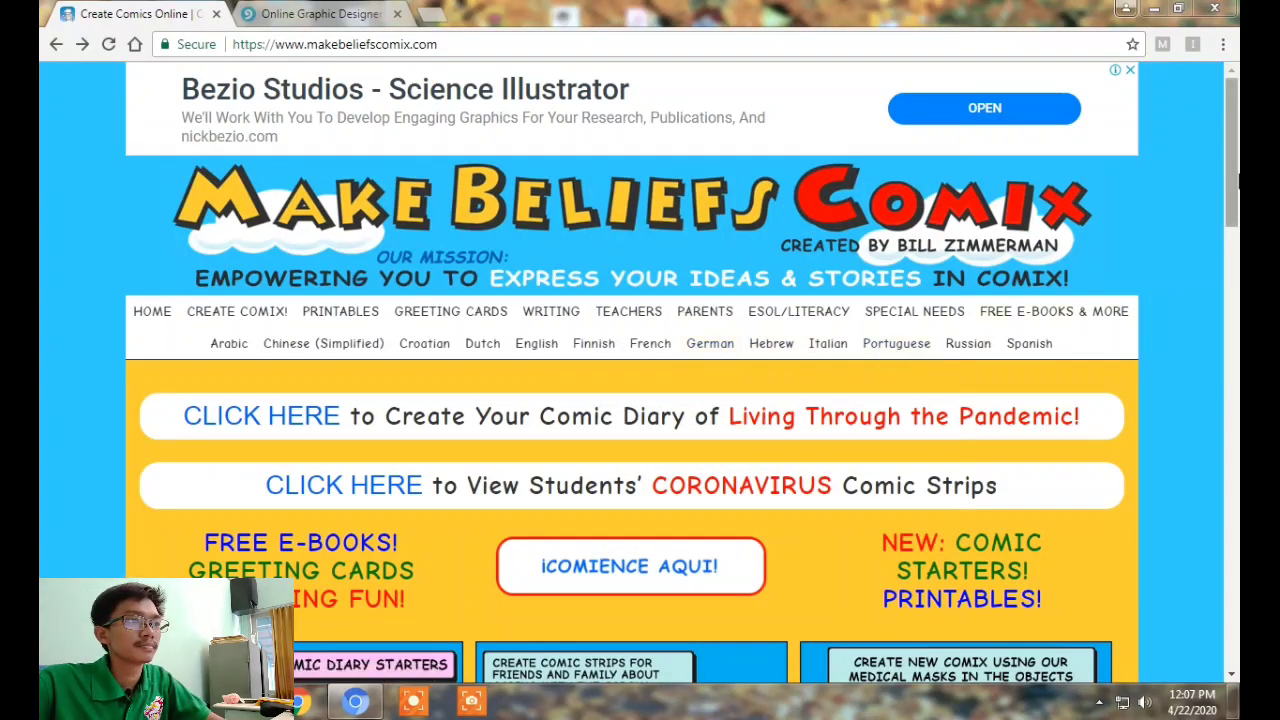
Select and deselect the site's web address, then scroll down the page
mouse_move(1238, 180)
left_mouse_down()
mouse_move(1238, 509)
mouse_move(1238, 185)
left_mouse_up()
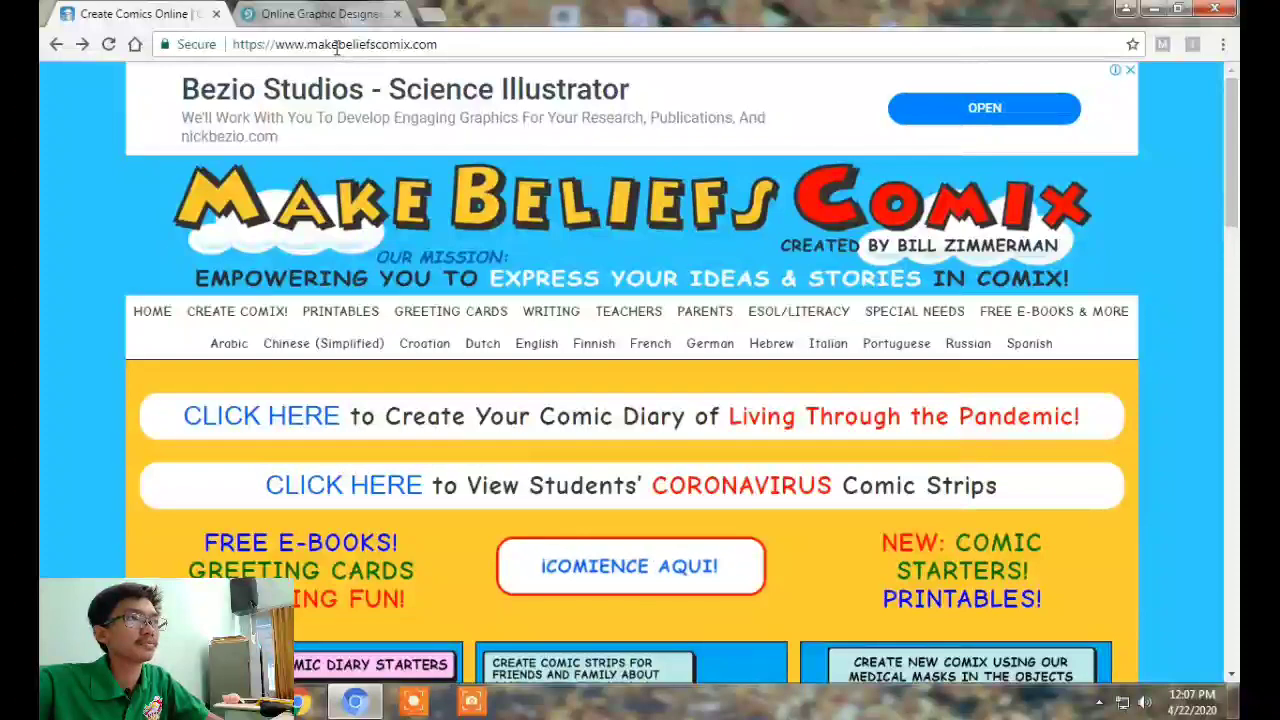
left_click_drag(284, 44, 447, 44)
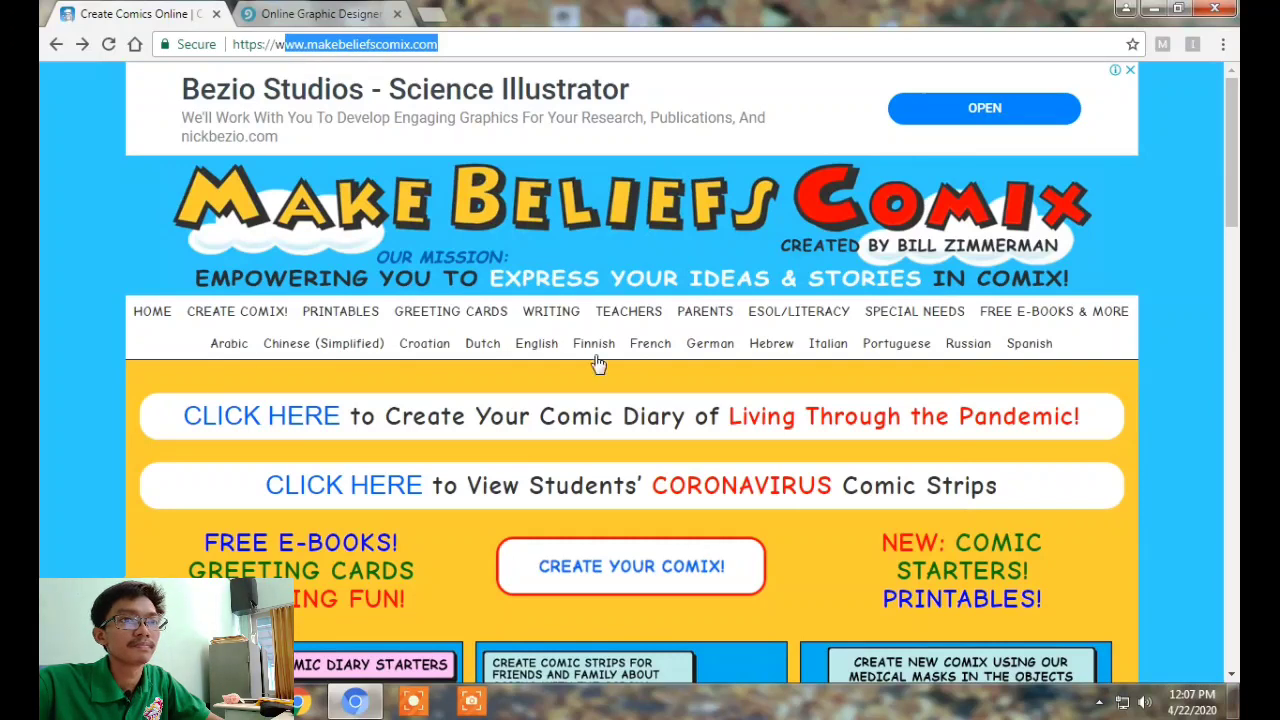
left_click(824, 575)
scroll(824, 575, "down", 3)
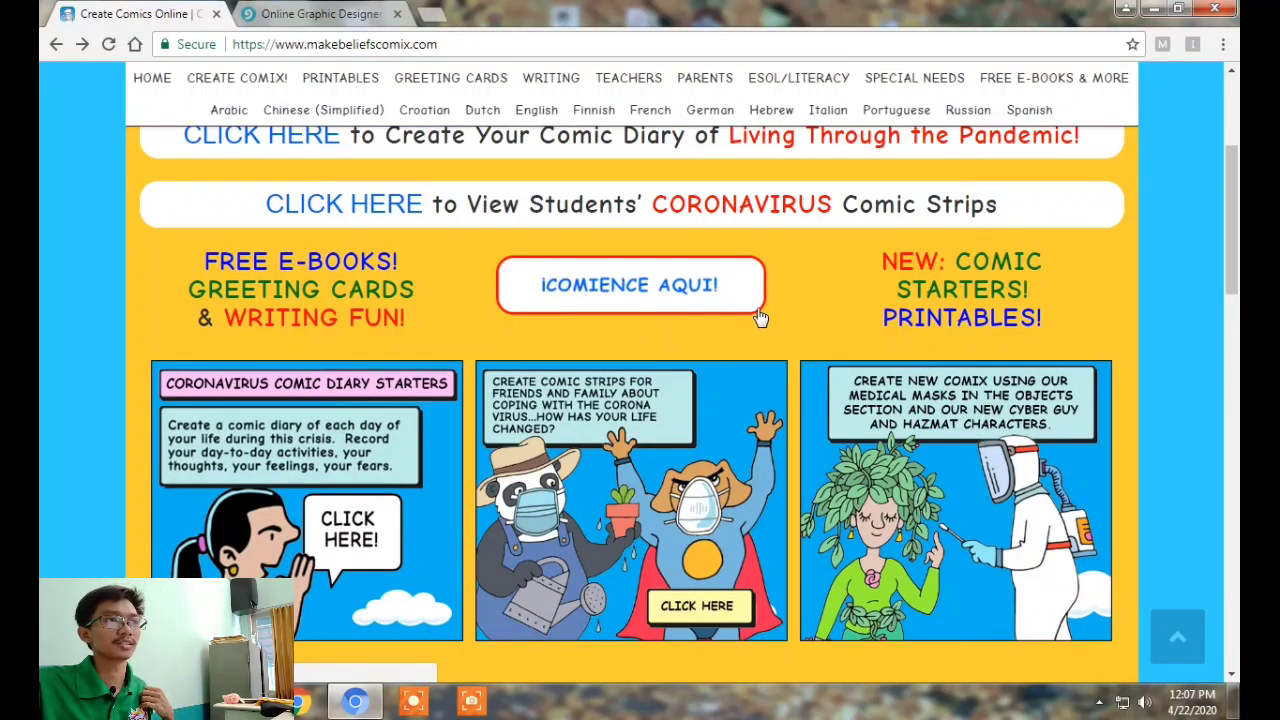
Open the comic creator and switch its online sign-in form to registering a new account
left_click(582, 292)
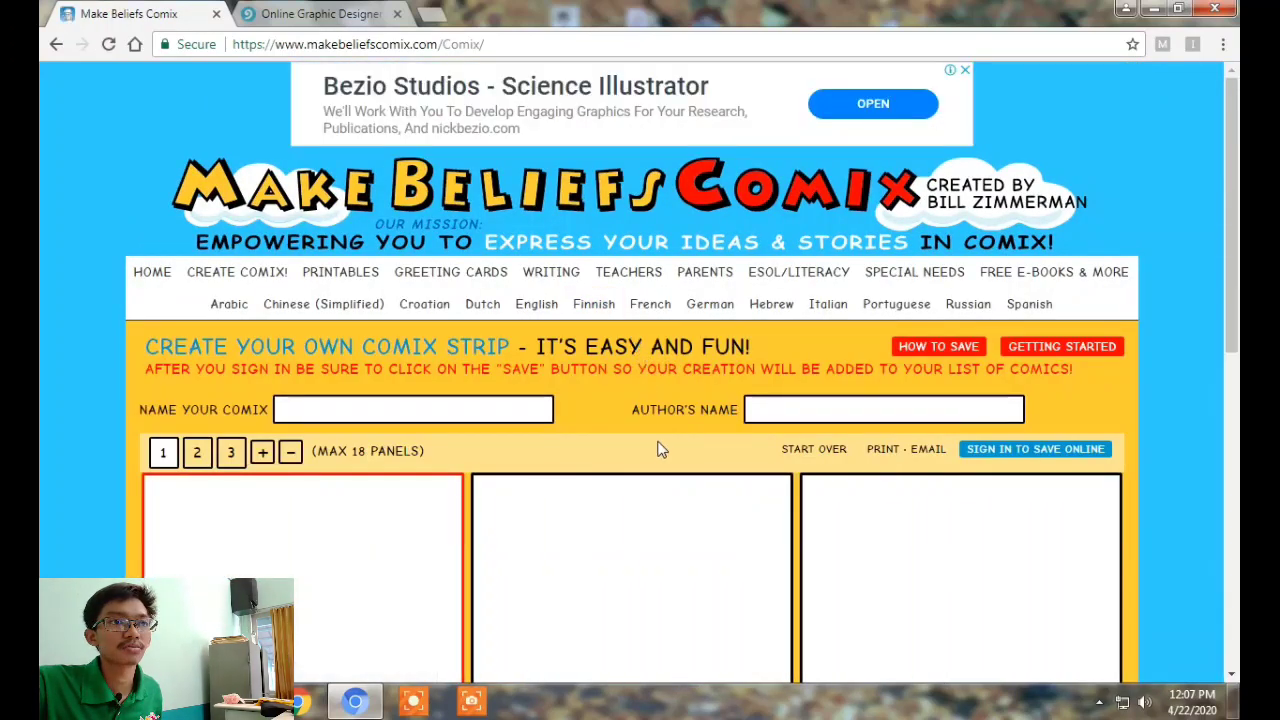
left_click(1008, 452)
left_click(569, 290)
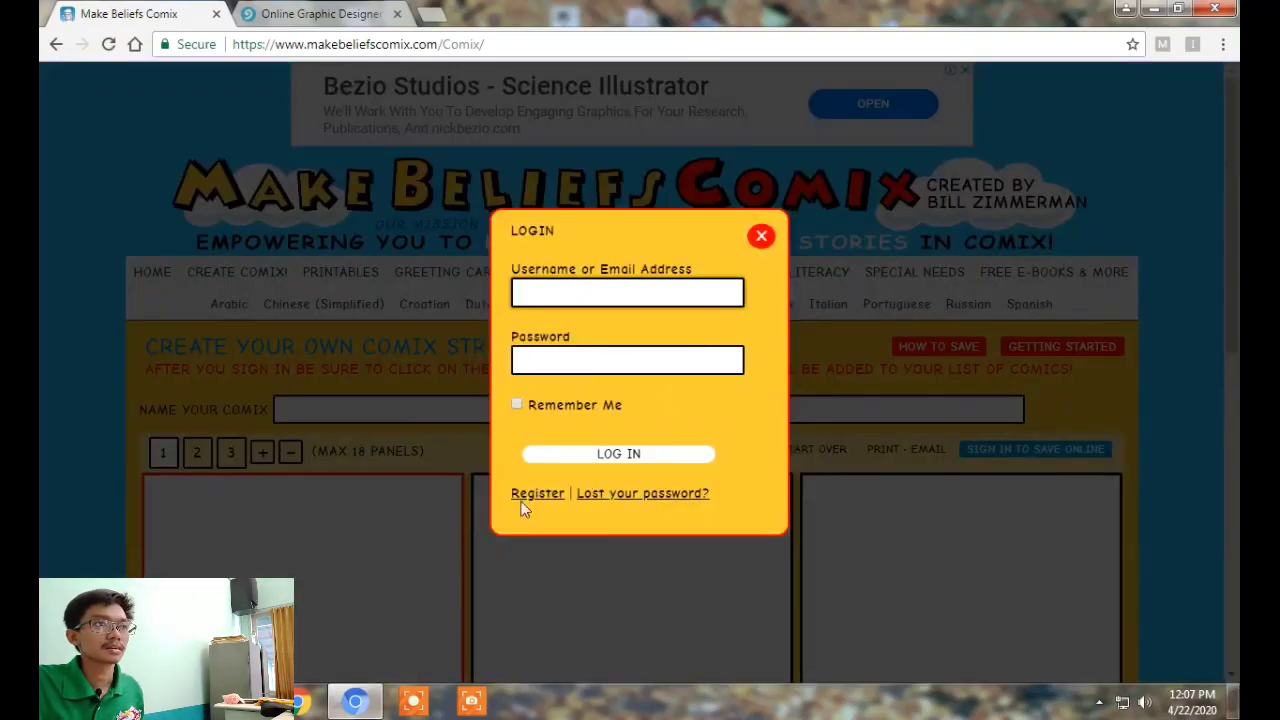
left_click(535, 494)
Fill in a new username, password and e-mail address, and submit the registration
left_click(594, 240)
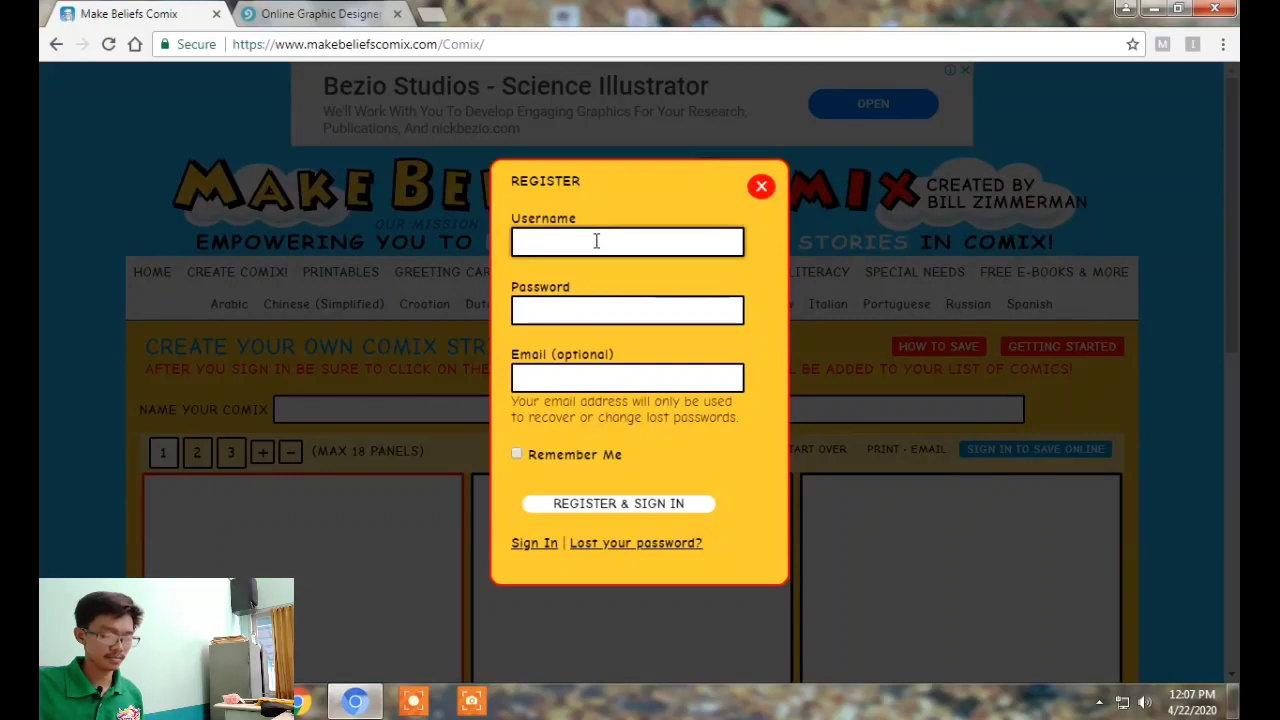
type("andams91")
key("Tab")
type("••••••••")
key("Tab")
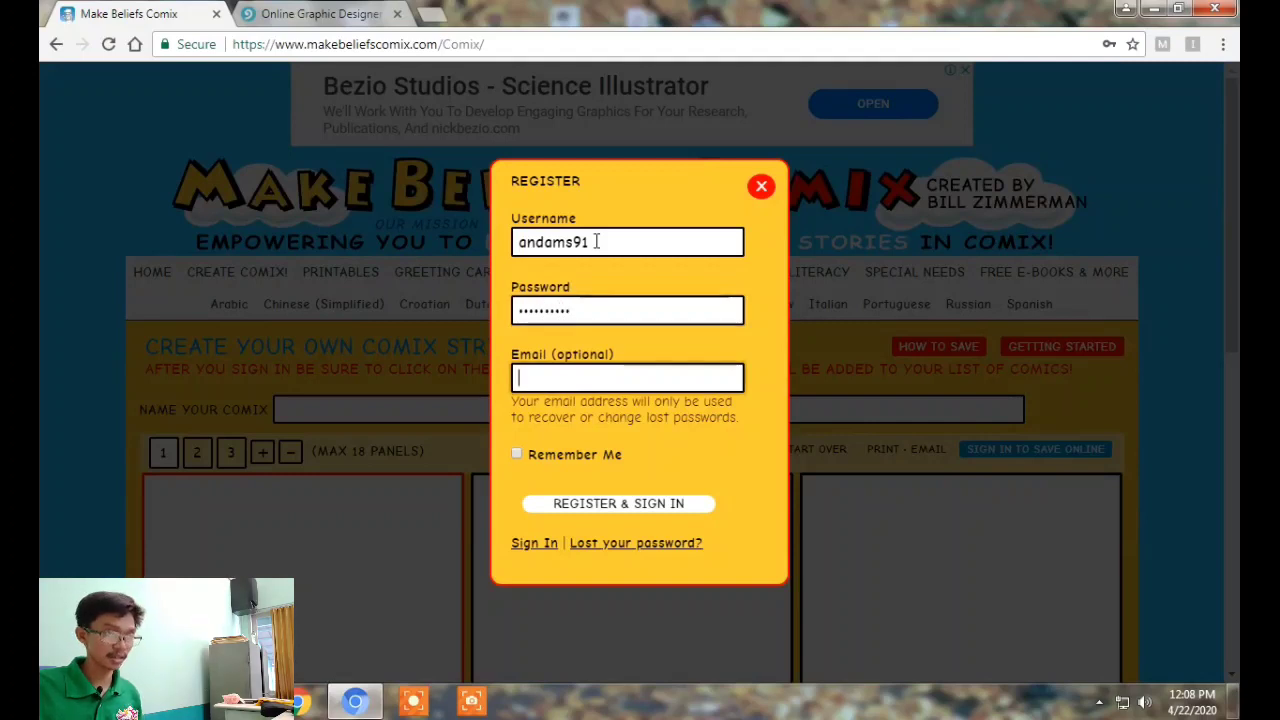
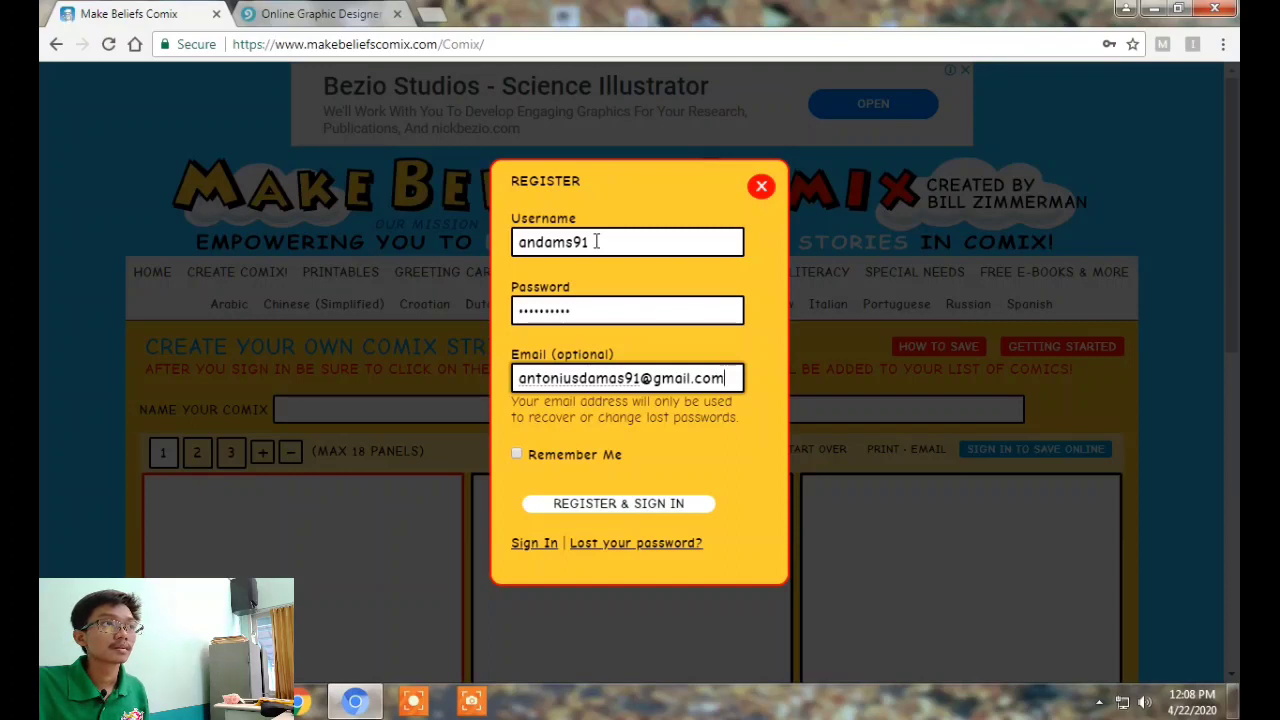
key("Return")
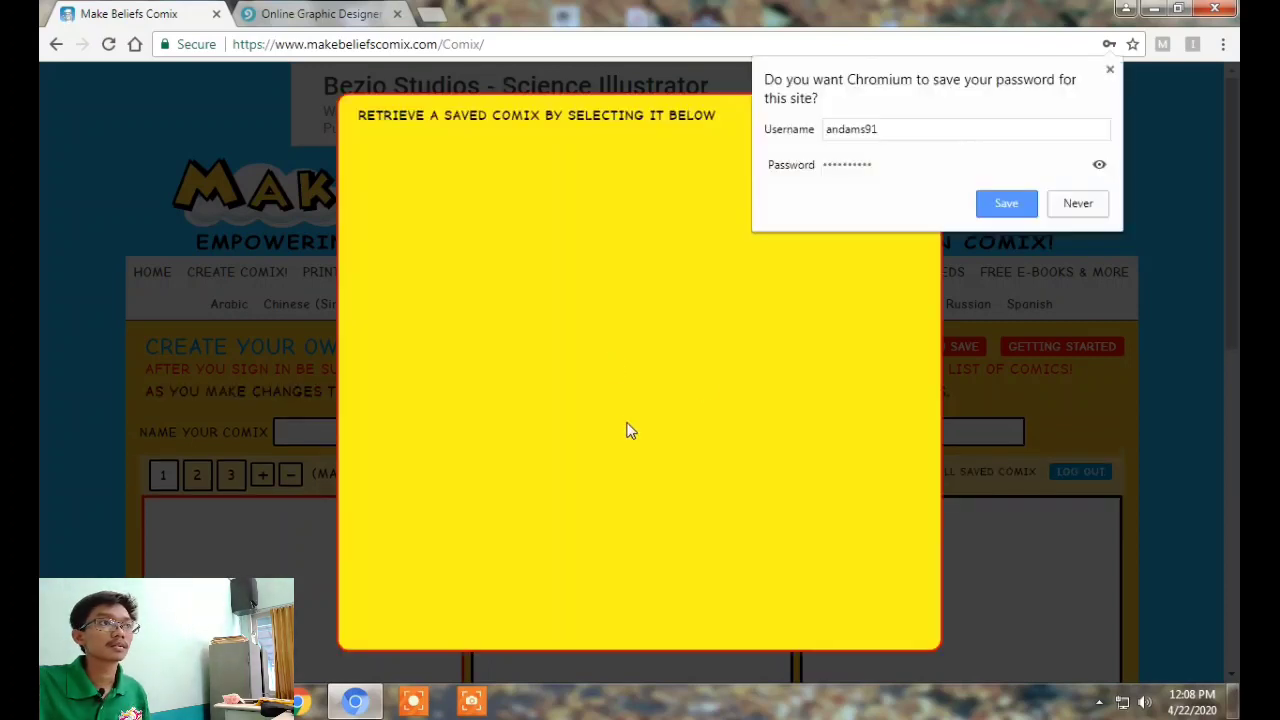
Decline the browser's password prompt, close the saved comix list, and scroll to the strip editor
left_click(1066, 205)
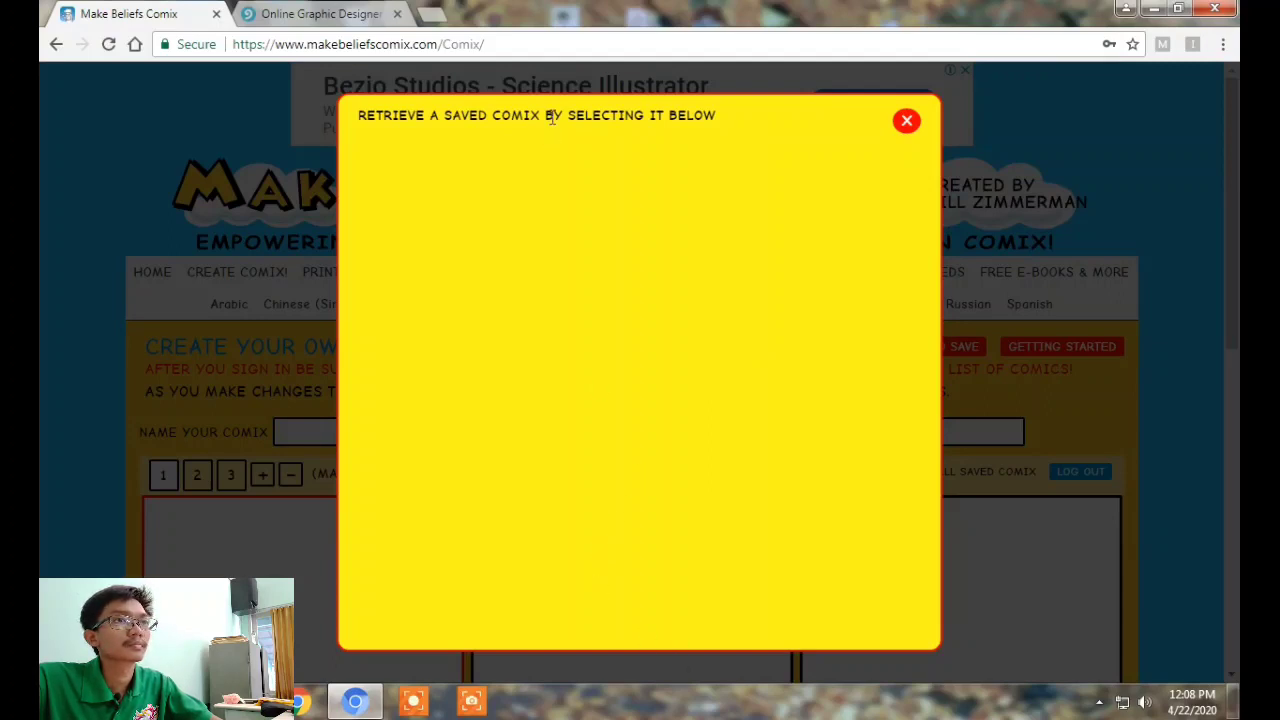
left_click(904, 123)
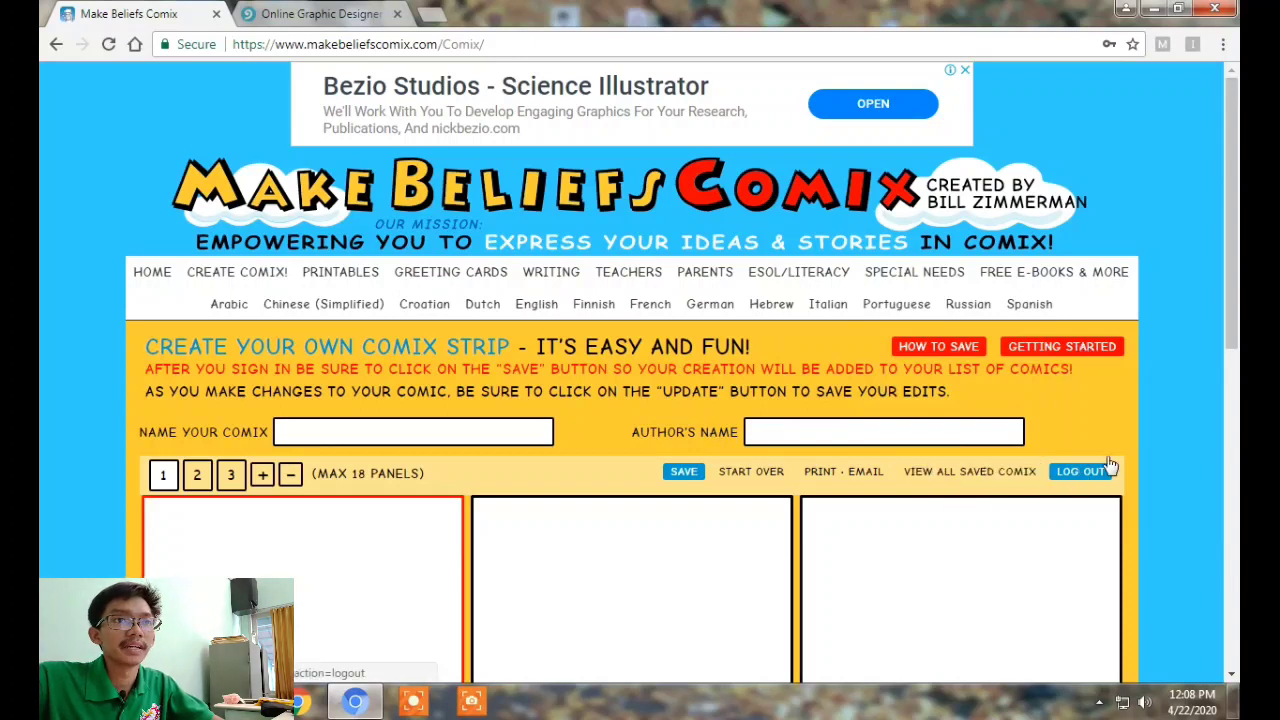
scroll(1230, 260, "down", 1)
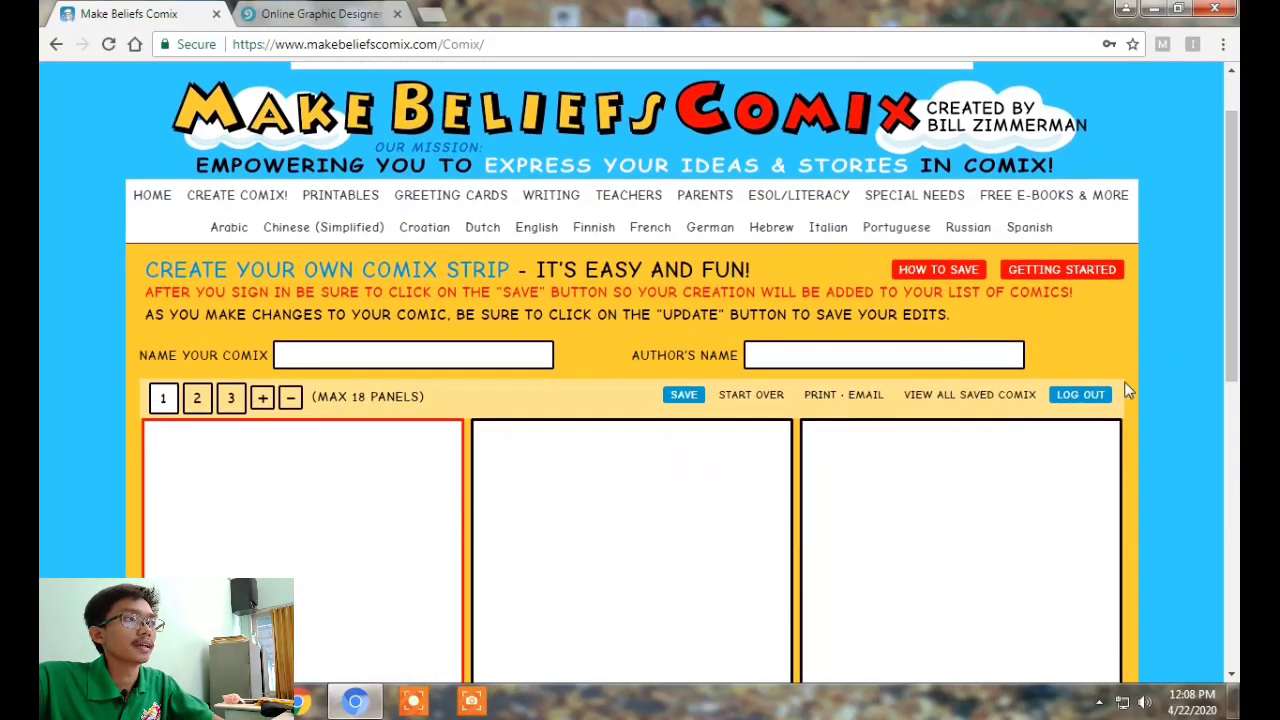
scroll(396, 320, "down", 1)
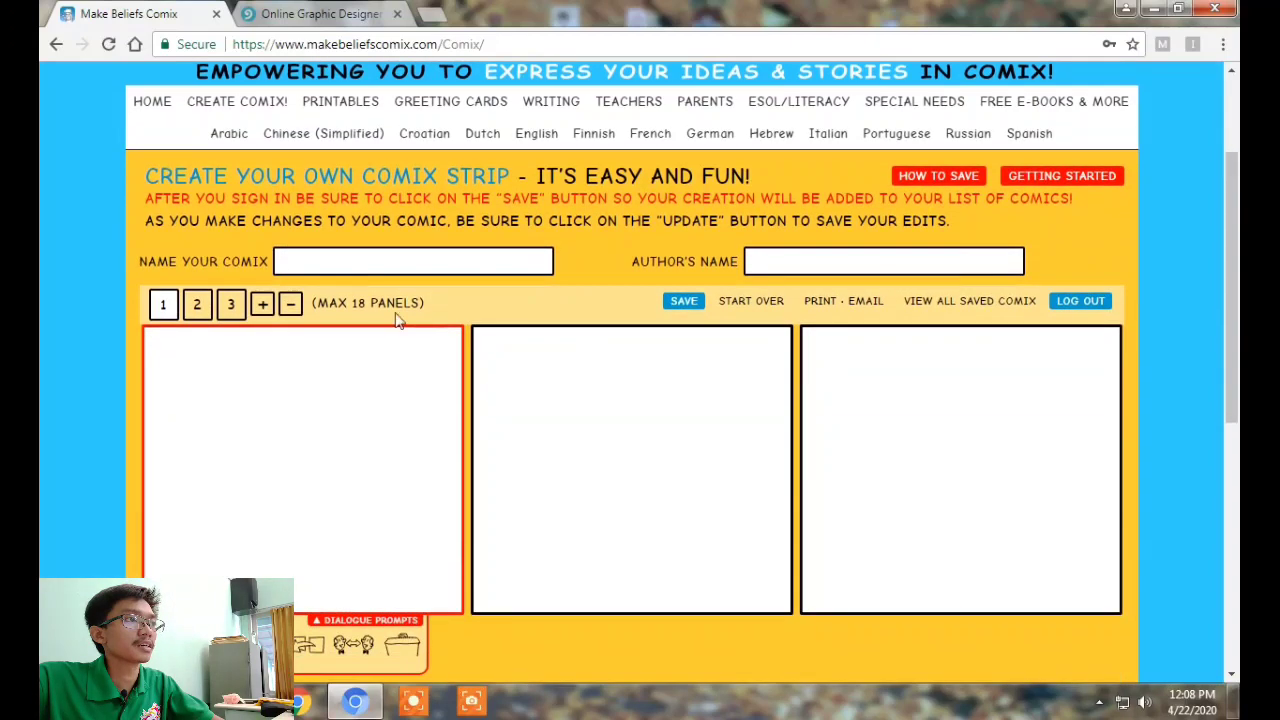
Enter 'A bad dream' as the comic title and fill in the author's name
left_click(349, 263)
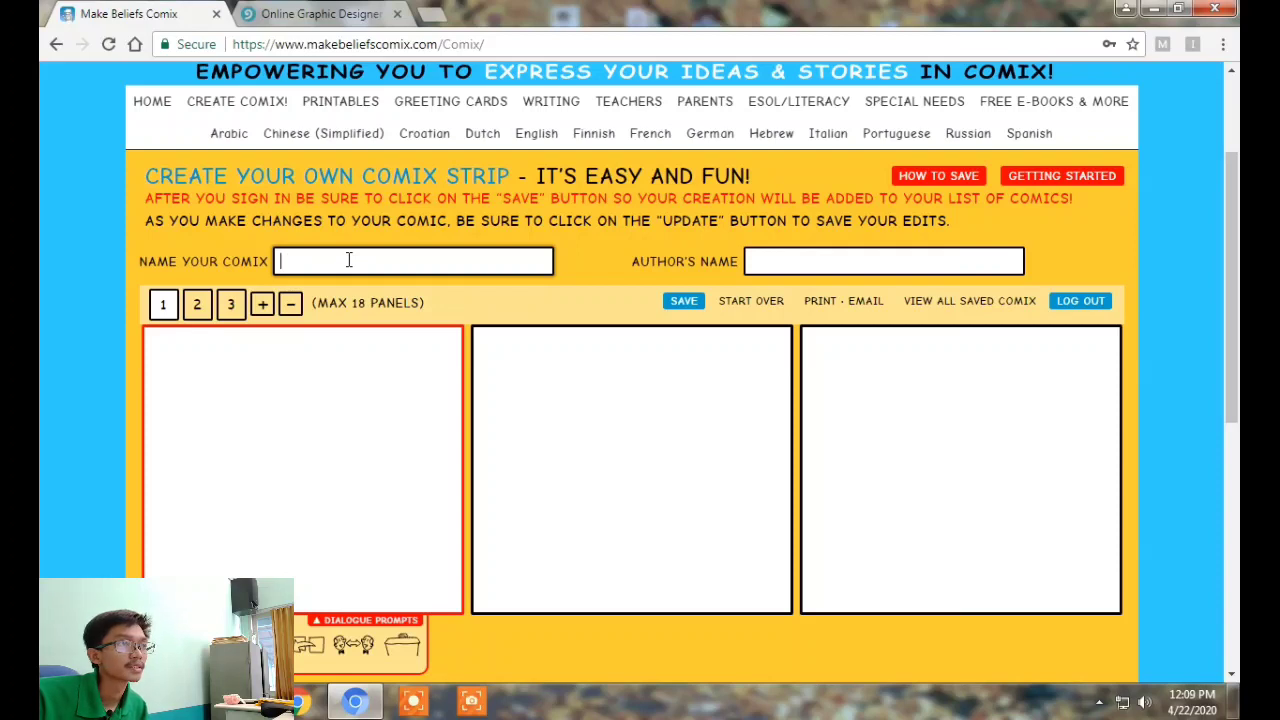
type("ad dream")
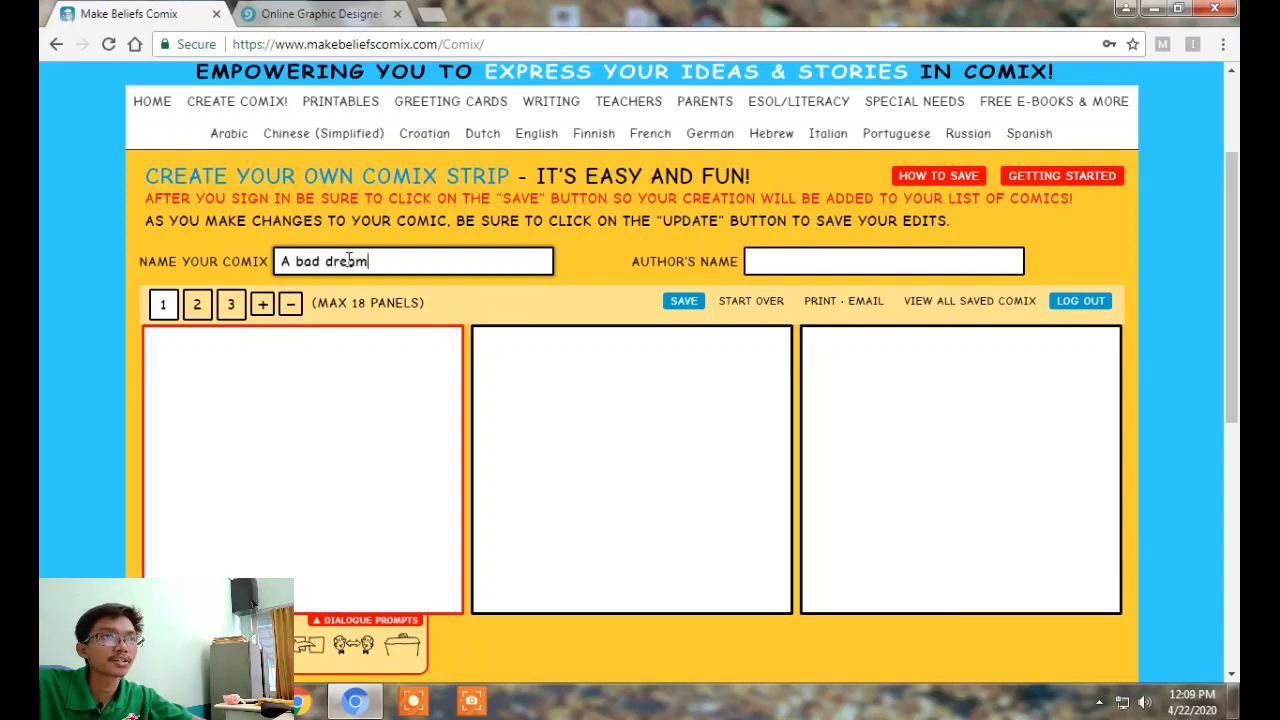
left_click(824, 263)
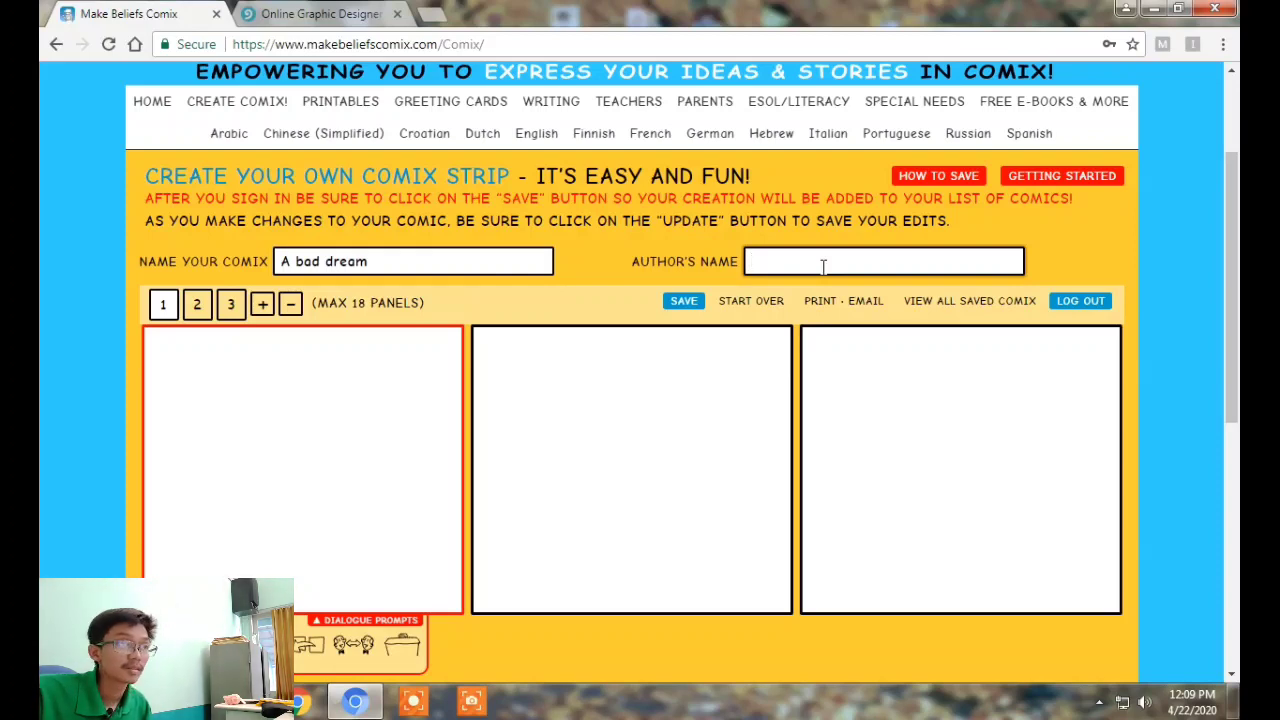
type("Damas")
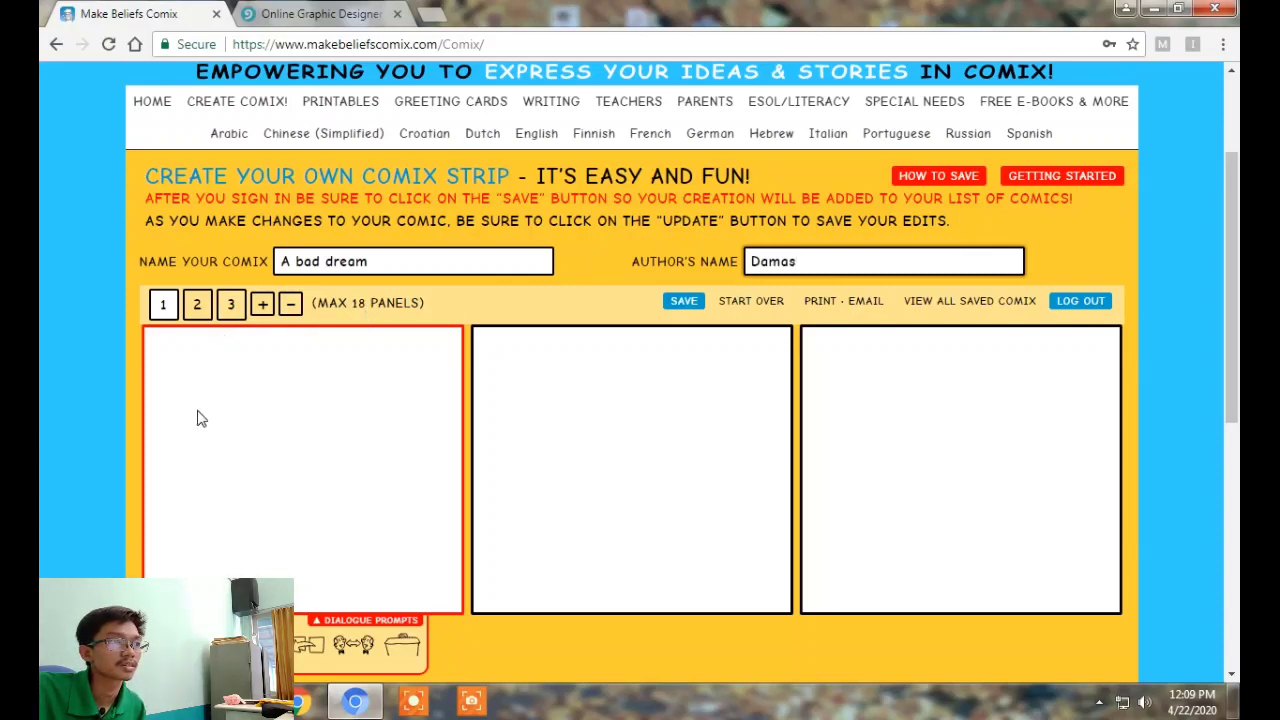
scroll(334, 470, "down", 2)
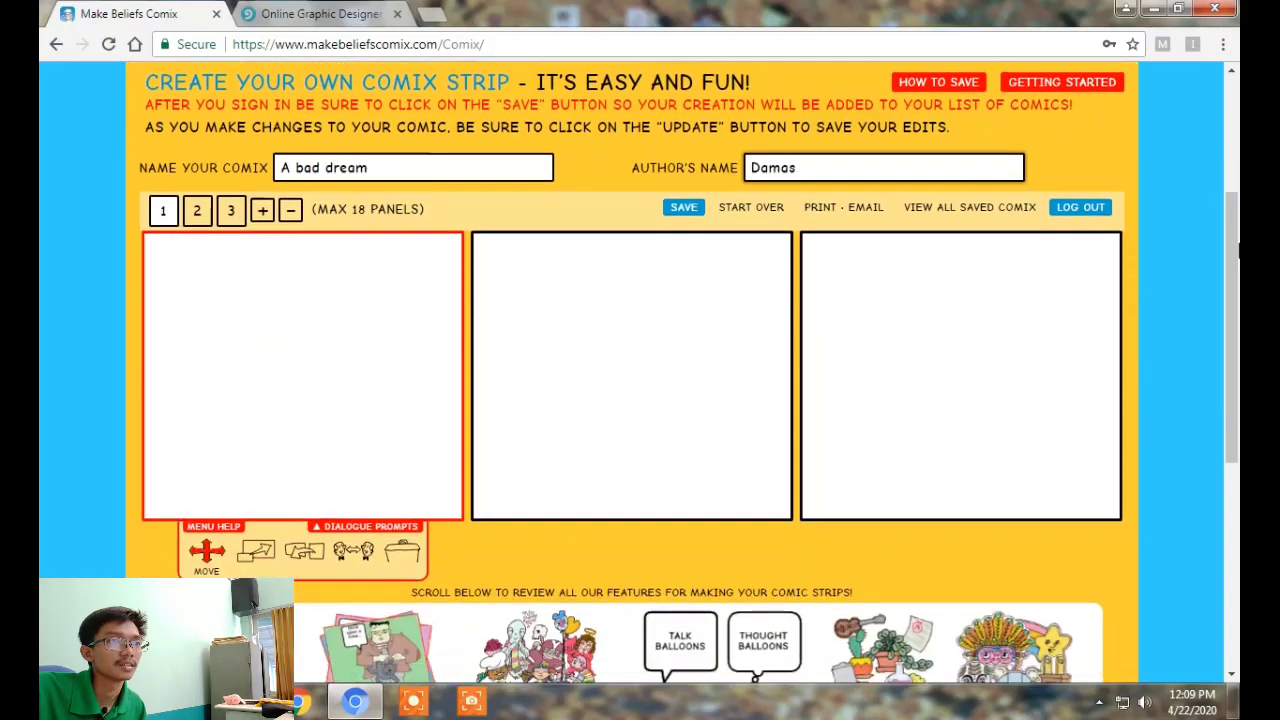
scroll(531, 494, "down", 1)
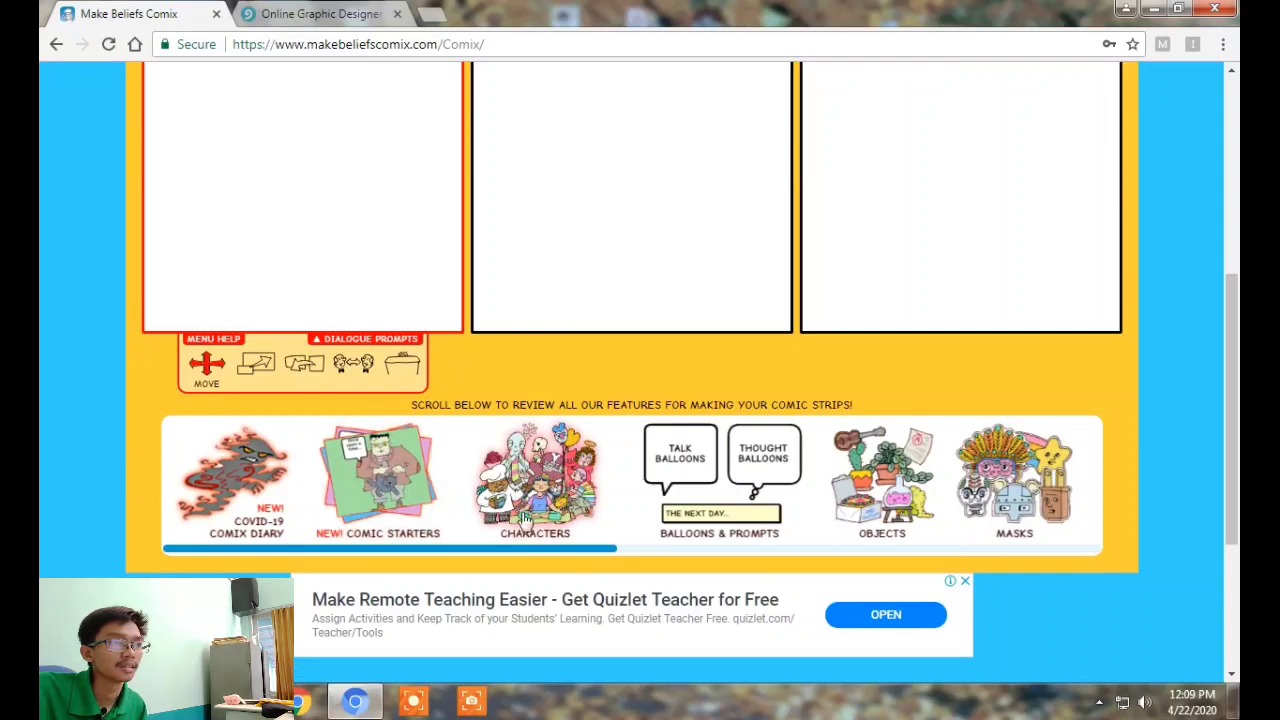
left_click_drag(528, 552, 638, 570)
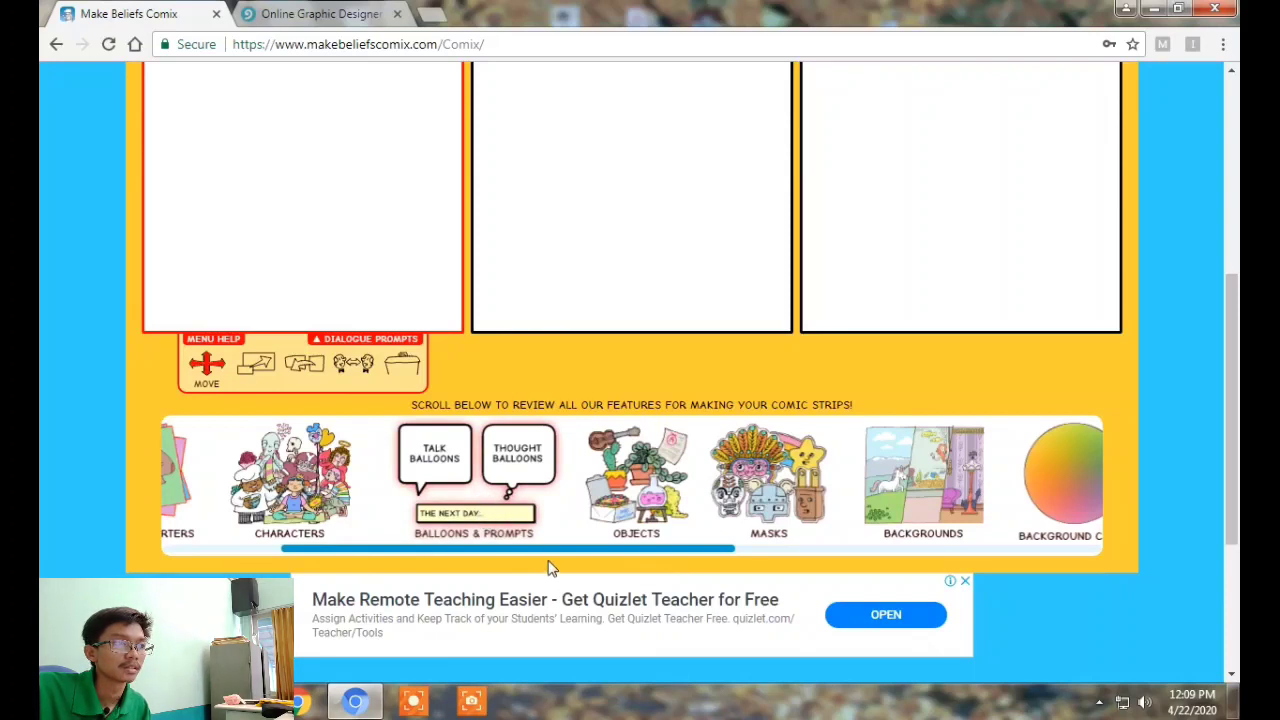
left_click_drag(417, 563, 356, 560)
left_click(485, 468)
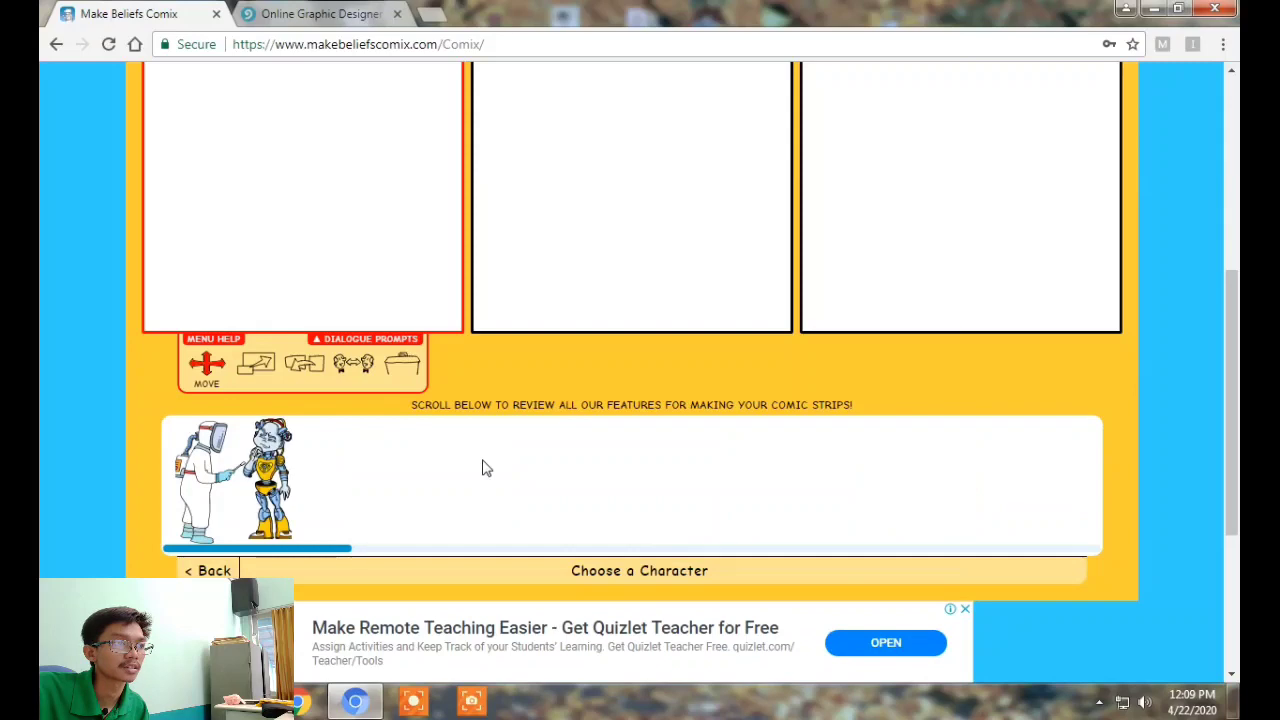
left_click_drag(413, 562, 257, 557)
left_click(214, 570)
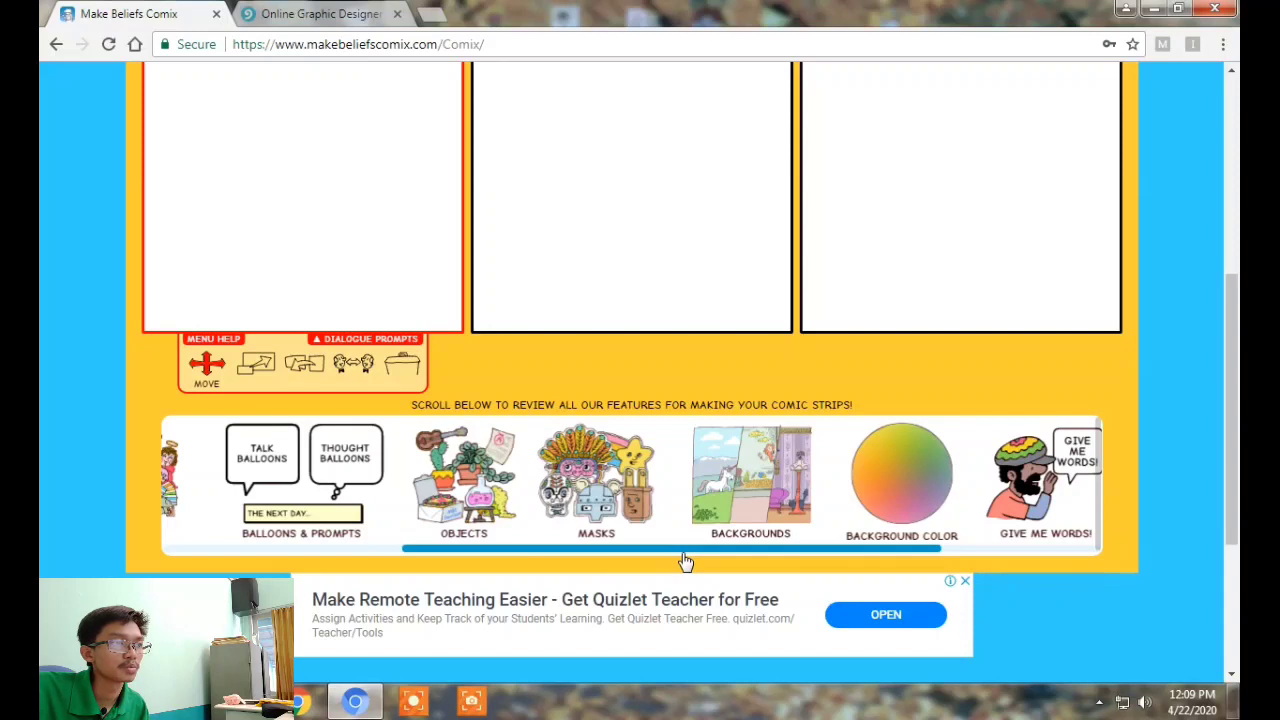
left_click(276, 474)
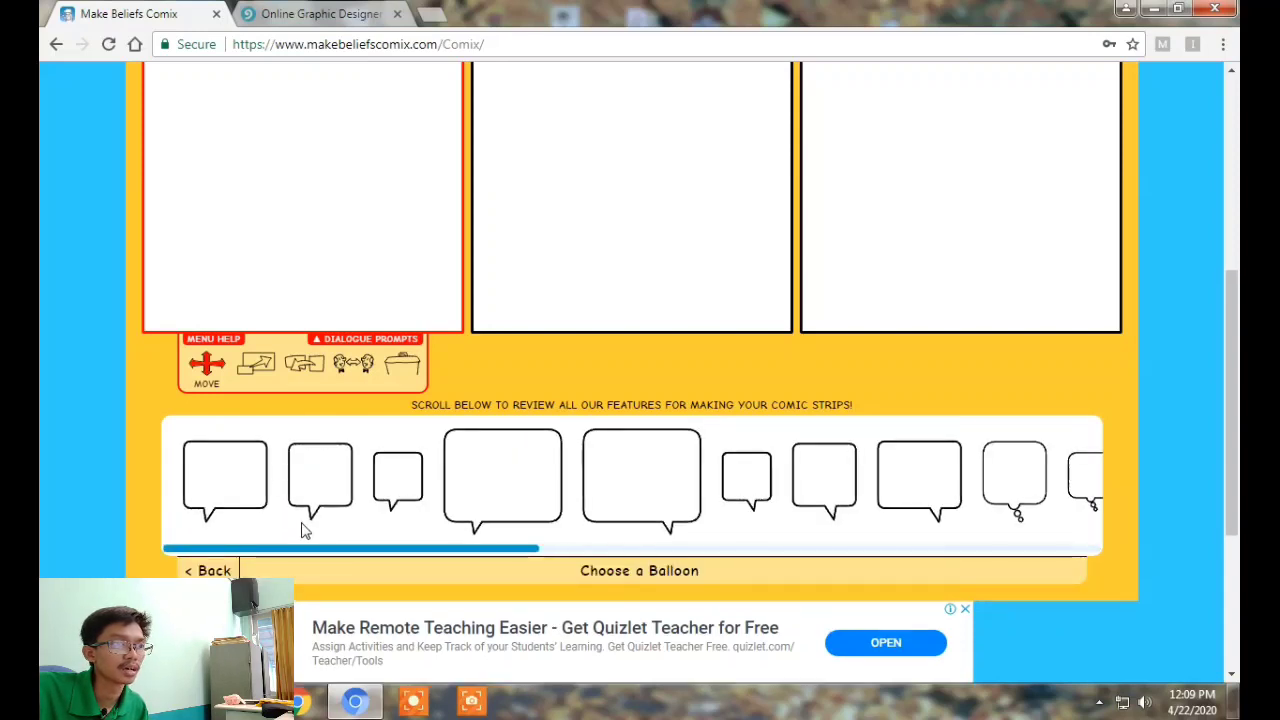
mouse_move(316, 556)
left_mouse_down()
mouse_move(938, 570)
mouse_move(310, 556)
left_mouse_up()
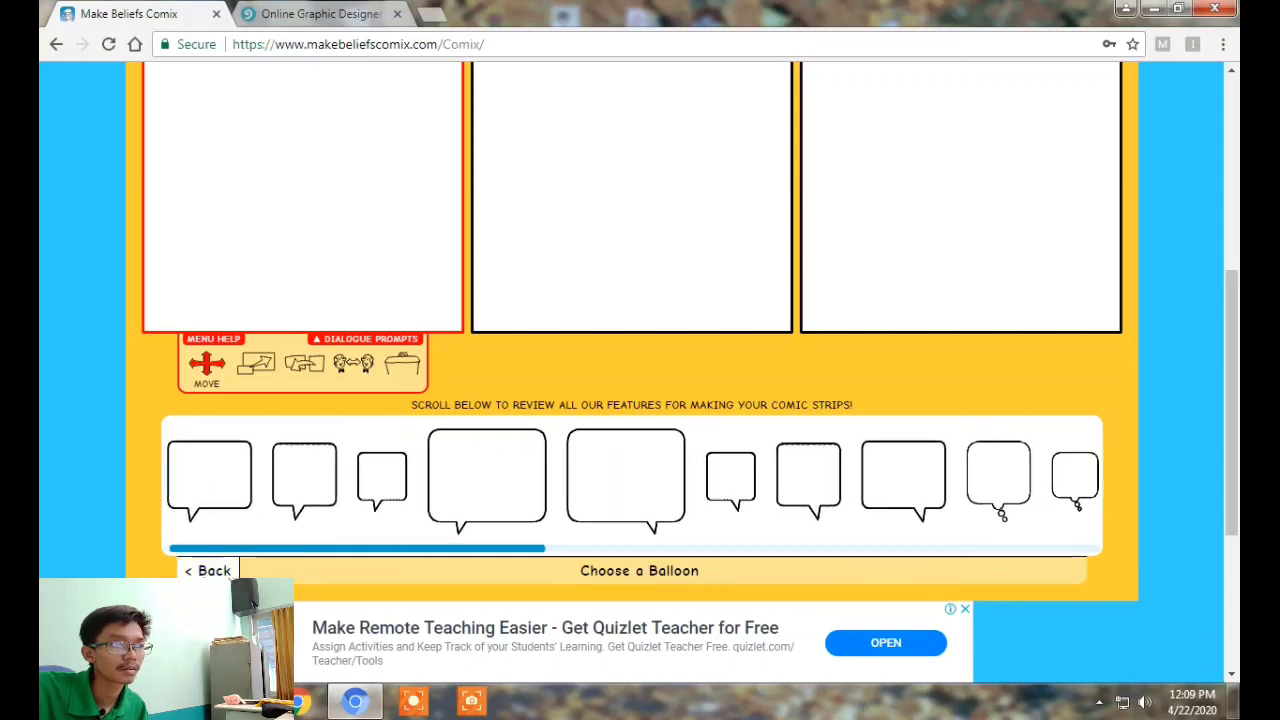
left_click(210, 570)
left_click_drag(526, 557, 646, 562)
left_click(618, 478)
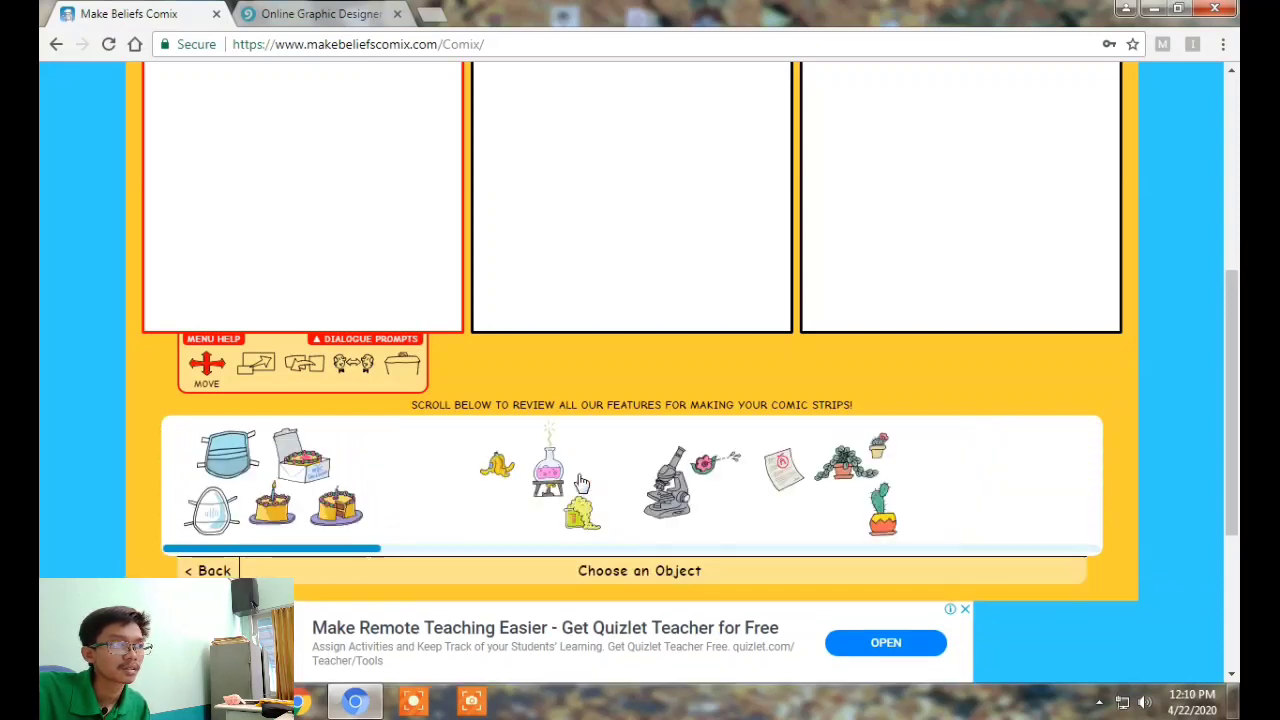
left_click_drag(351, 557, 215, 566)
left_click(212, 570)
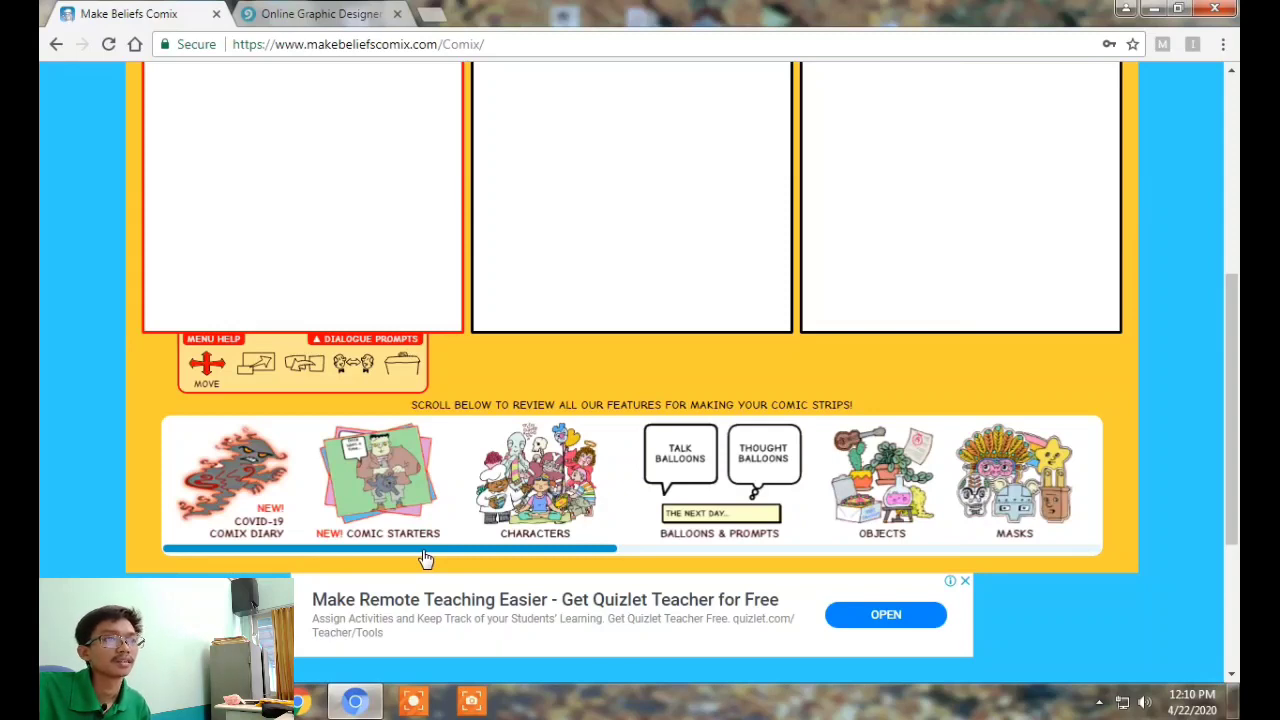
left_click_drag(425, 558, 629, 563)
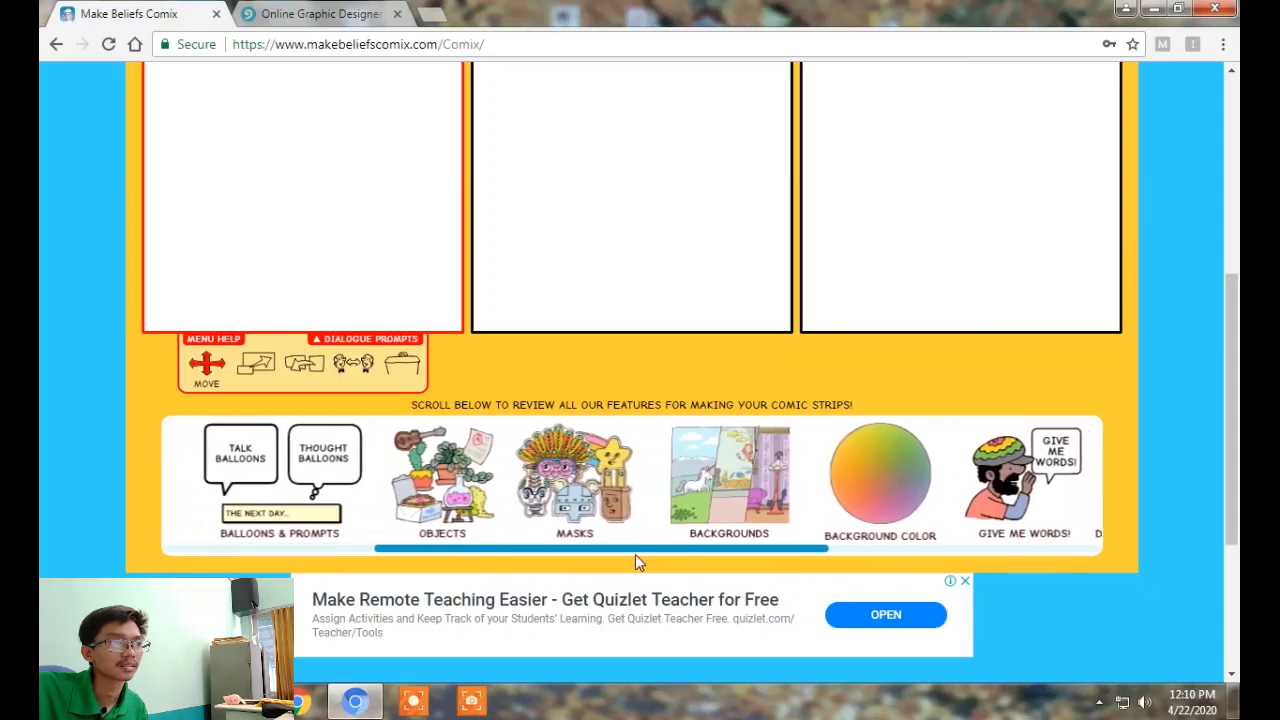
left_click(586, 474)
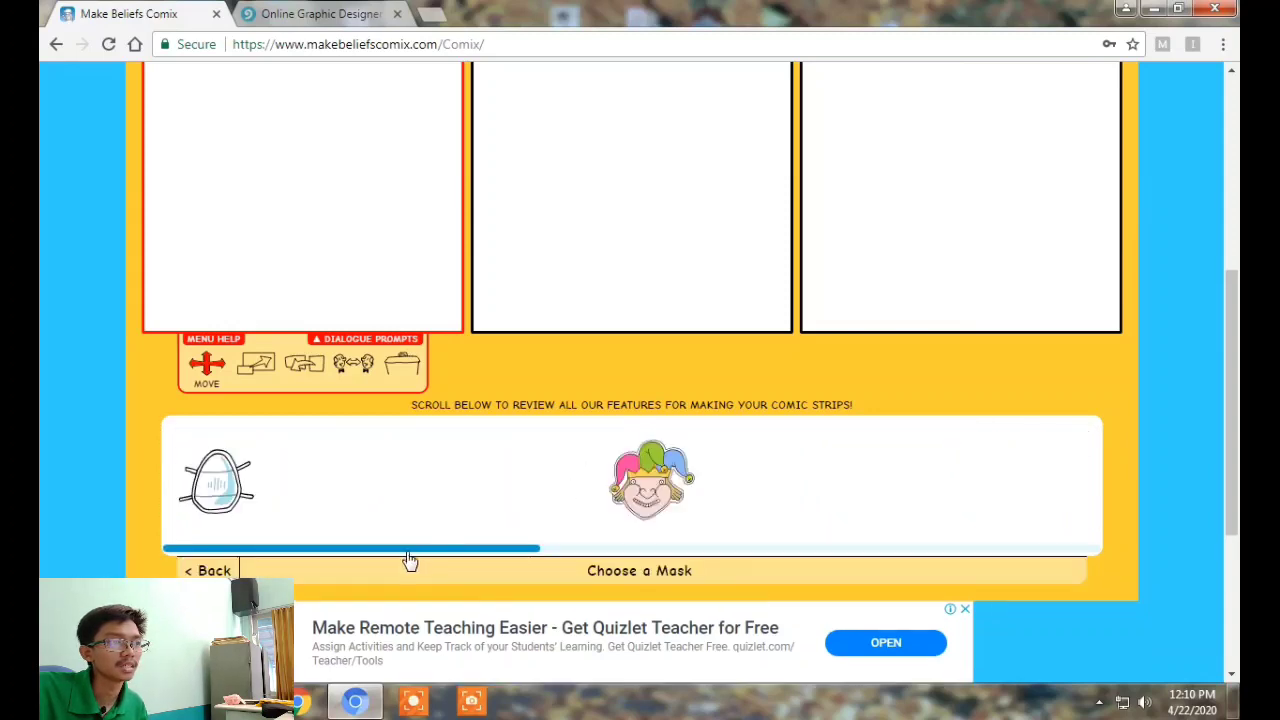
left_click(232, 570)
left_click_drag(400, 560, 718, 580)
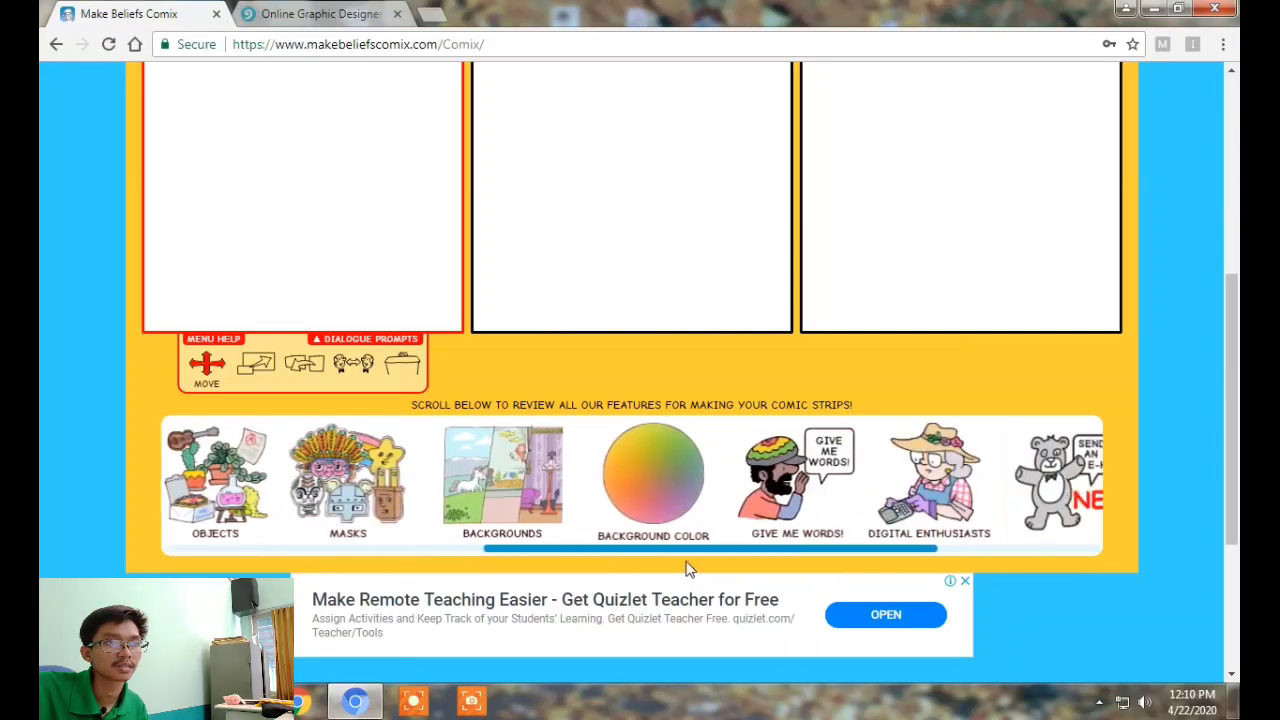
left_click_drag(806, 557, 1003, 557)
left_click_drag(877, 570, 680, 566)
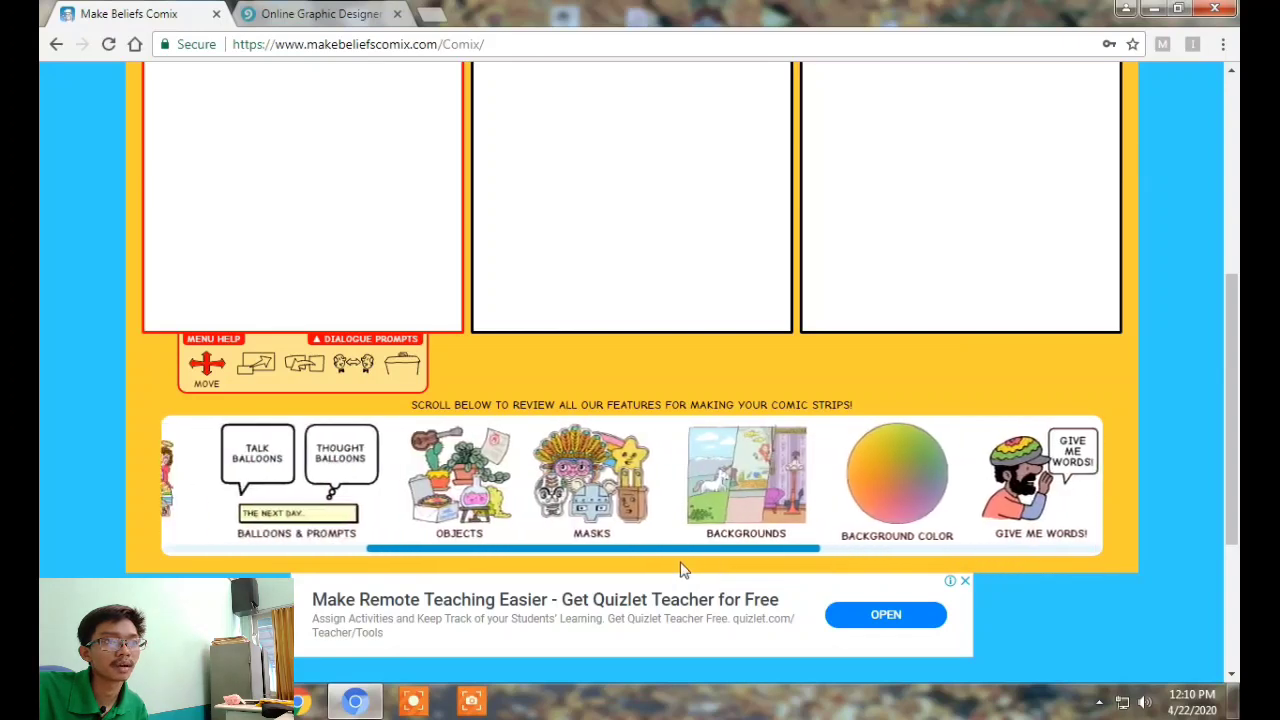
Browse the Backgrounds thumbnails and apply the pink curtain stage to panel 1
left_click(748, 506)
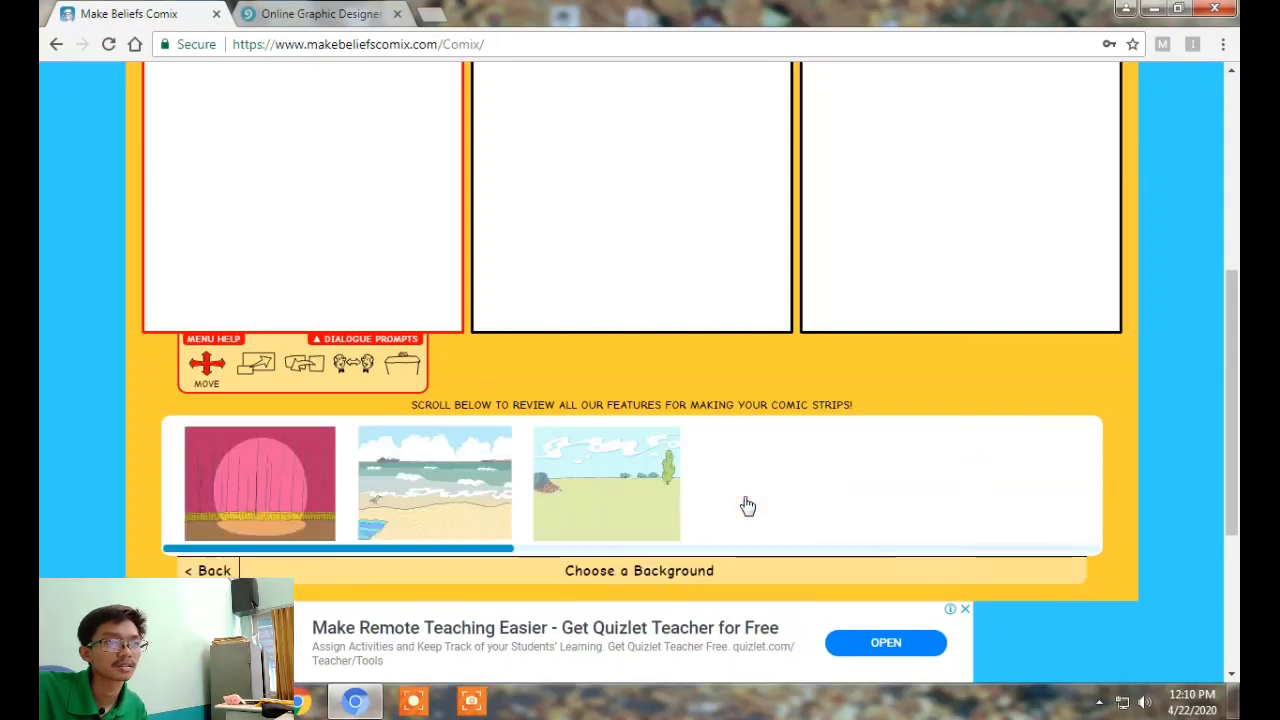
left_click_drag(474, 556, 421, 553)
left_click_drag(418, 553, 334, 549)
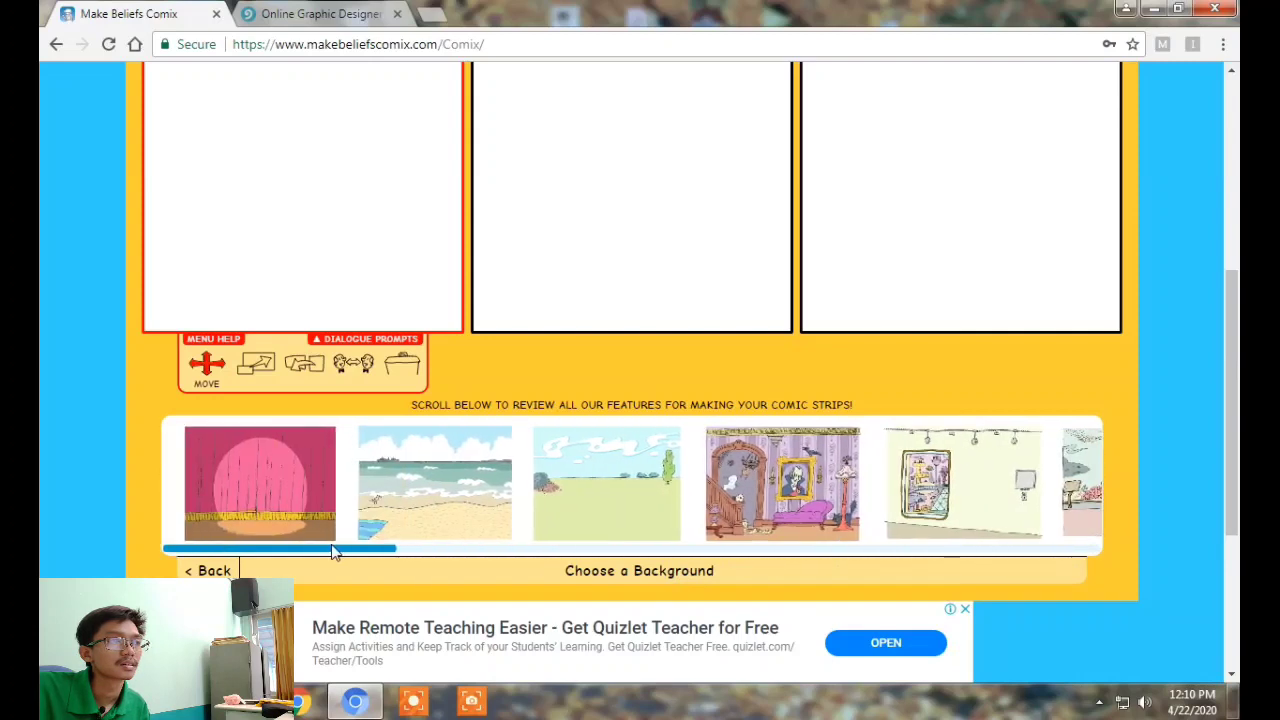
left_click(256, 462)
scroll(1225, 252, "up", 2)
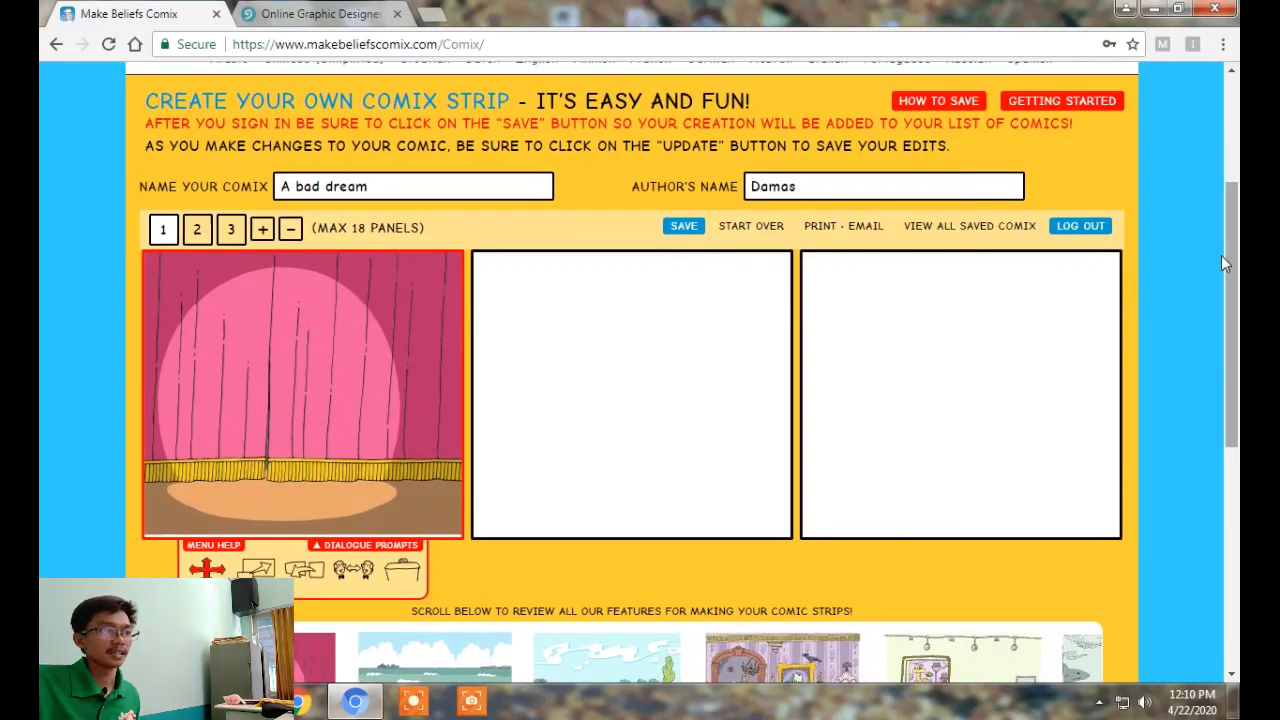
scroll(380, 638, "down", 2)
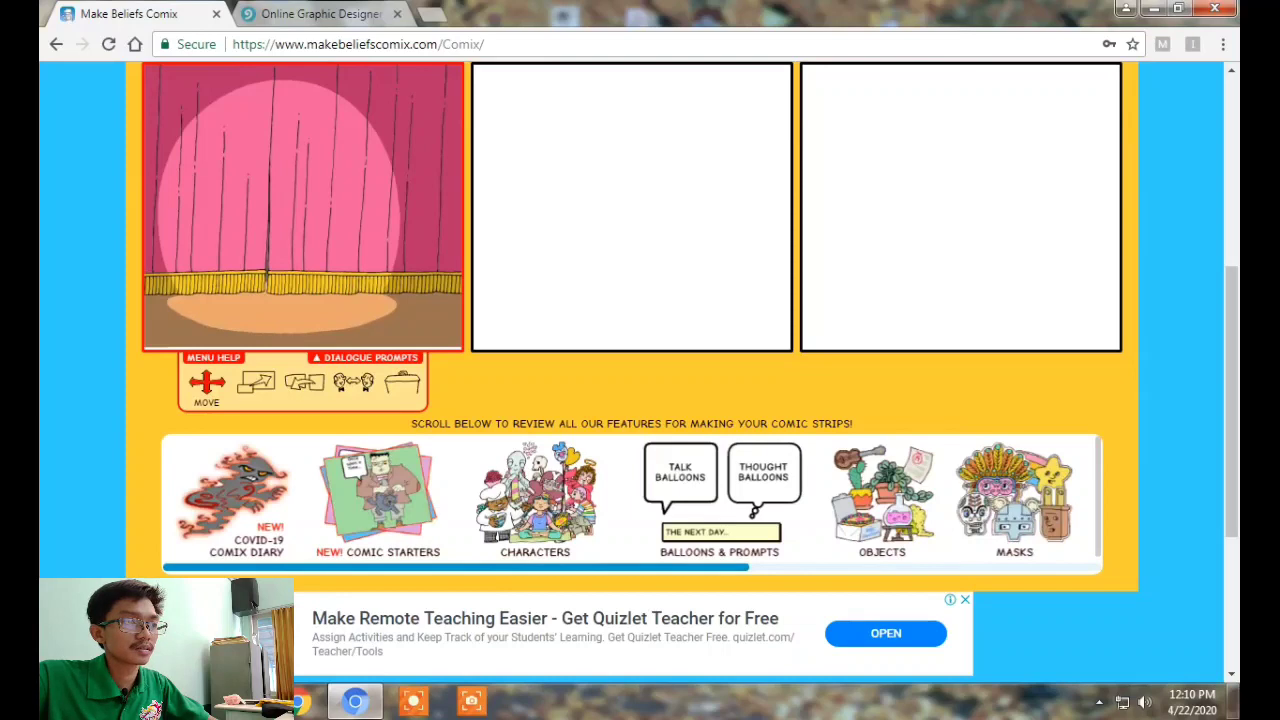
Pick the plaid-suited ventriloquist and place his pose with the seated dummy in panel 1
left_click(512, 490)
left_click_drag(287, 568, 569, 618)
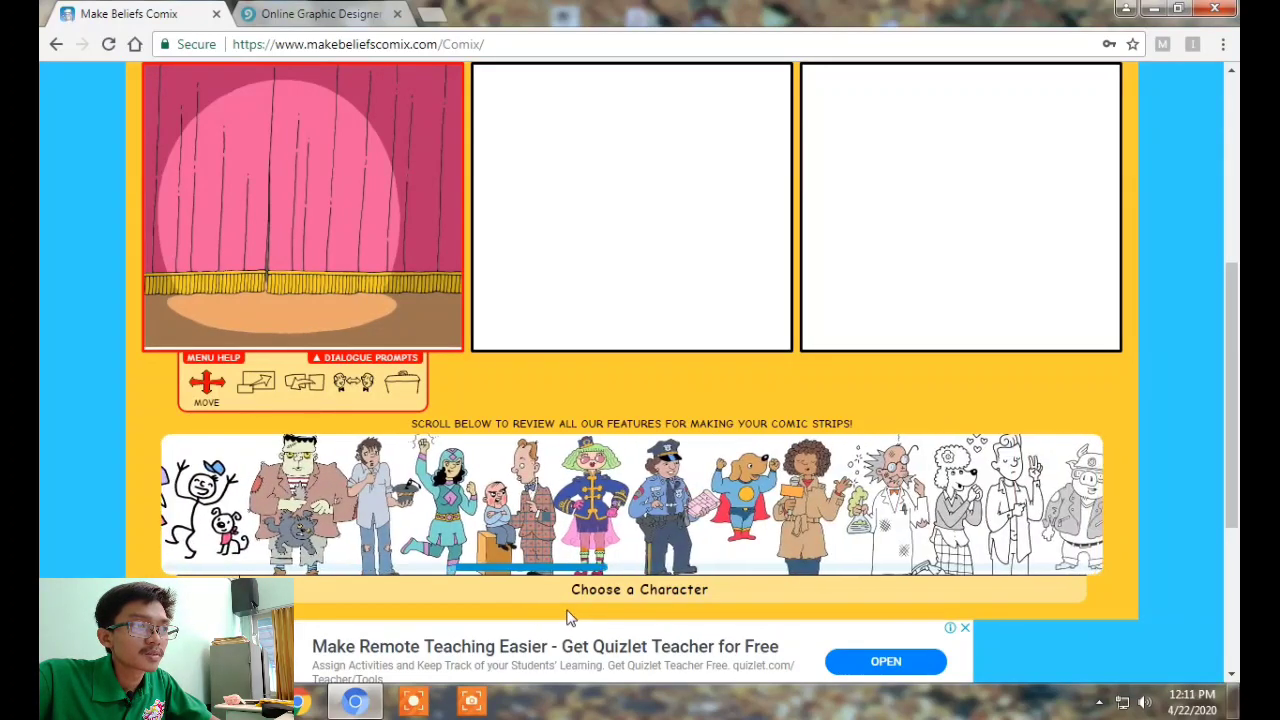
left_click(505, 517)
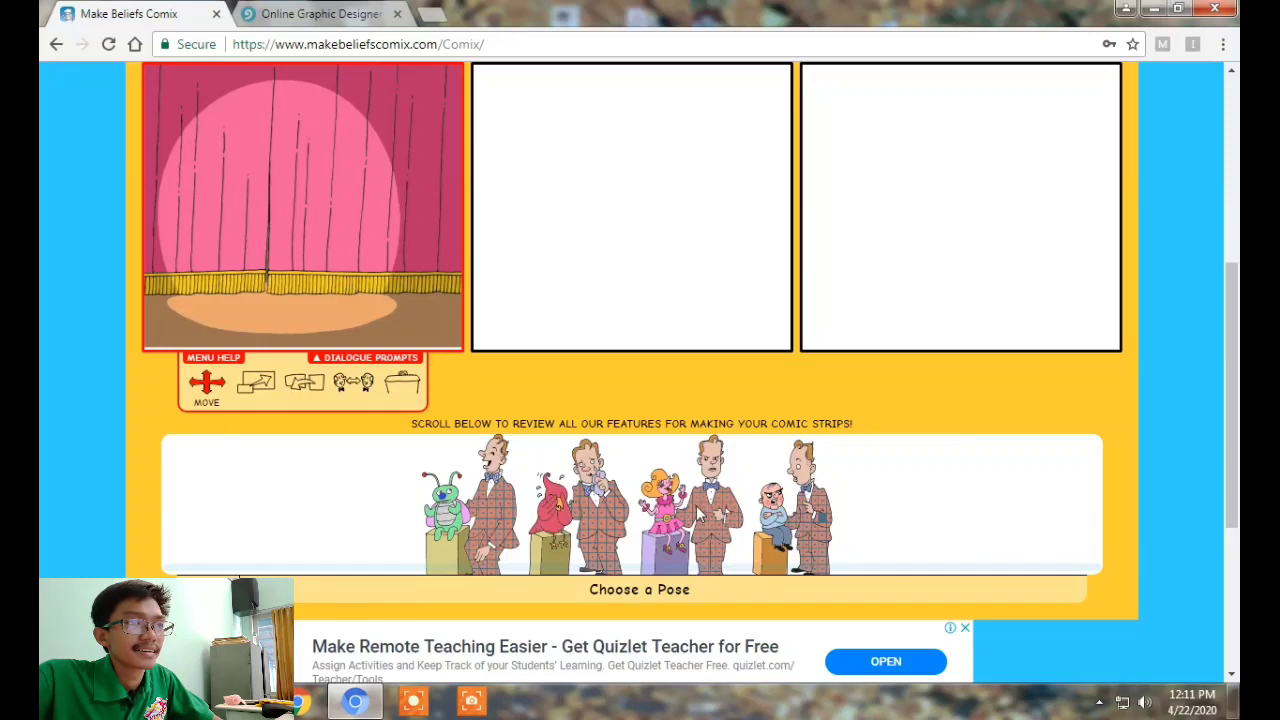
left_click(790, 515)
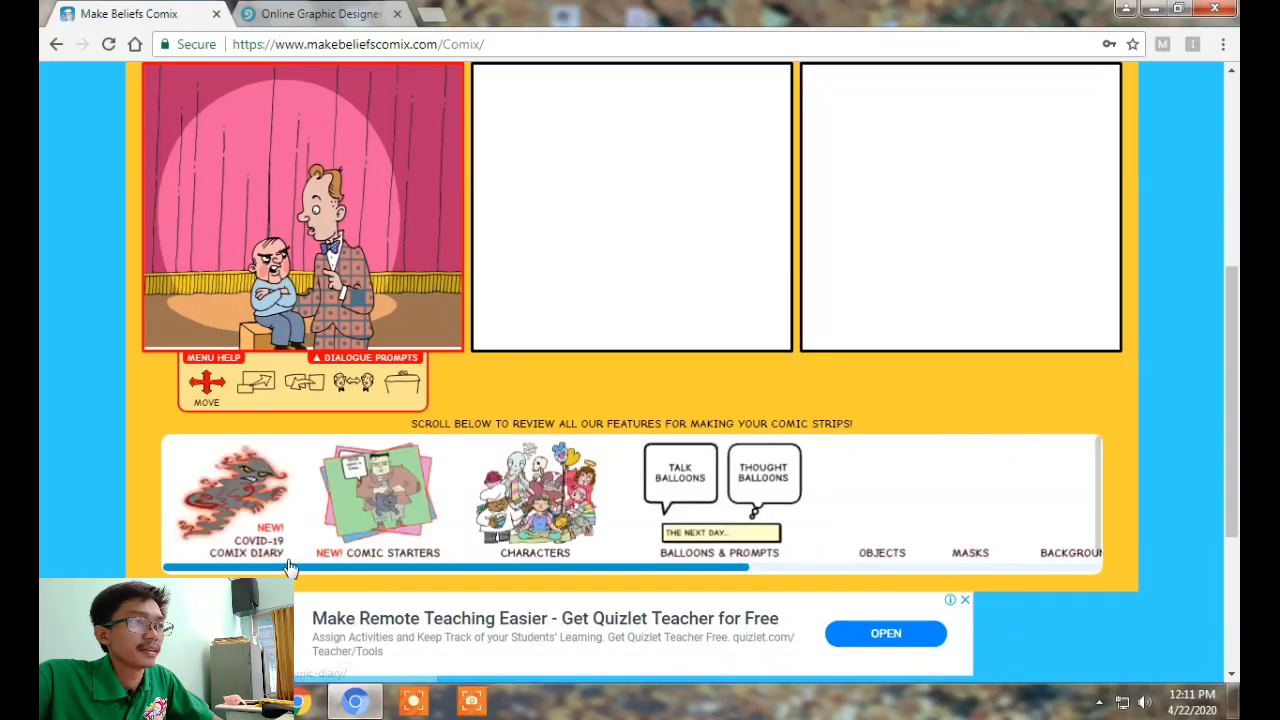
scroll(400, 570, "right", 5)
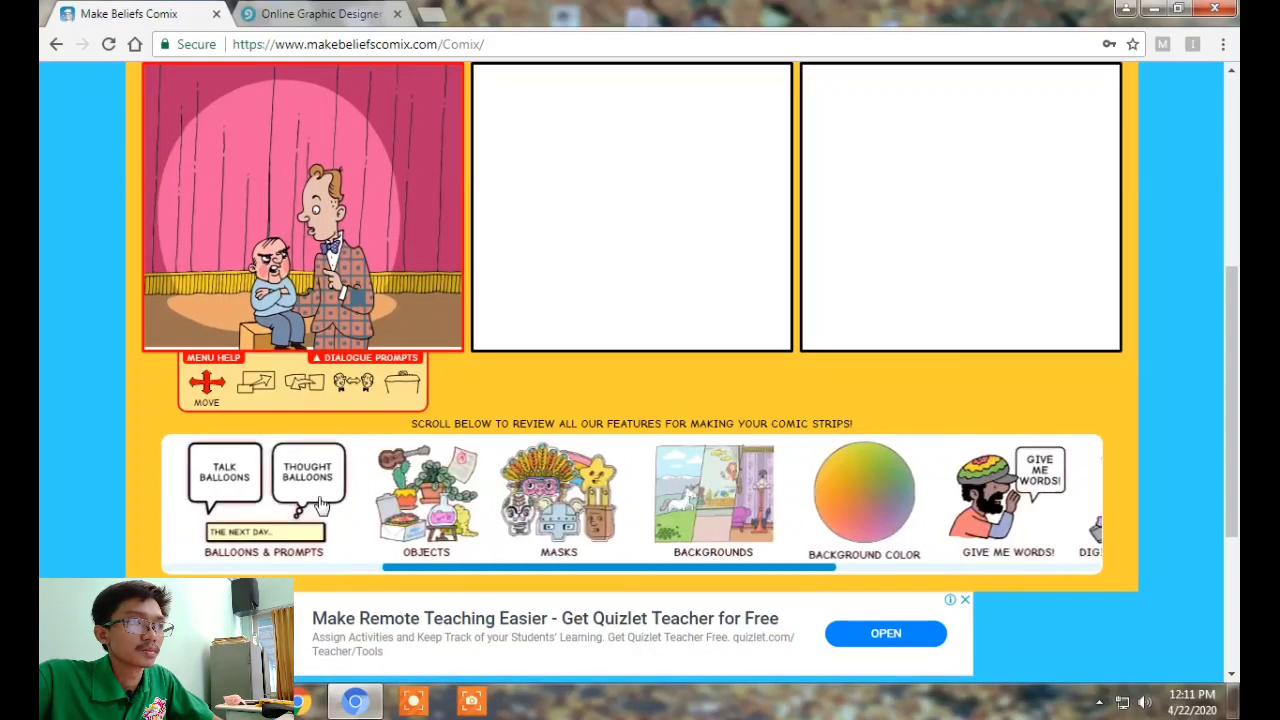
Add a TYPE HERE caption box from Balloons & Prompts to panel 1
left_click(320, 505)
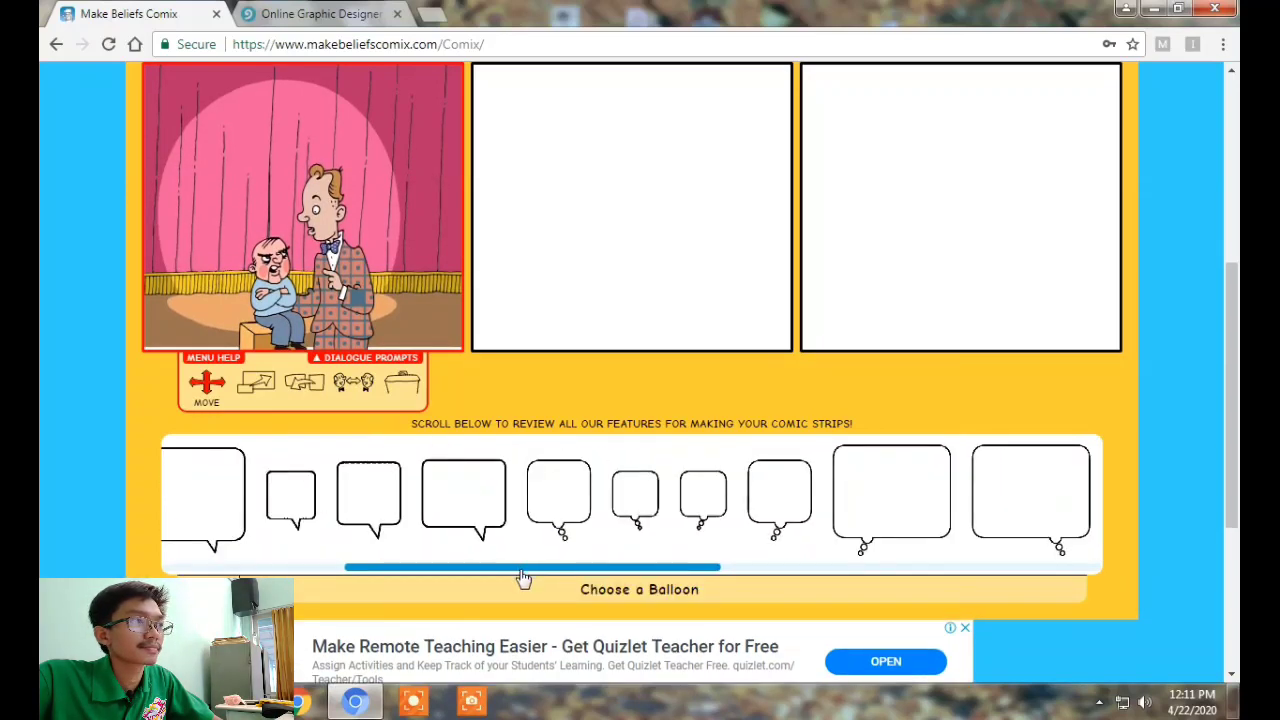
scroll(530, 580, "right", 1)
scroll(538, 582, "right", 5)
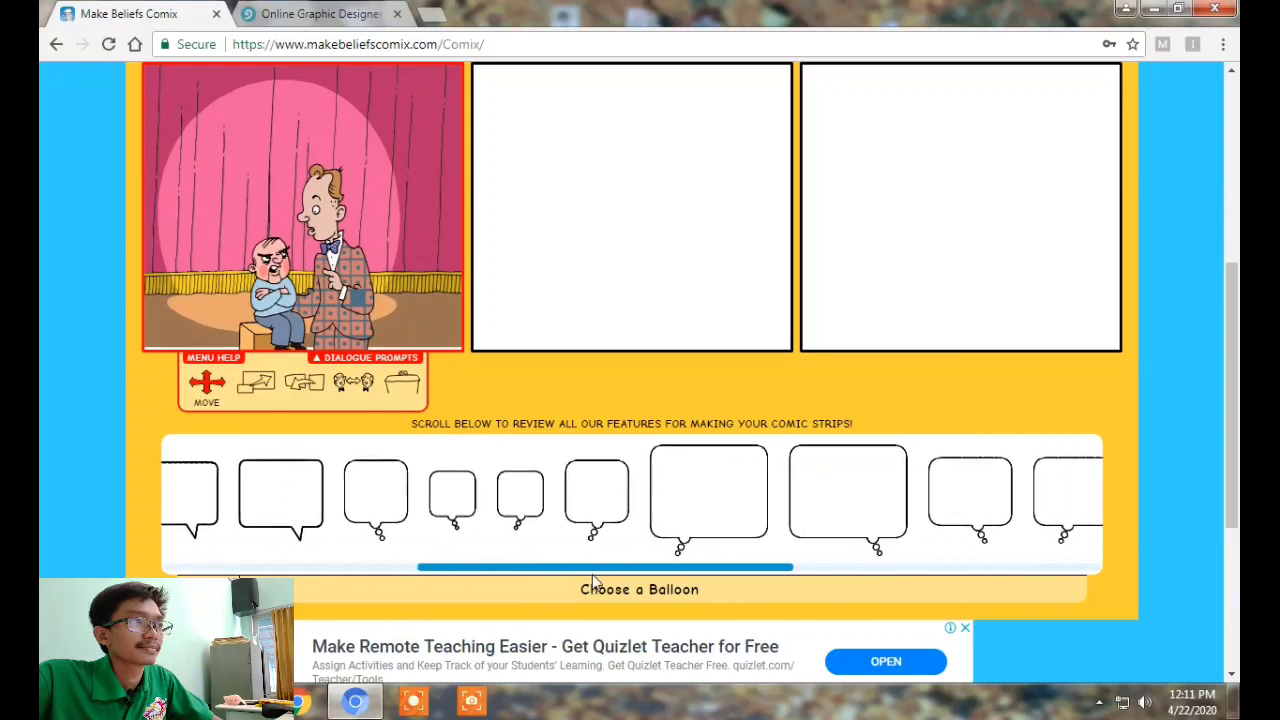
scroll(730, 580, "right", 5)
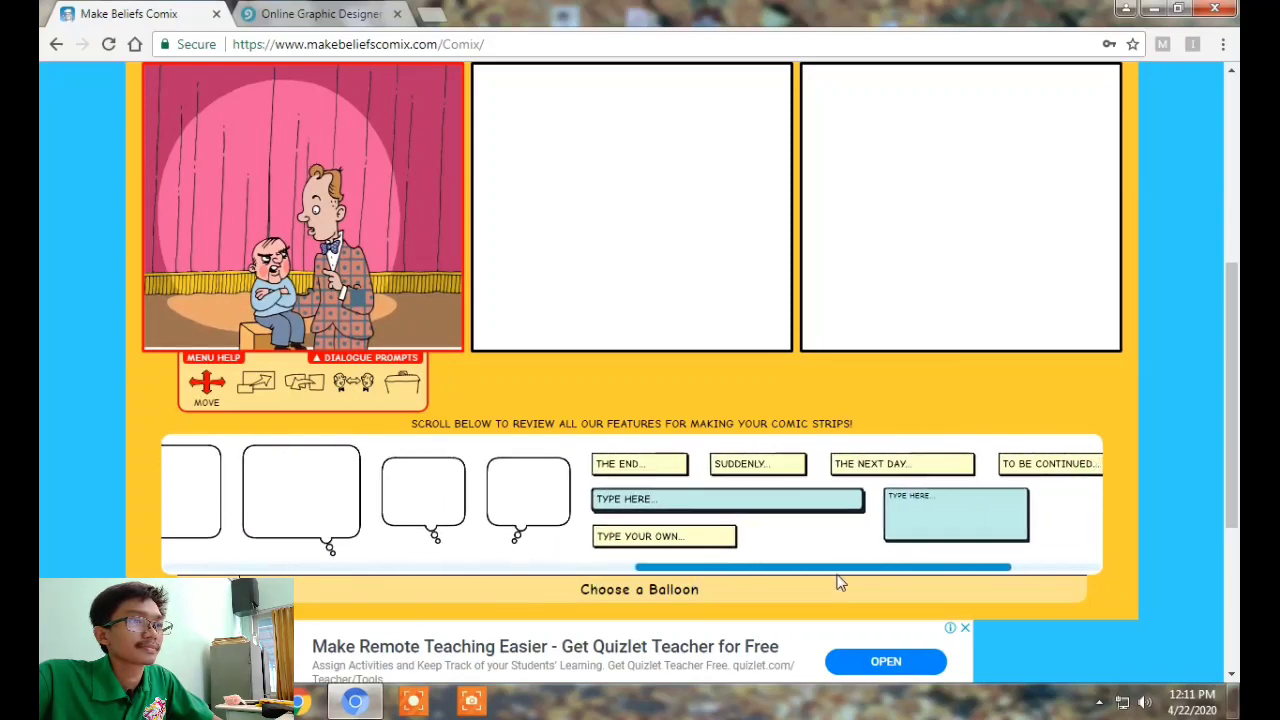
scroll(870, 583, "right", 3)
scroll(706, 568, "left", 6)
left_click_drag(706, 568, 897, 567)
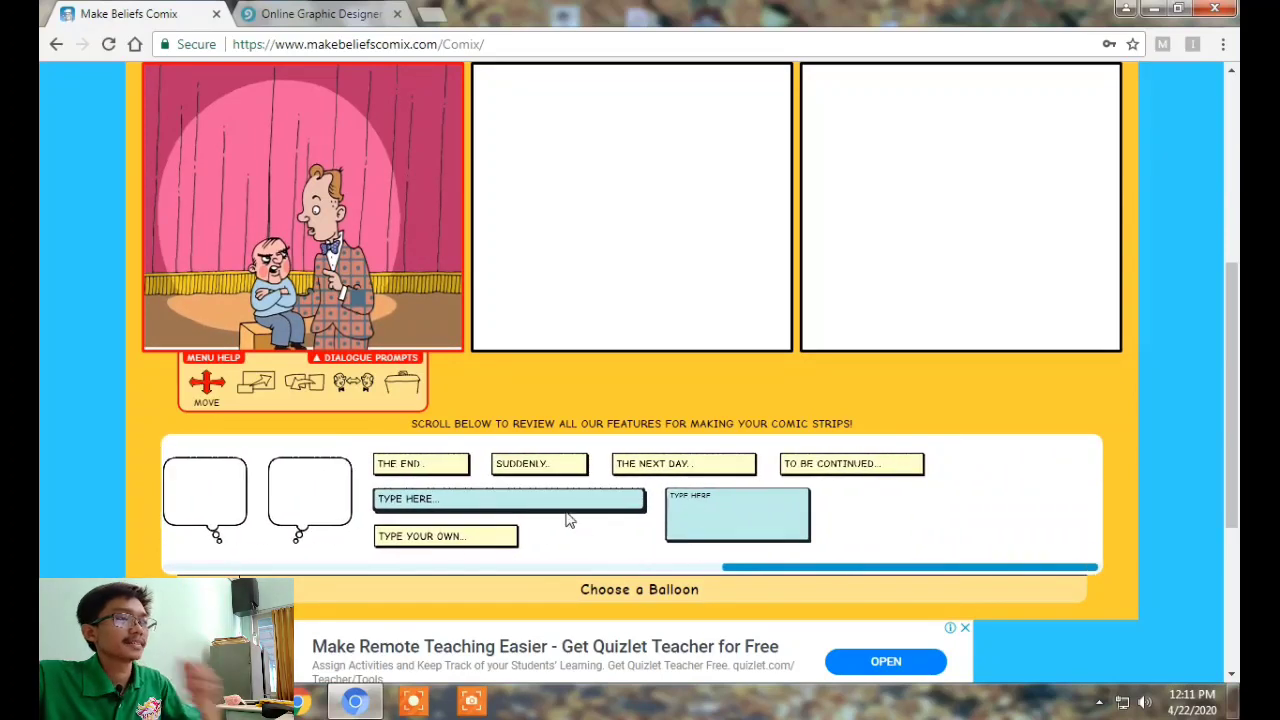
left_click(508, 508)
scroll(275, 240, "up", 3)
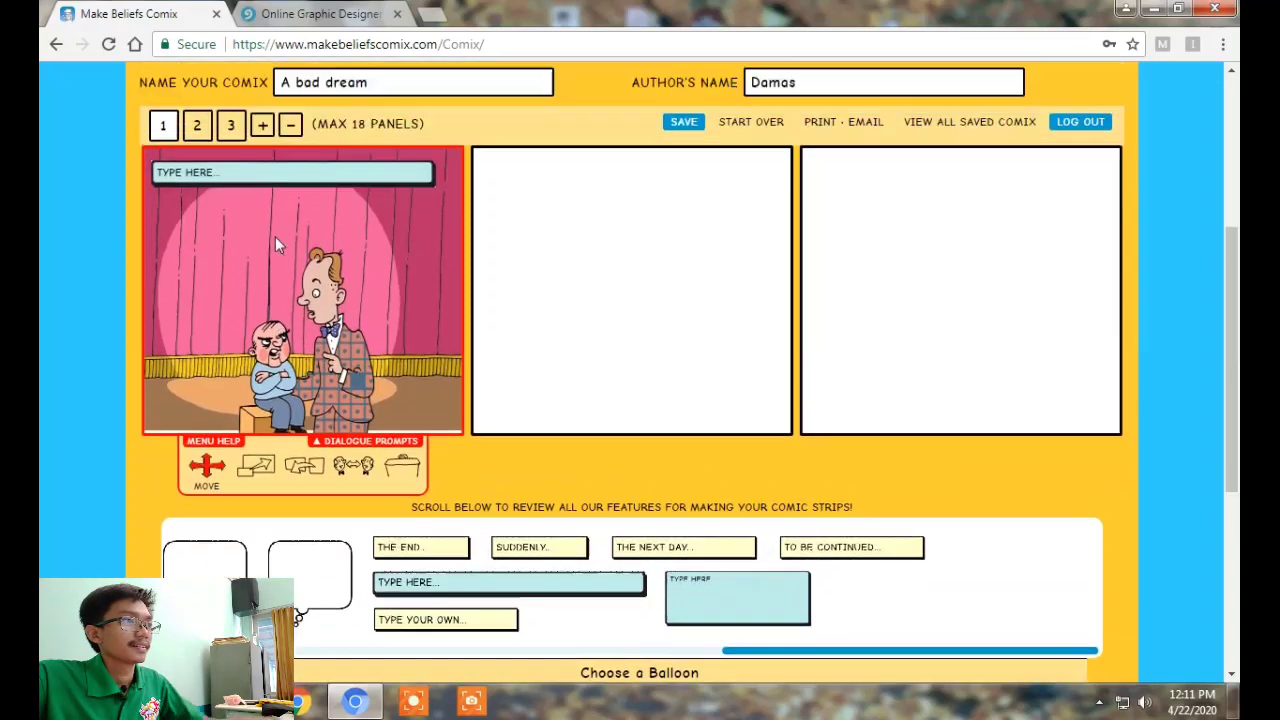
Write 'One day in a ventriloquist show' in the panel 1 caption
left_click(239, 371)
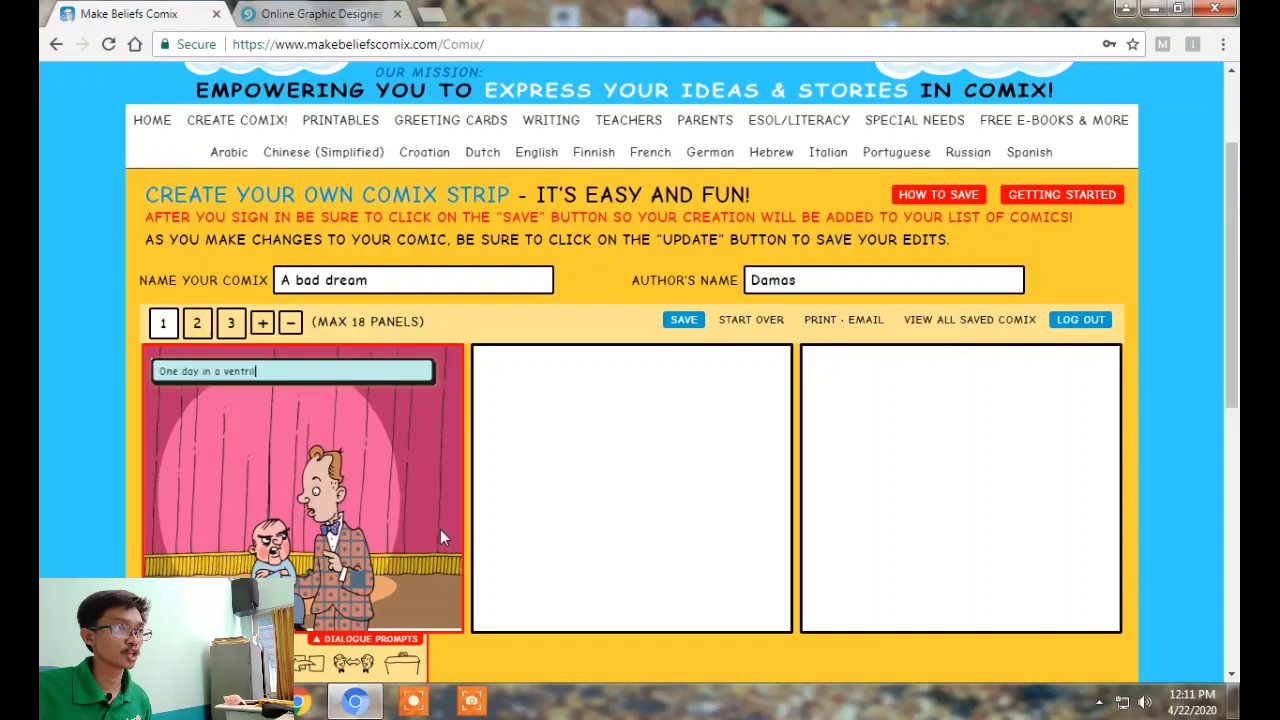
type("sho")
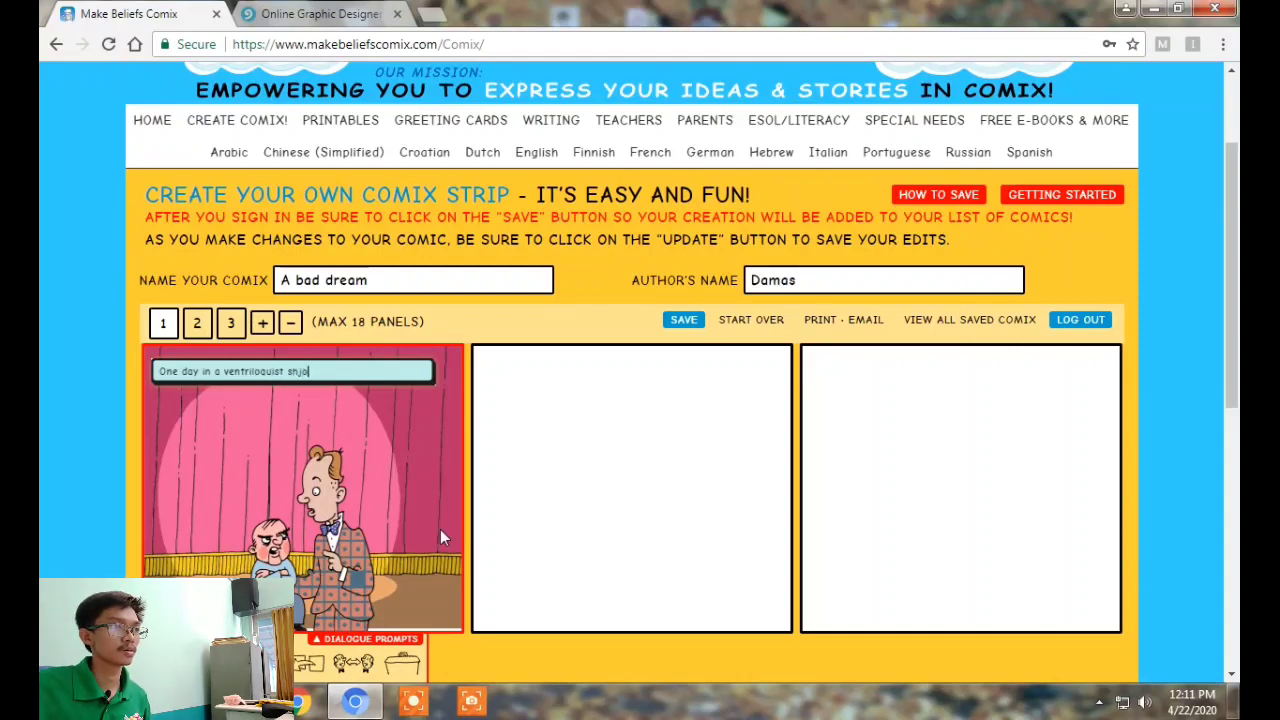
type("w")
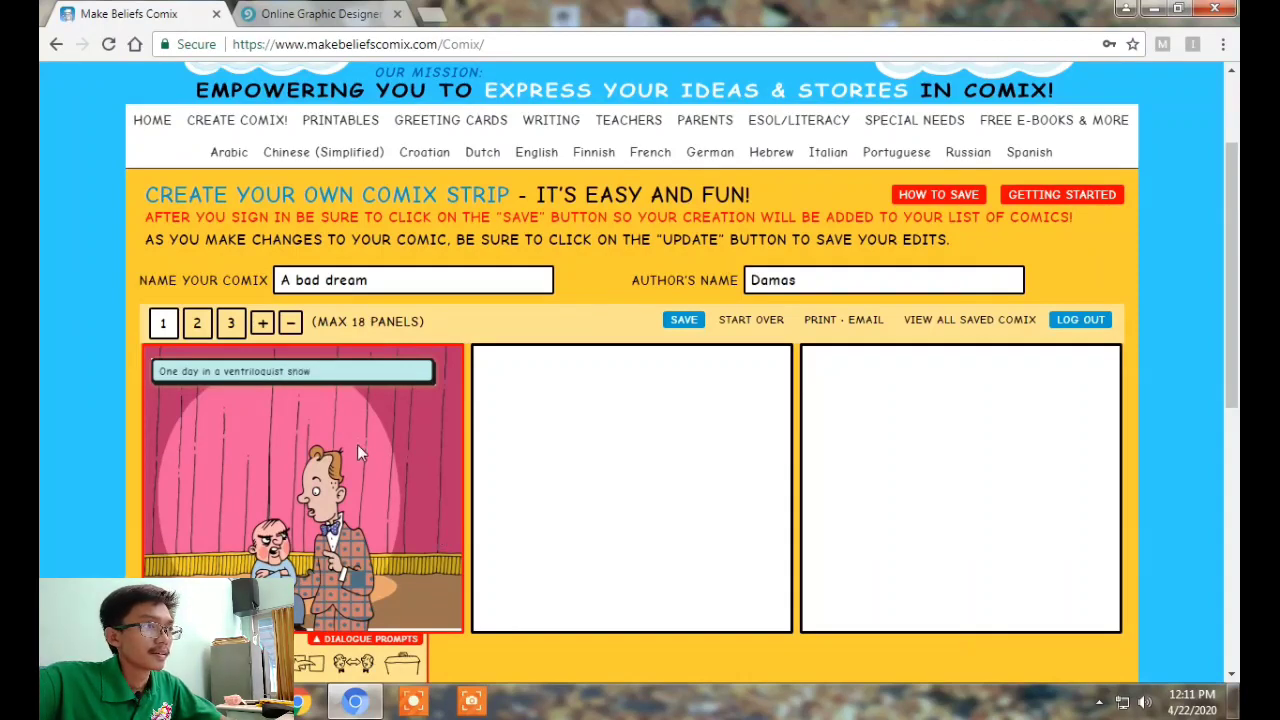
scroll(361, 446, "down", 1)
scroll(341, 465, "down", 1)
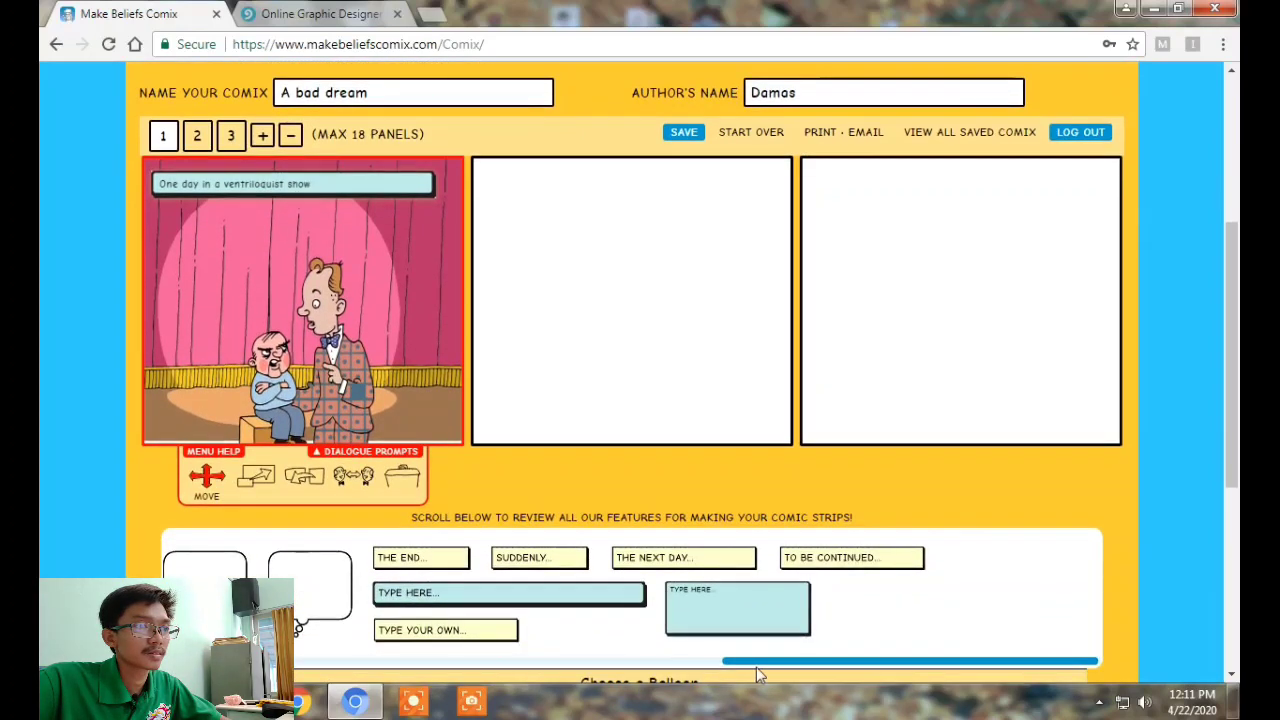
left_click(691, 667)
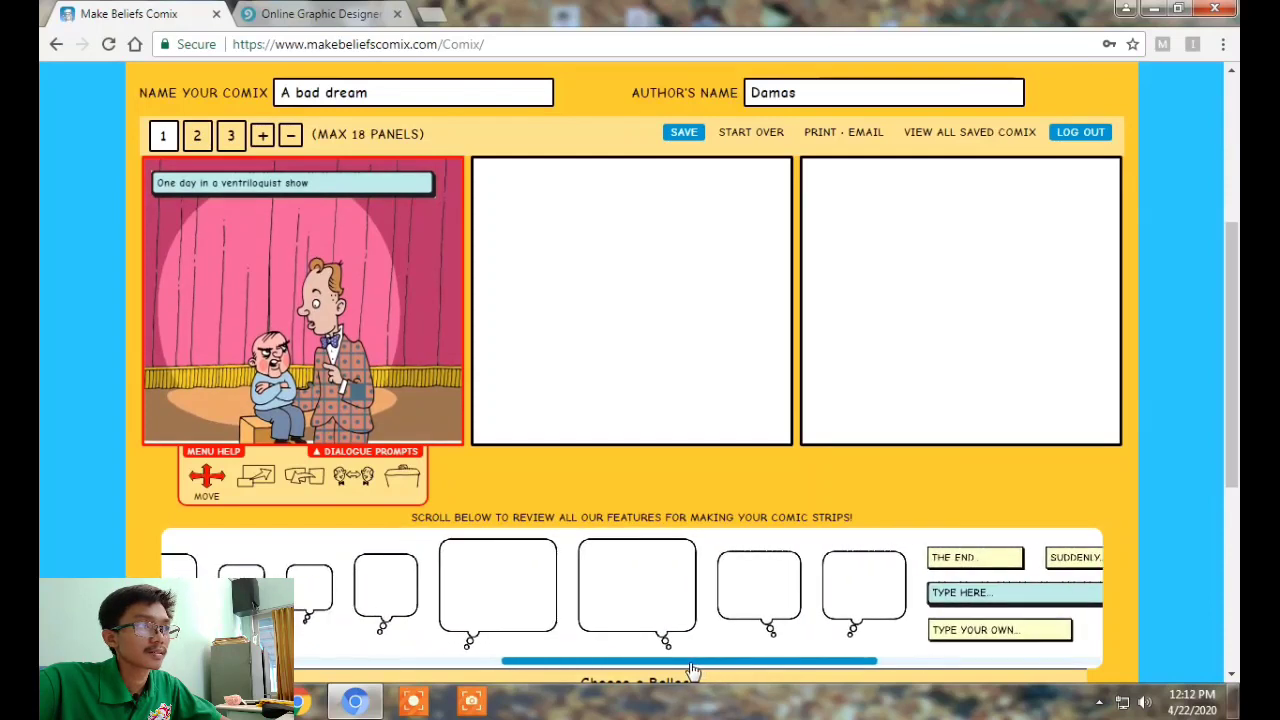
Add a thought balloon, shrink it with Scale, and move it above the ventriloquist's head
left_click(785, 589)
left_click_drag(314, 322, 370, 258)
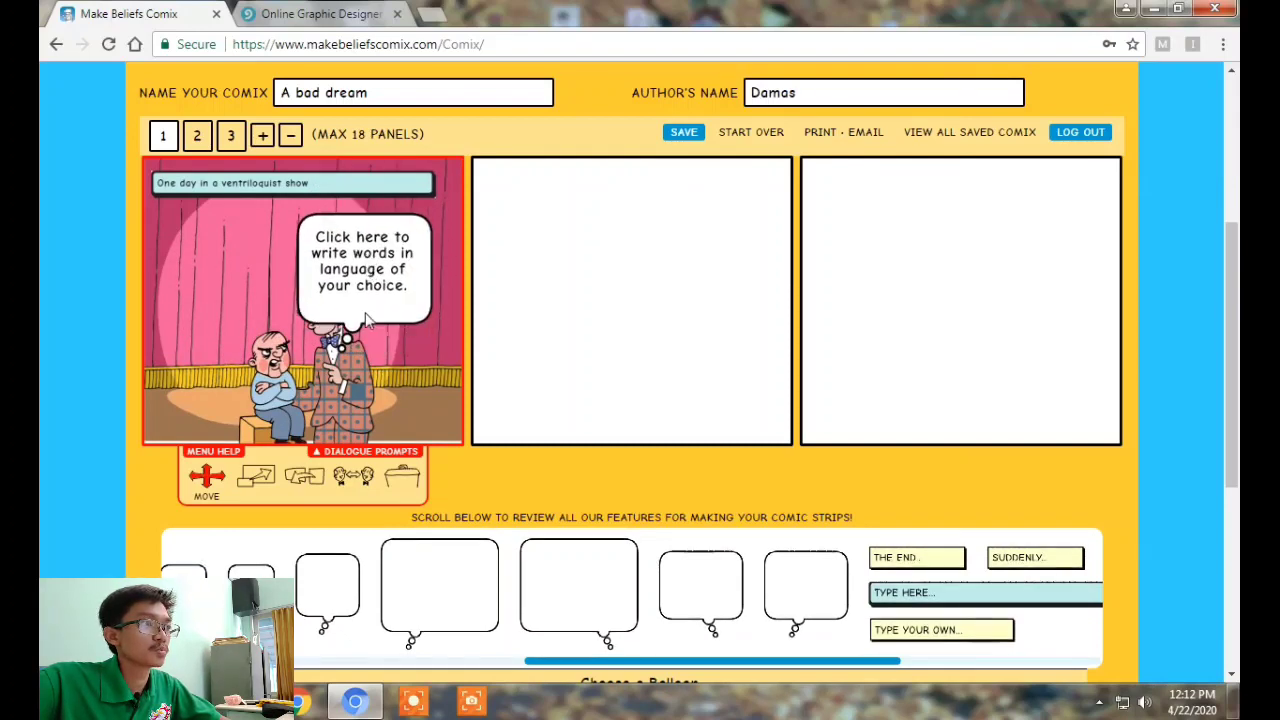
left_click(369, 260)
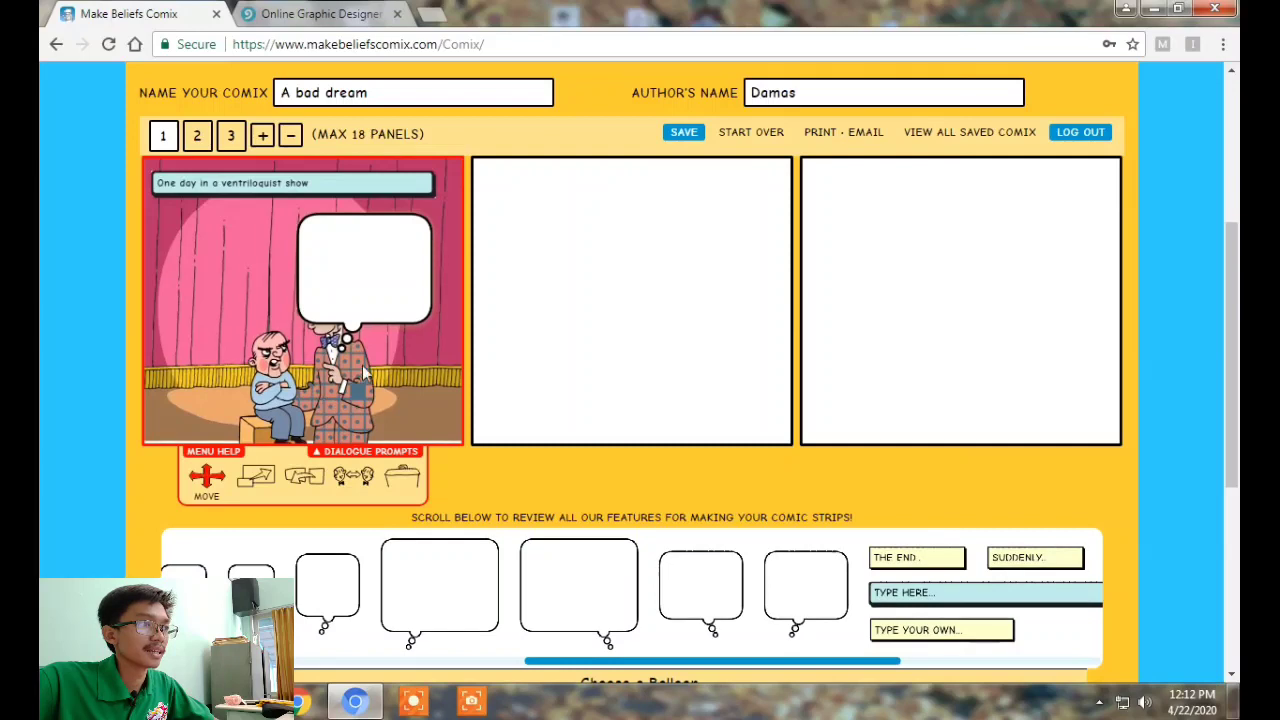
left_click(260, 478)
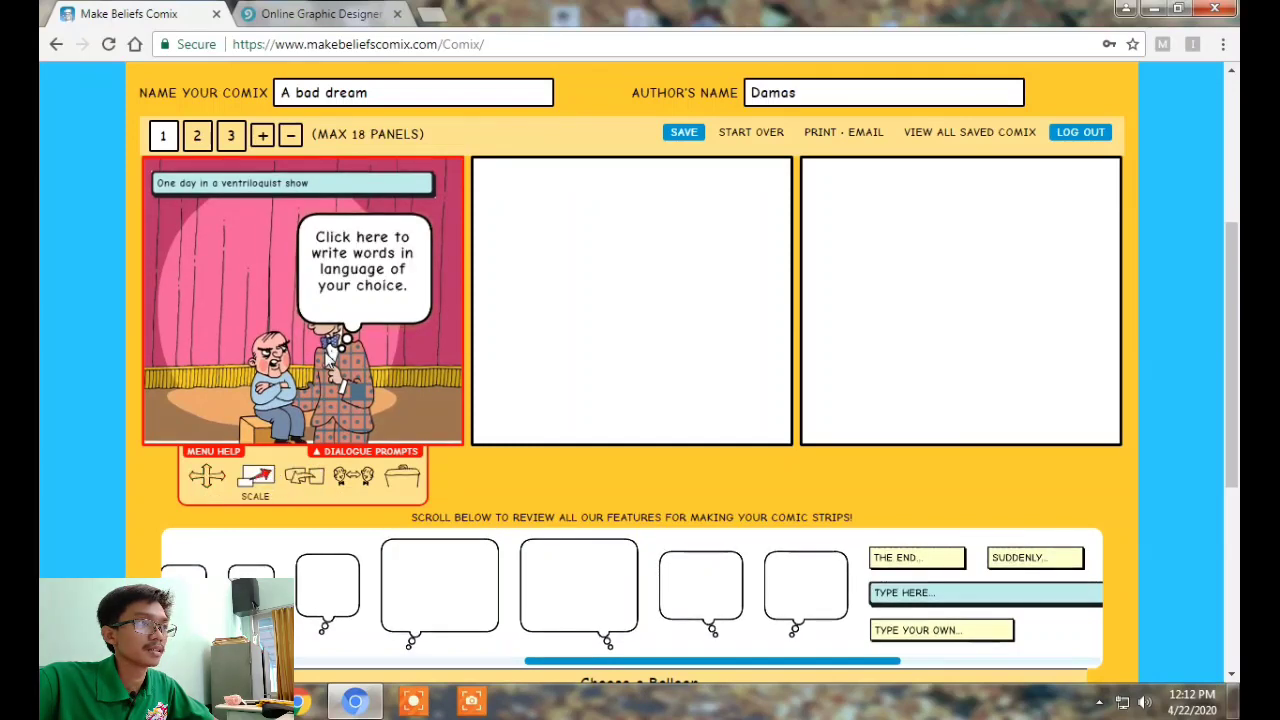
left_click(398, 310)
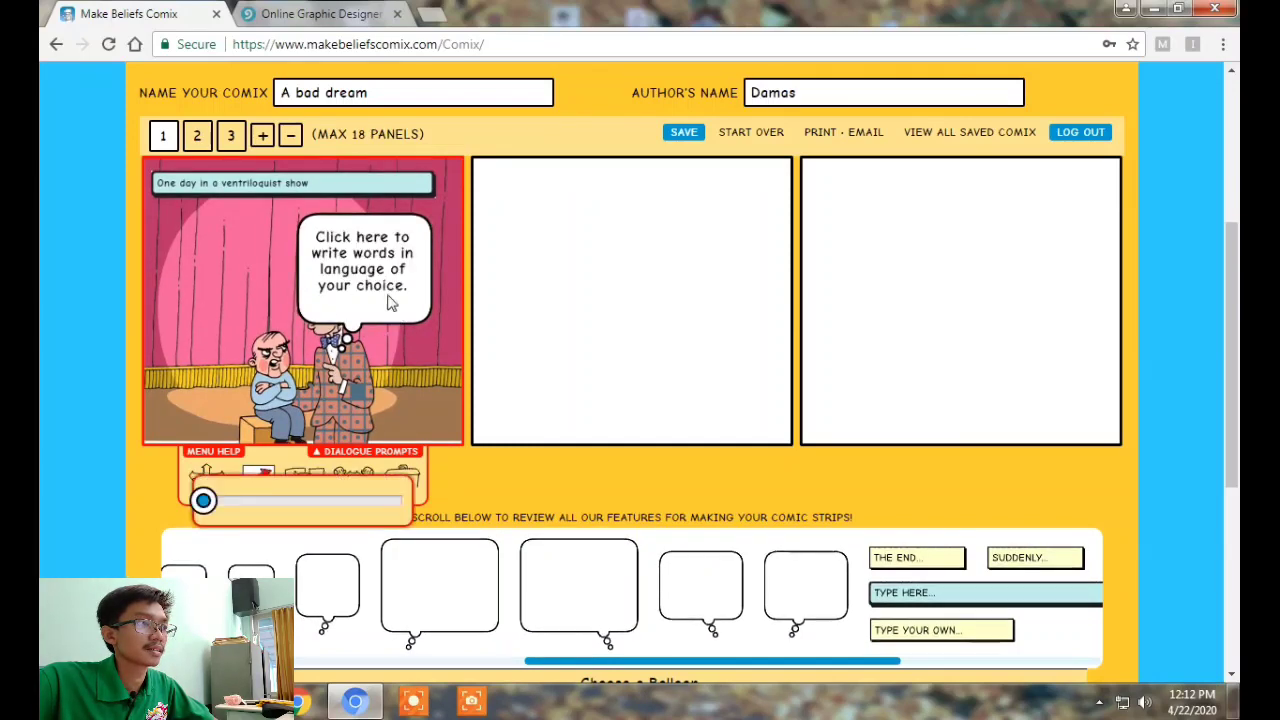
left_click_drag(253, 502, 235, 505)
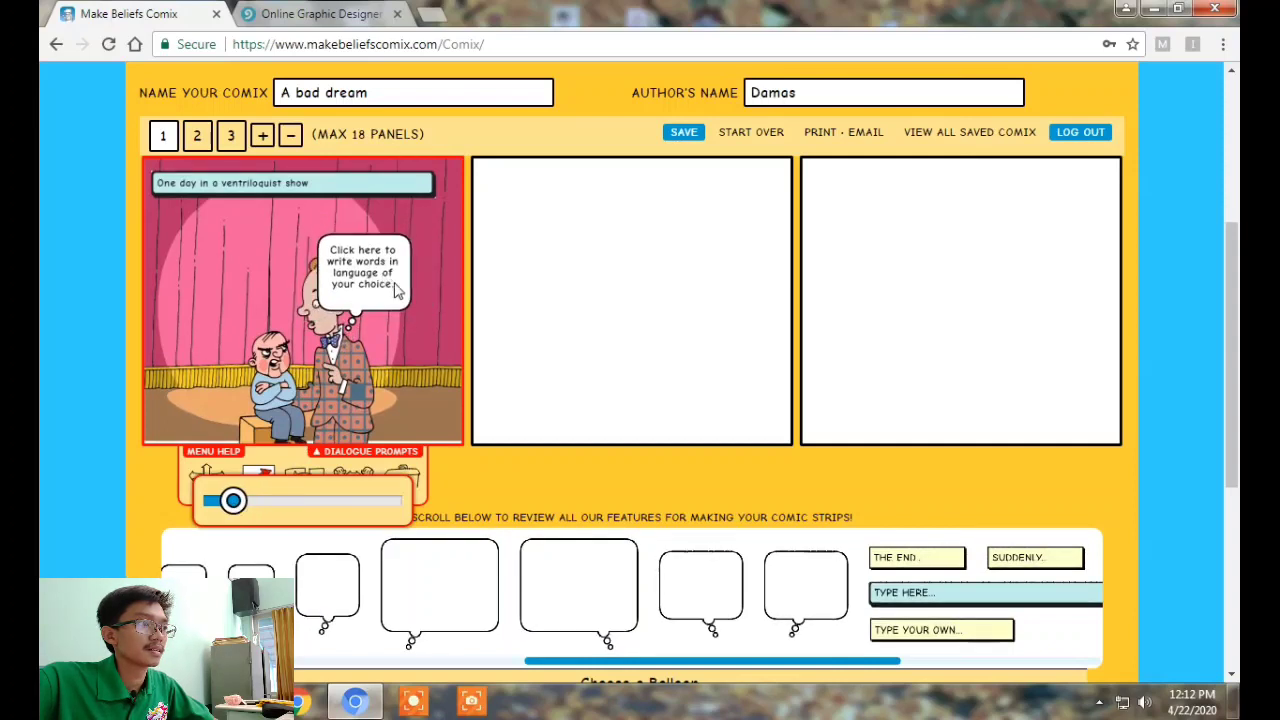
left_click(208, 478)
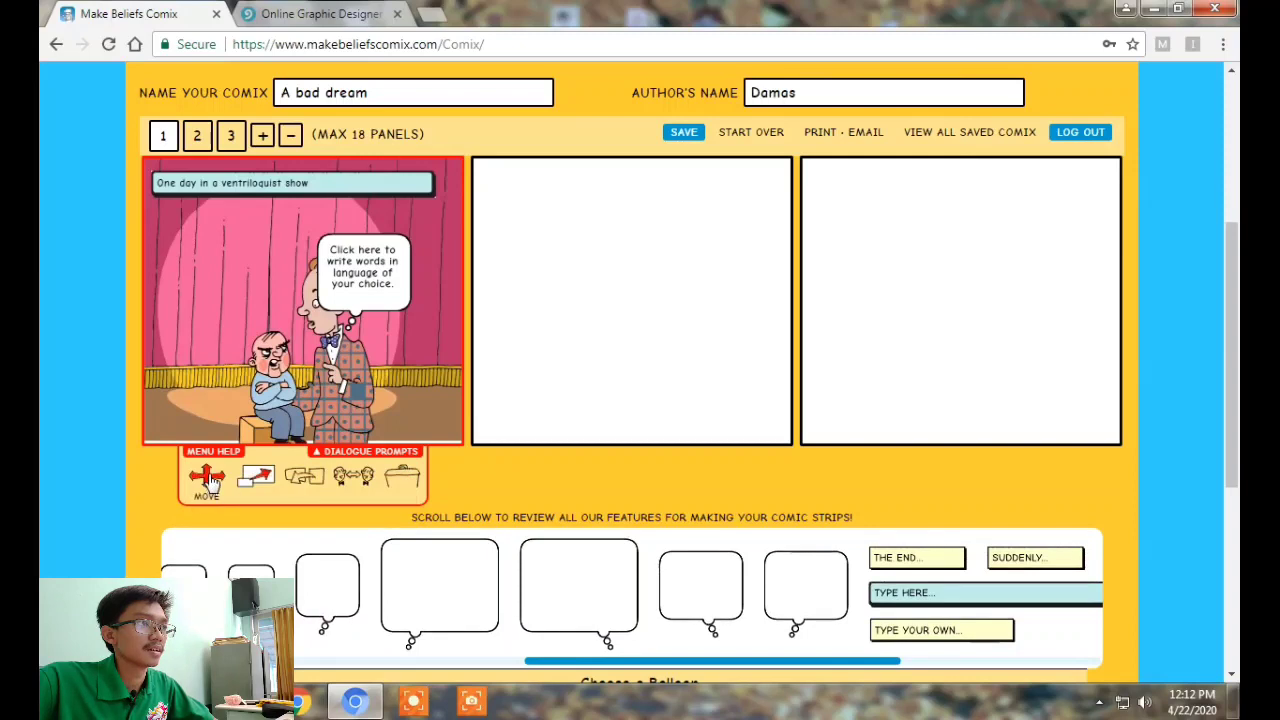
left_click_drag(365, 284, 378, 210)
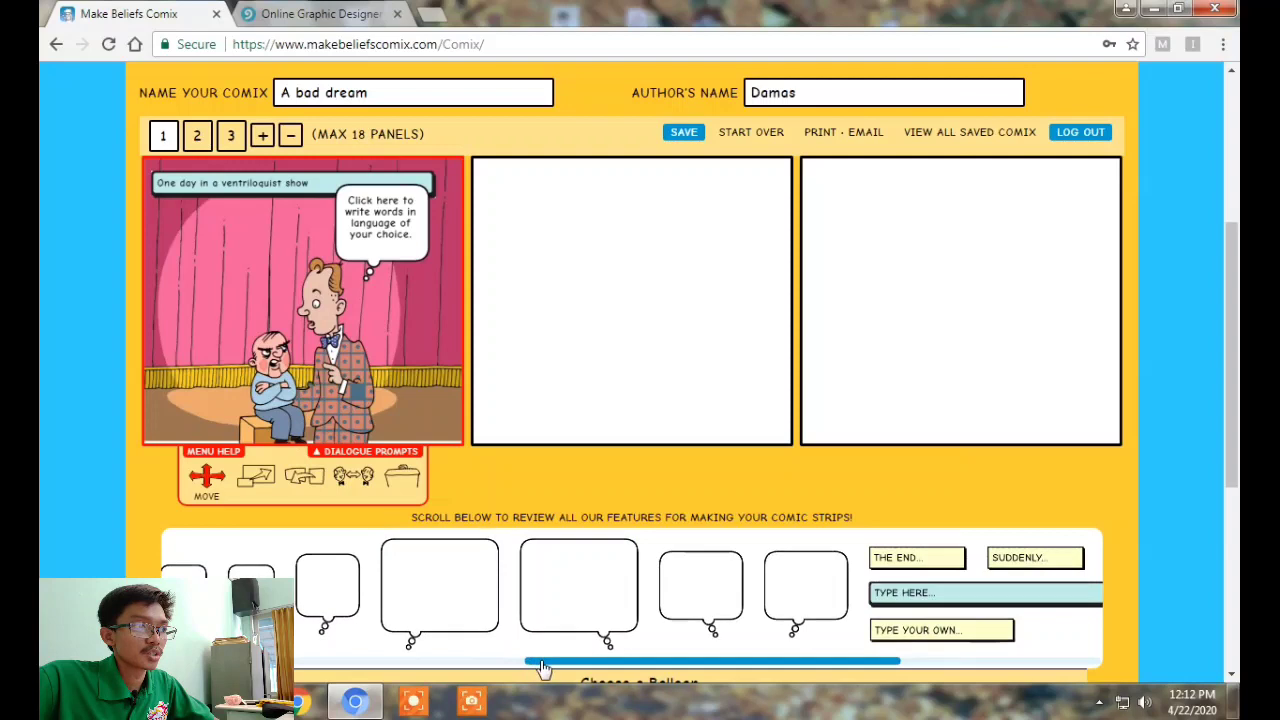
Drop a second balloon beside the dummy, flip it and back, then delete it
left_click_drag(540, 668, 418, 663)
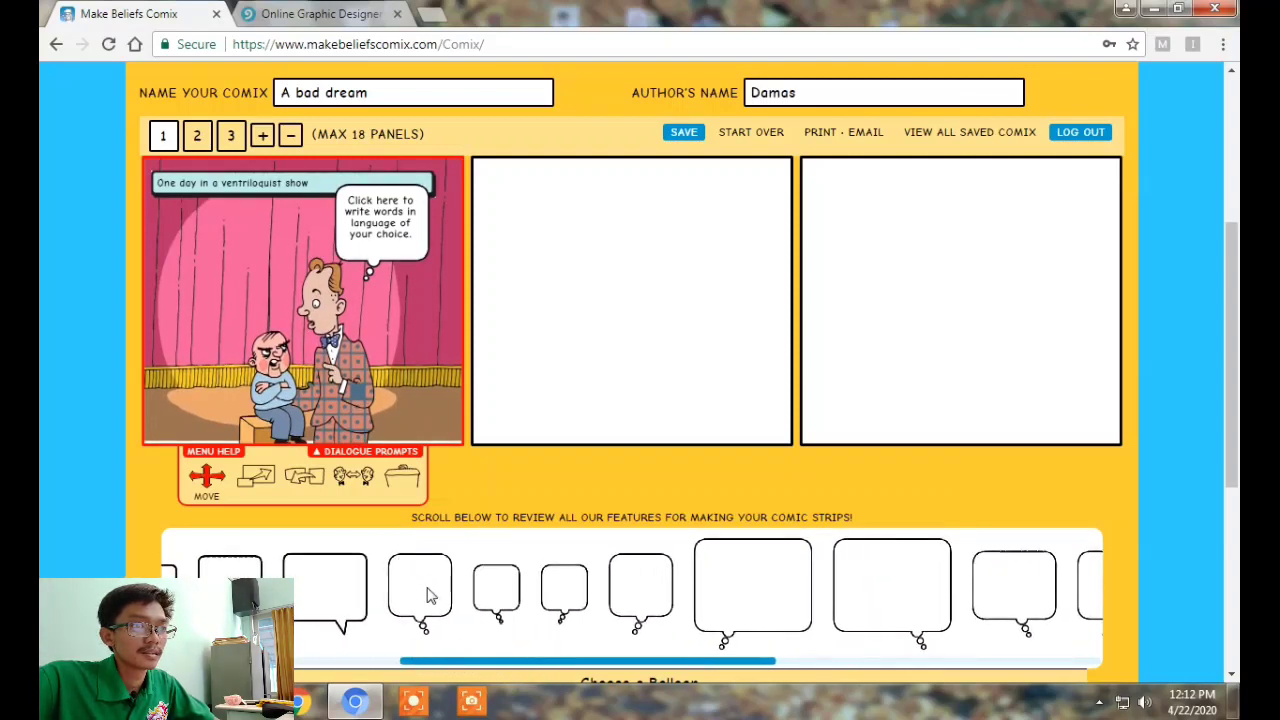
left_click_drag(502, 606, 252, 266)
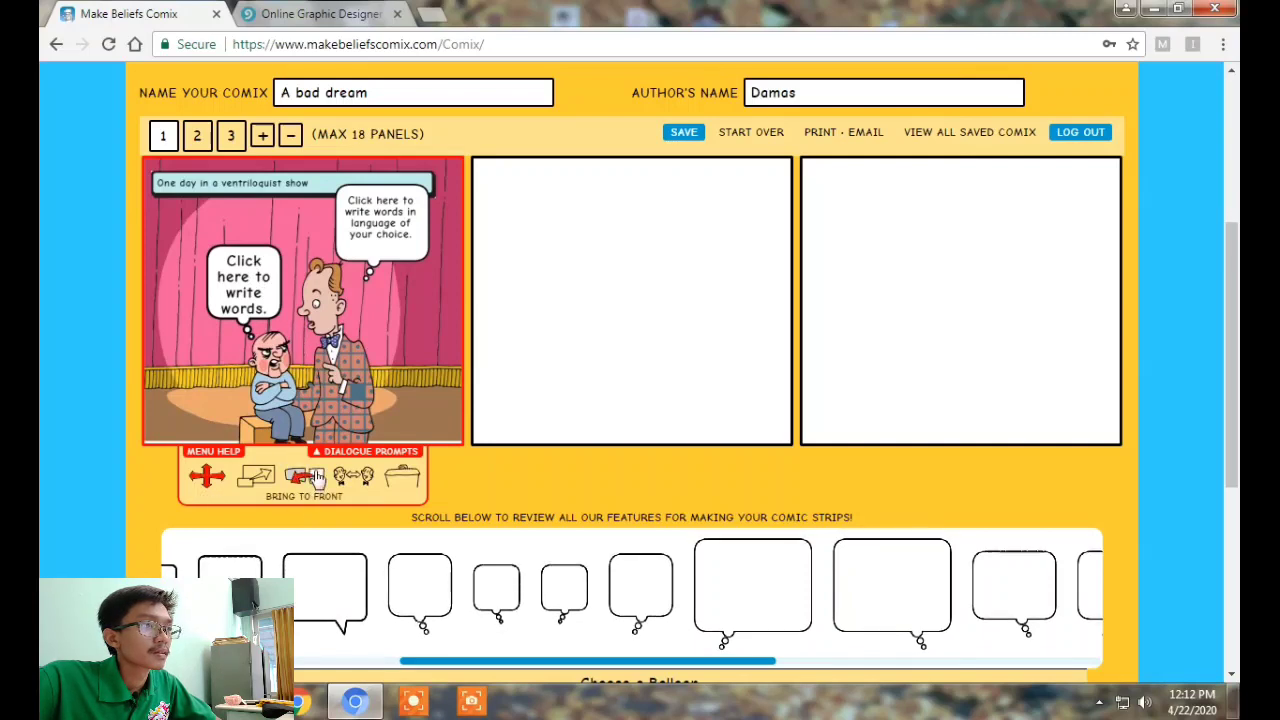
left_click(385, 482)
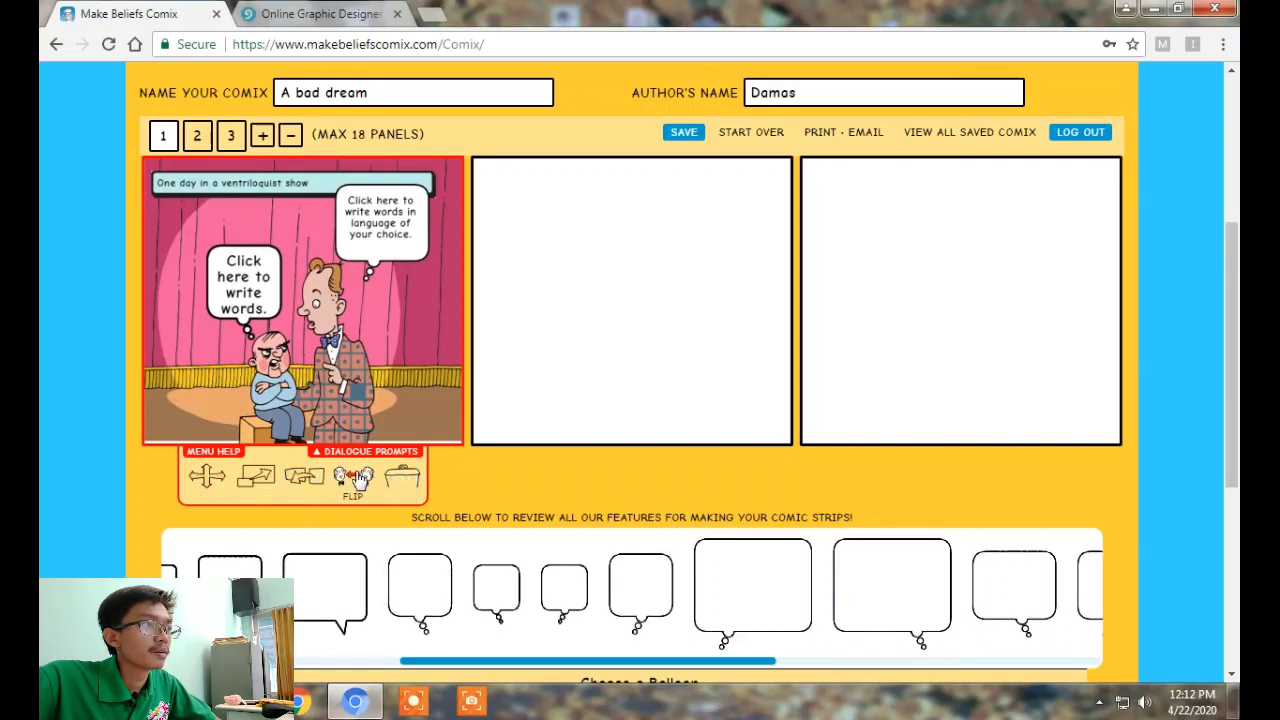
left_click(240, 318)
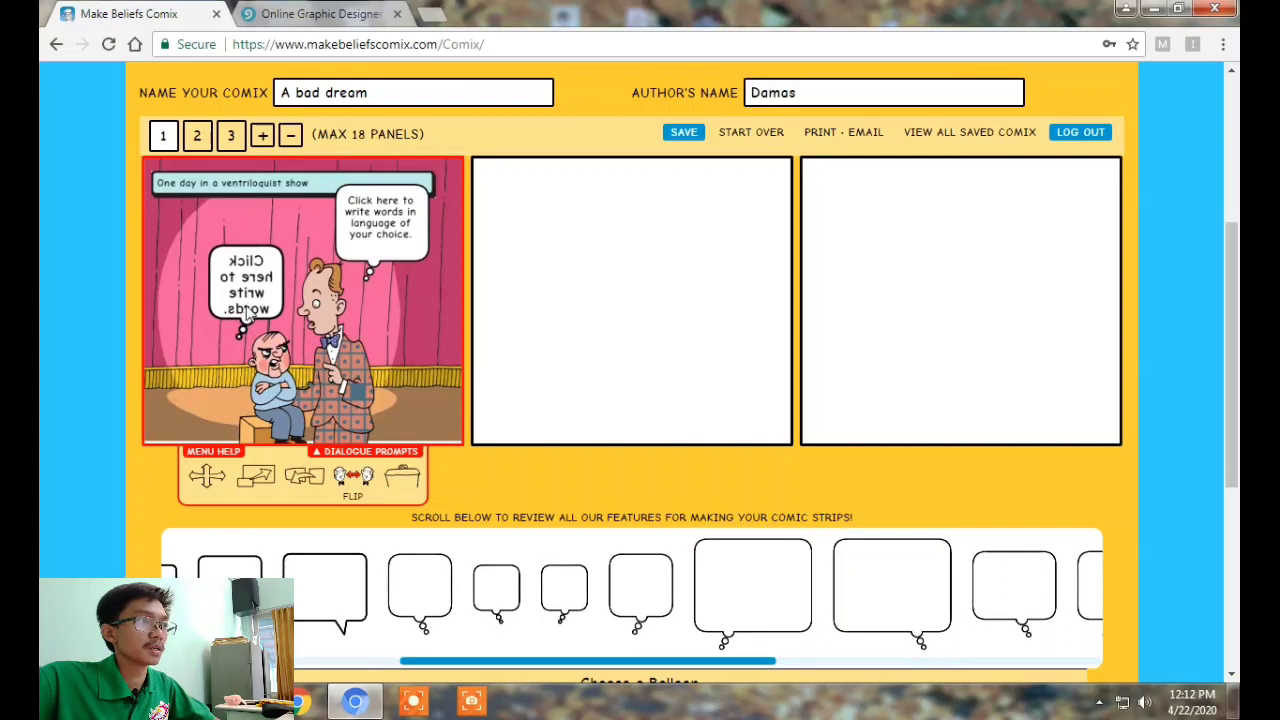
left_click(246, 313)
left_click(206, 476)
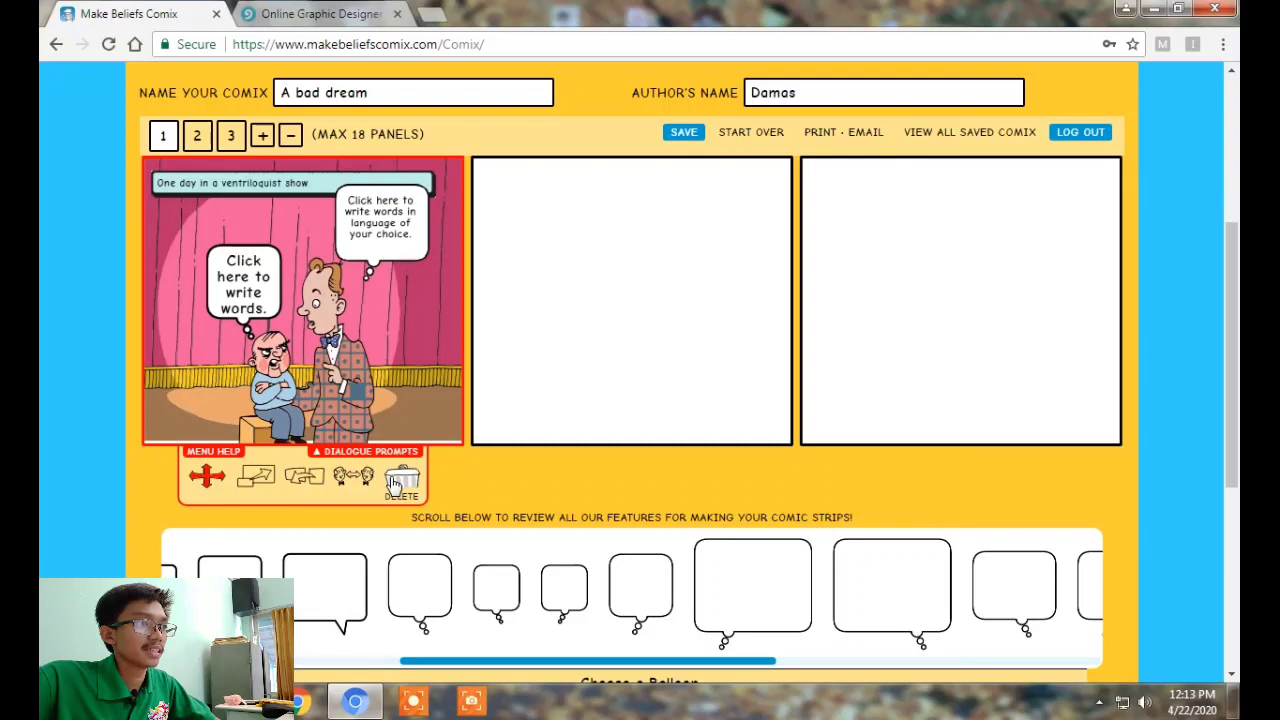
left_click(256, 306)
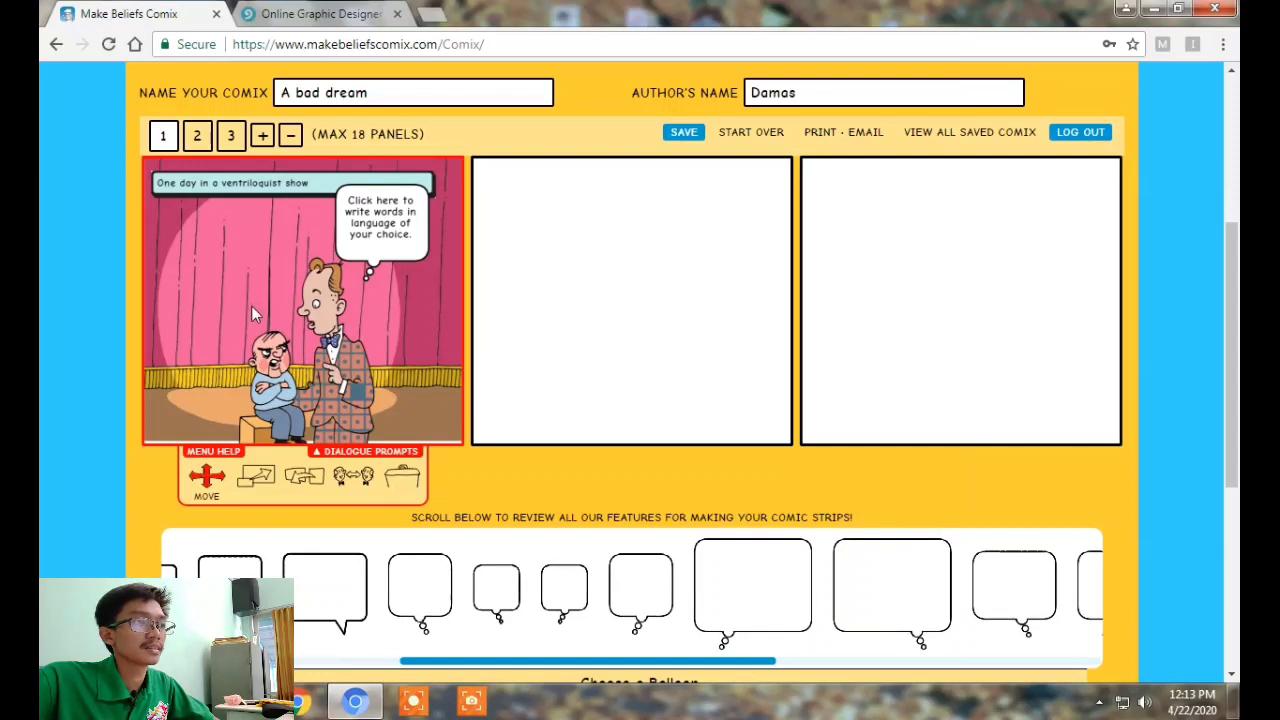
Place a new balloon over the dummy's head, shrink it with Scale, and select its text
left_click(418, 588)
left_click_drag(283, 374, 240, 297)
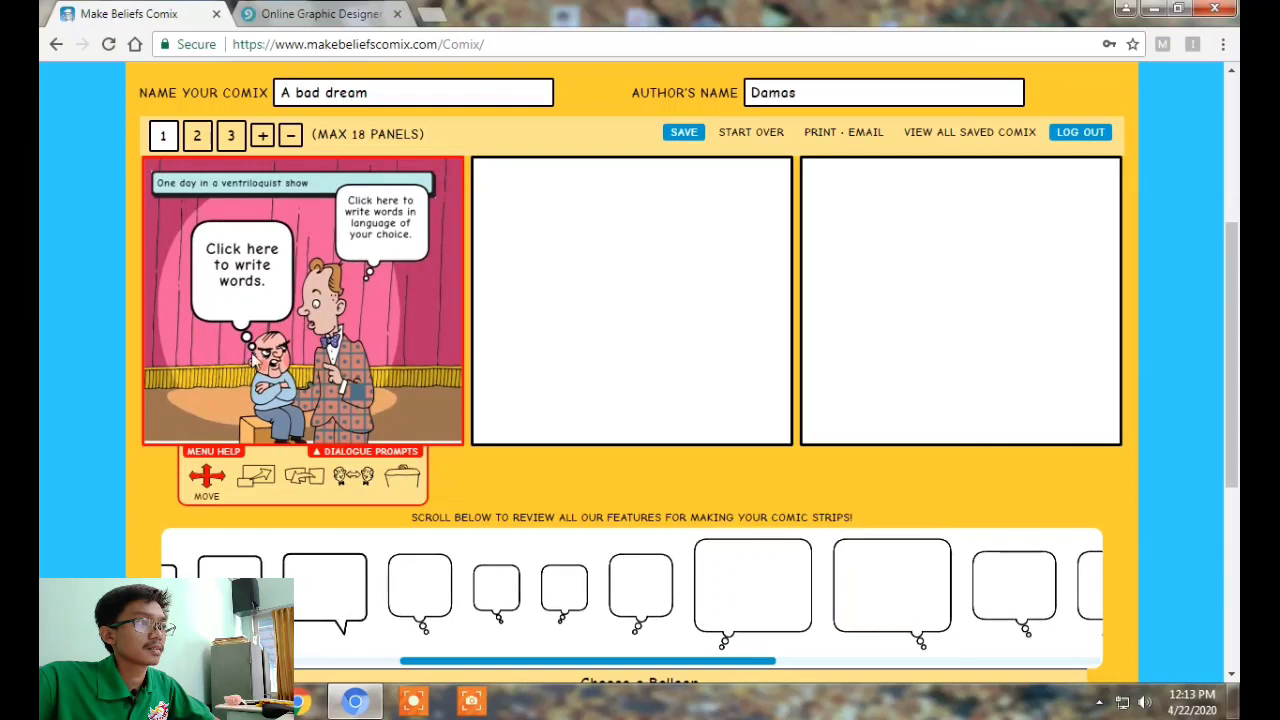
left_click(258, 476)
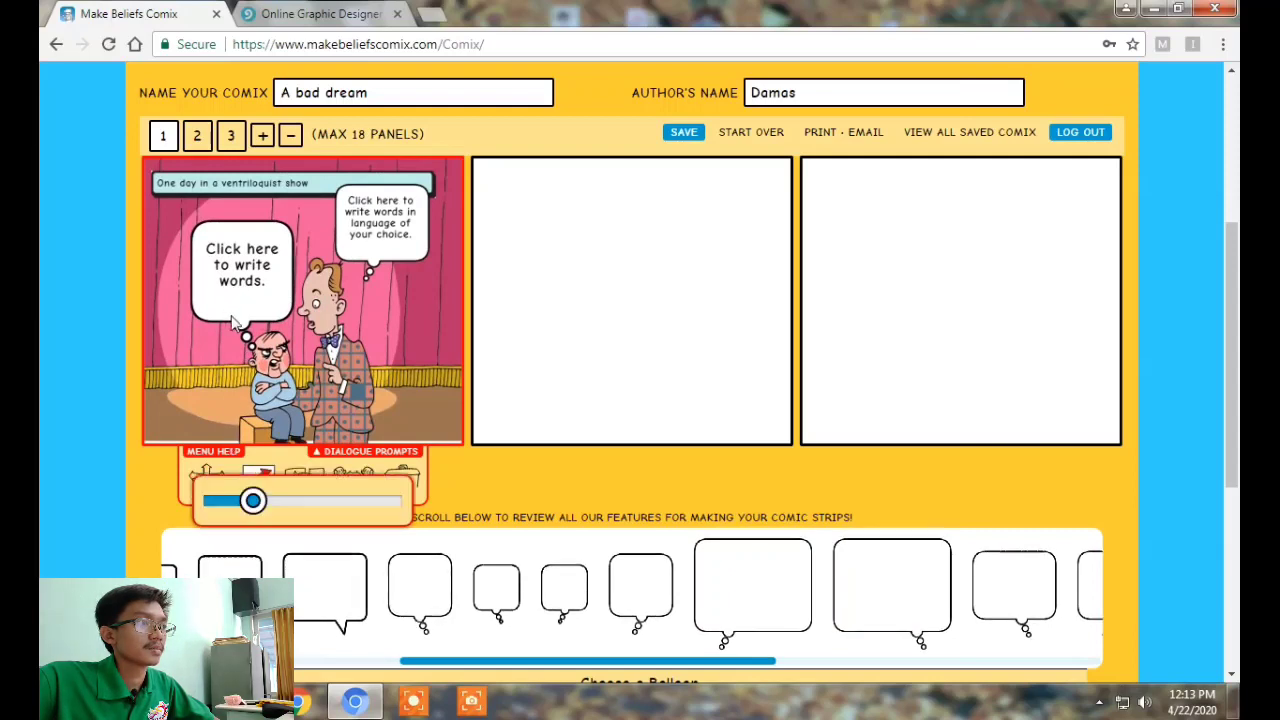
left_click_drag(253, 501, 230, 505)
left_click(485, 487)
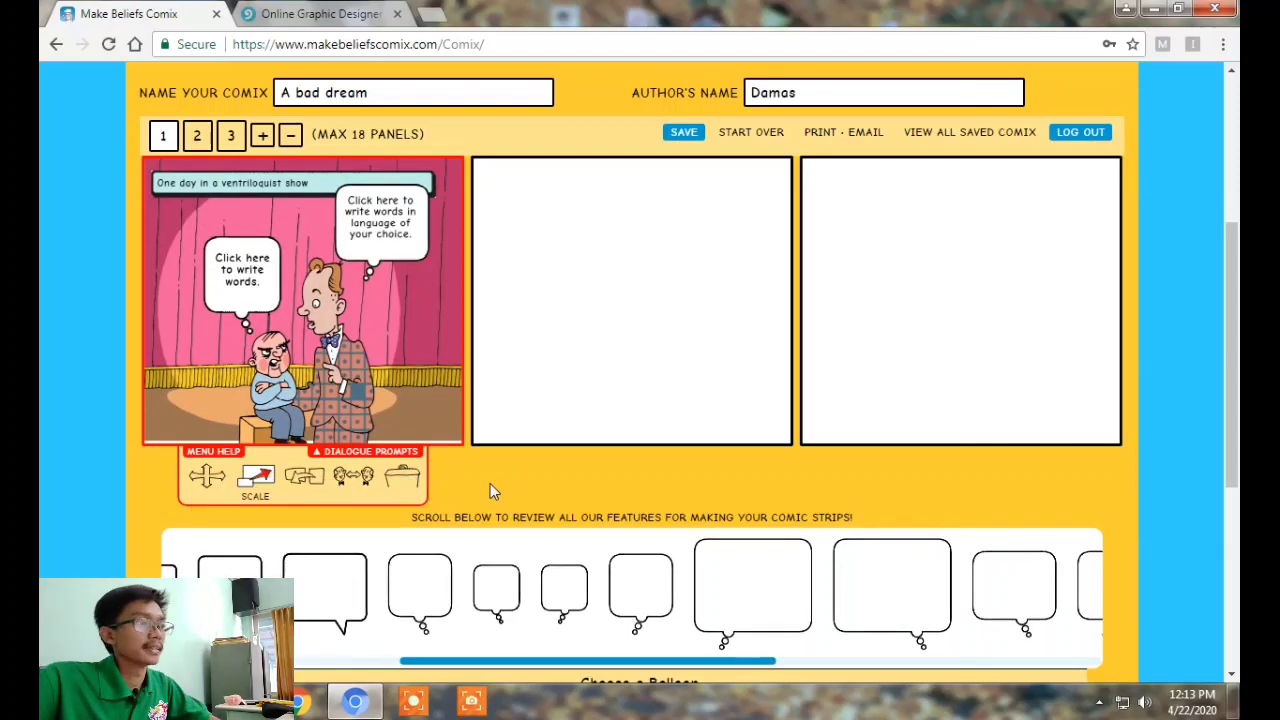
left_click(247, 283)
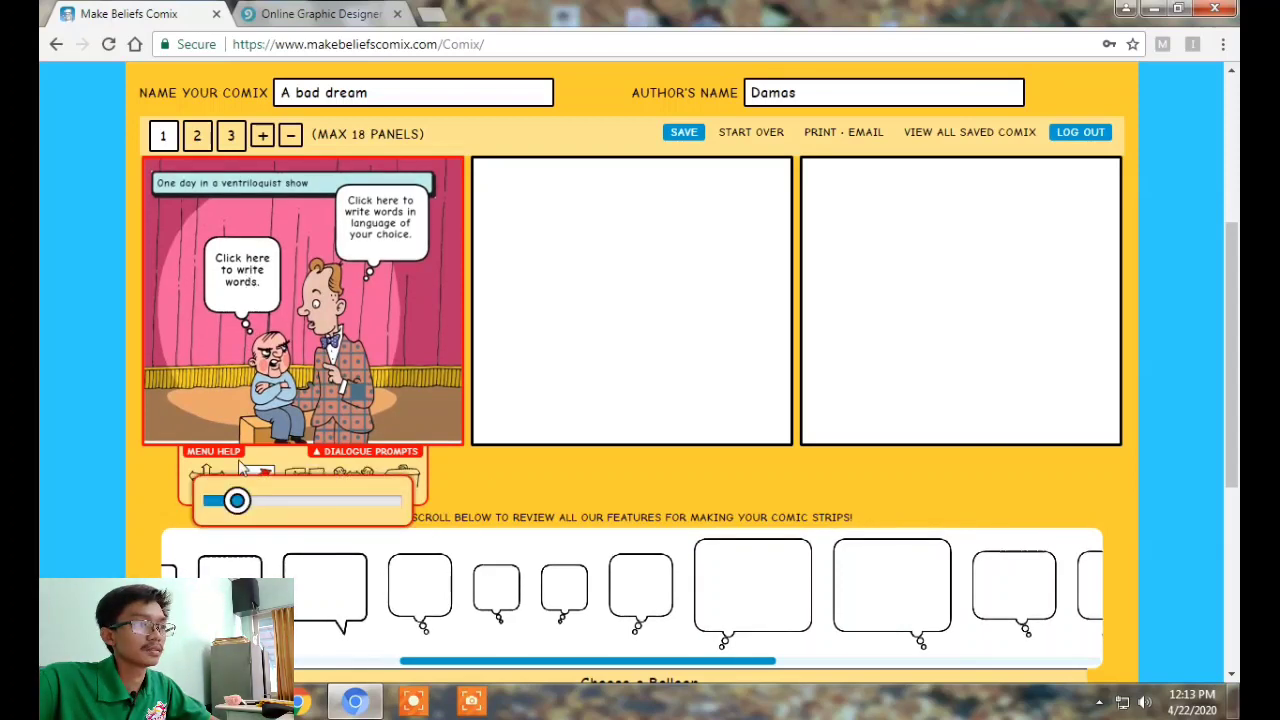
left_click(161, 487)
scroll(470, 463, "down", 1)
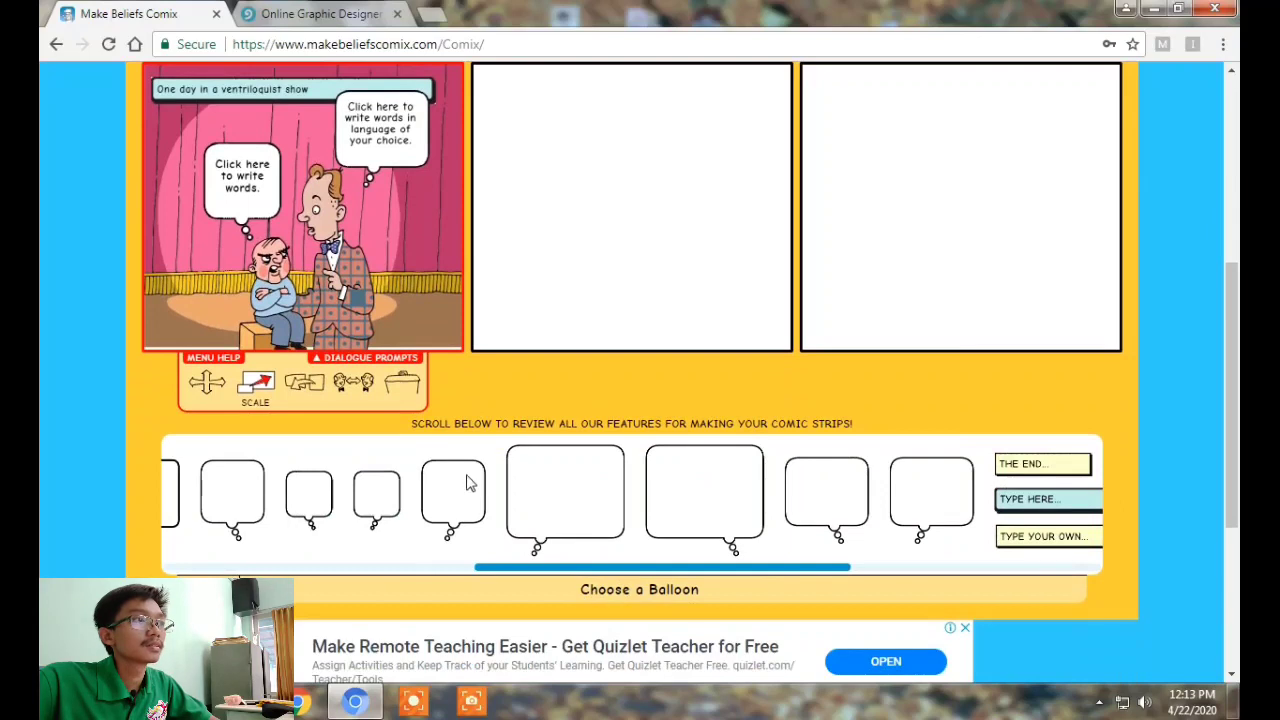
scroll(370, 330, "up", 2)
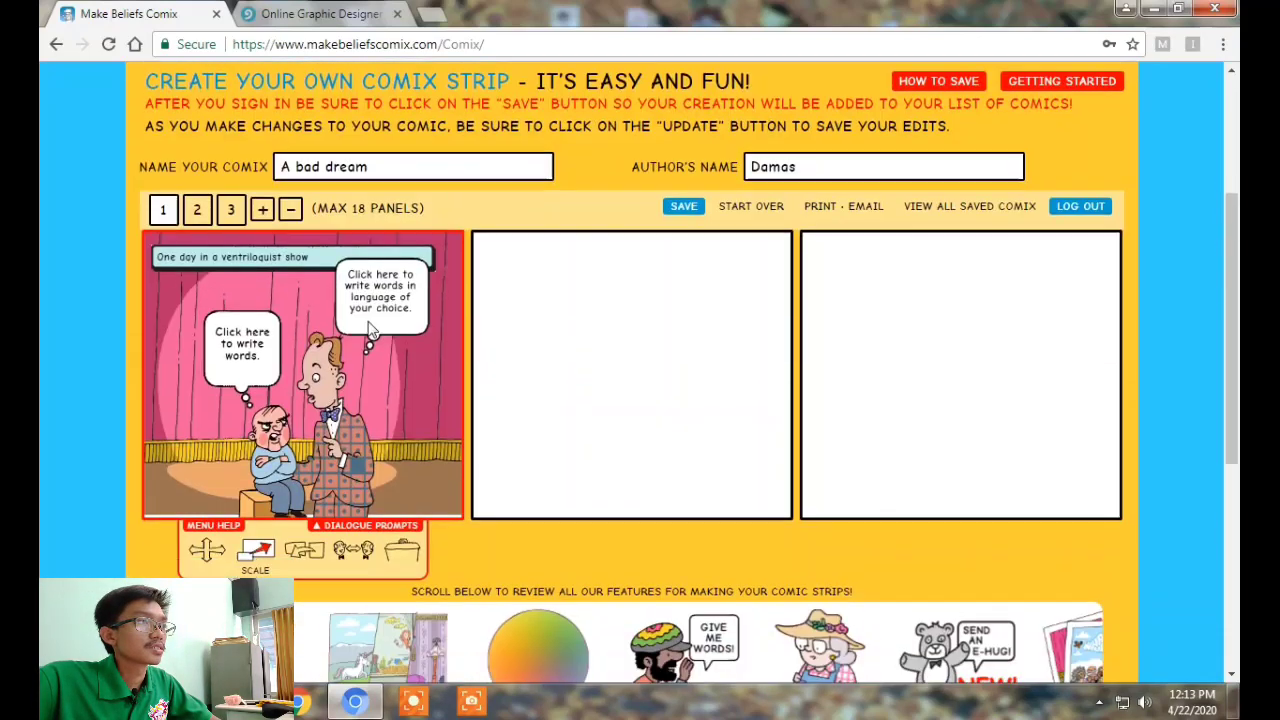
left_click(240, 377)
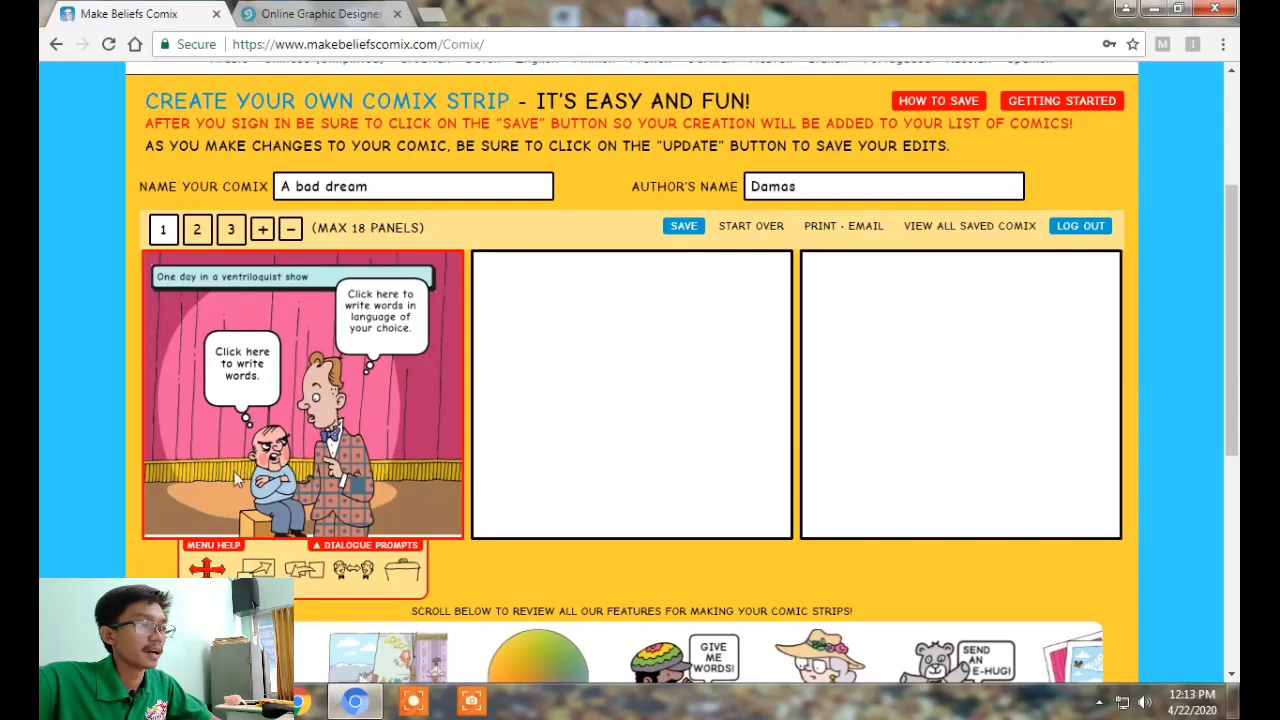
left_click(233, 368)
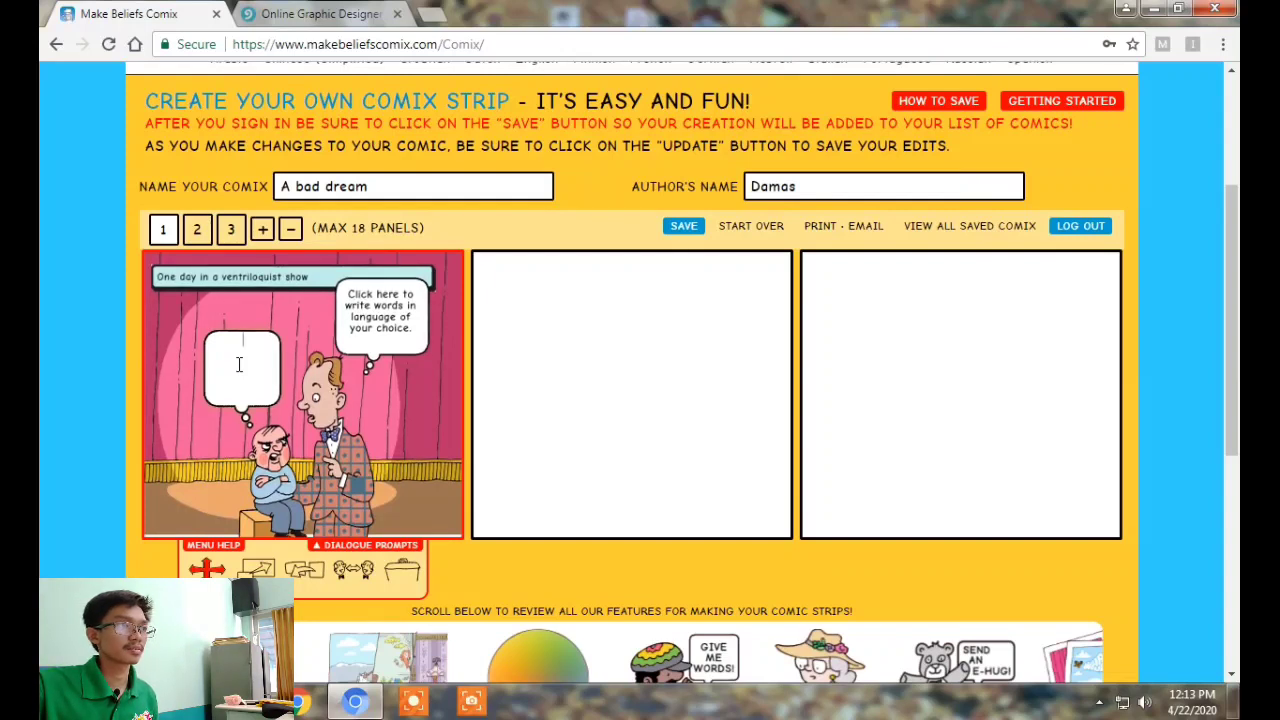
Type 'Hey, Do you want to hear my story? I had a bad dream last n…' in the ventriloquist's balloon
left_click(379, 327)
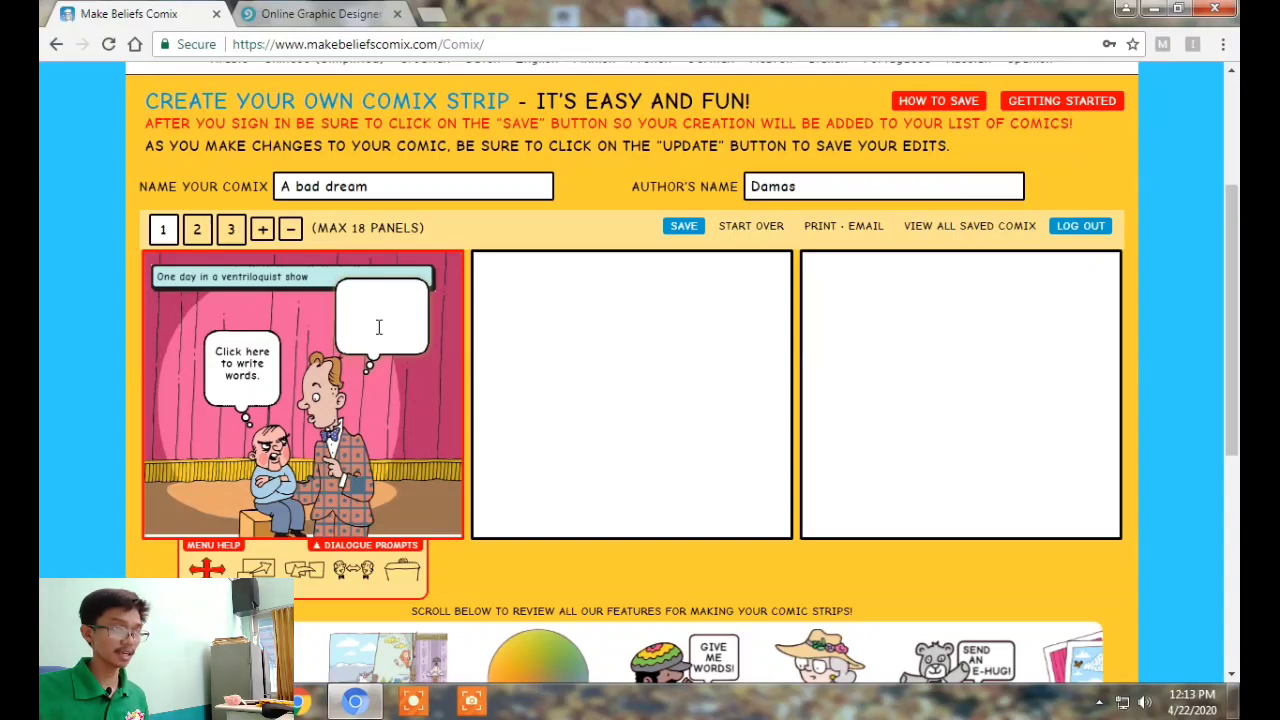
type("Hey,m")
key("BackSpace")
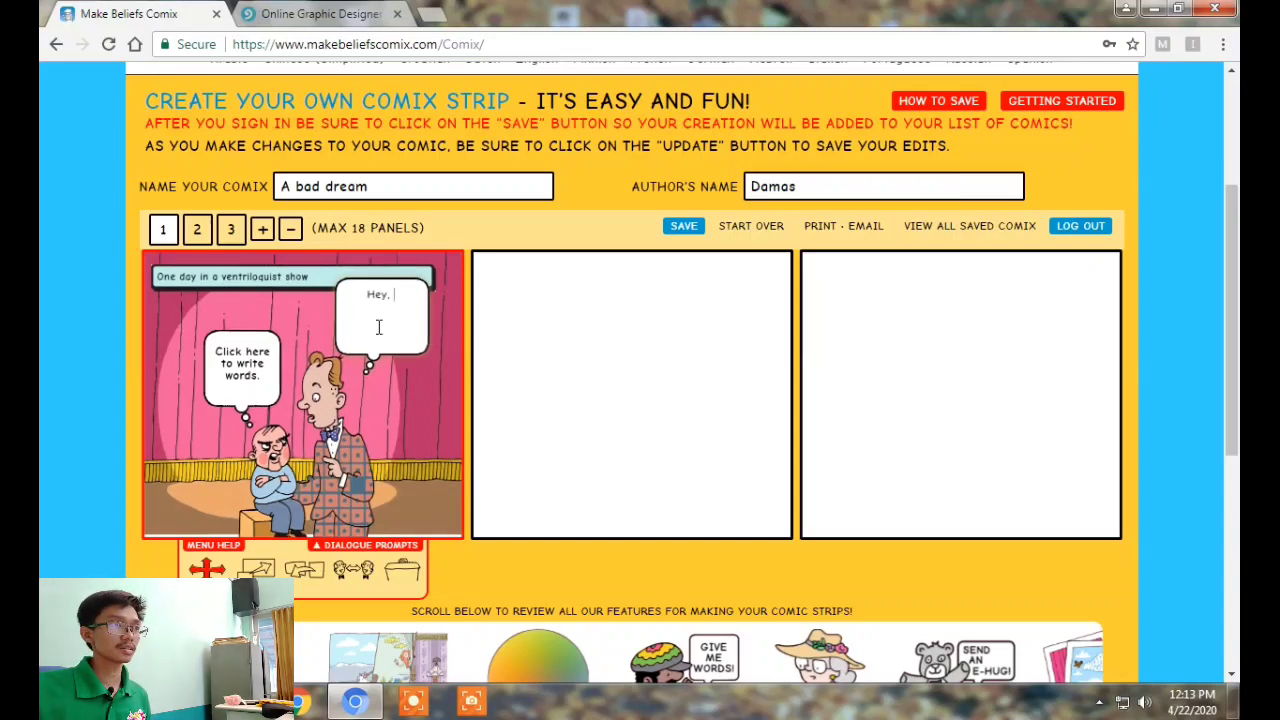
type("Do you want to hear my story?")
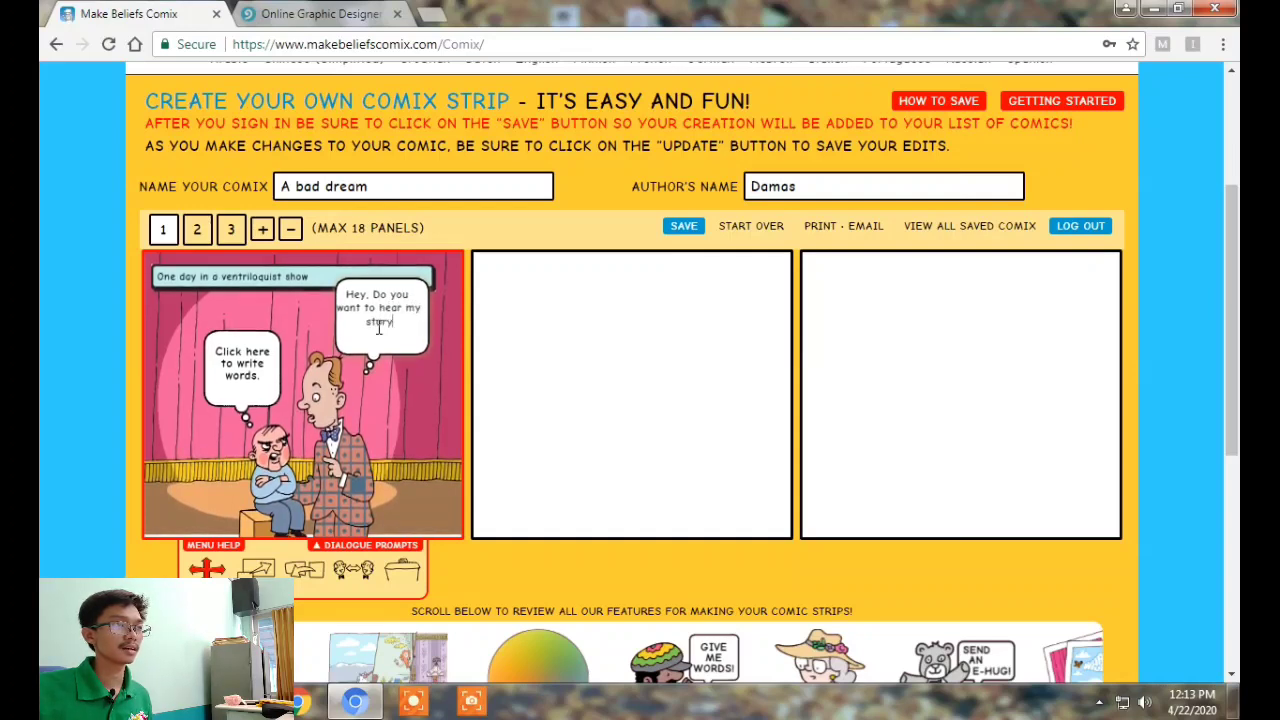
type(" I ha")
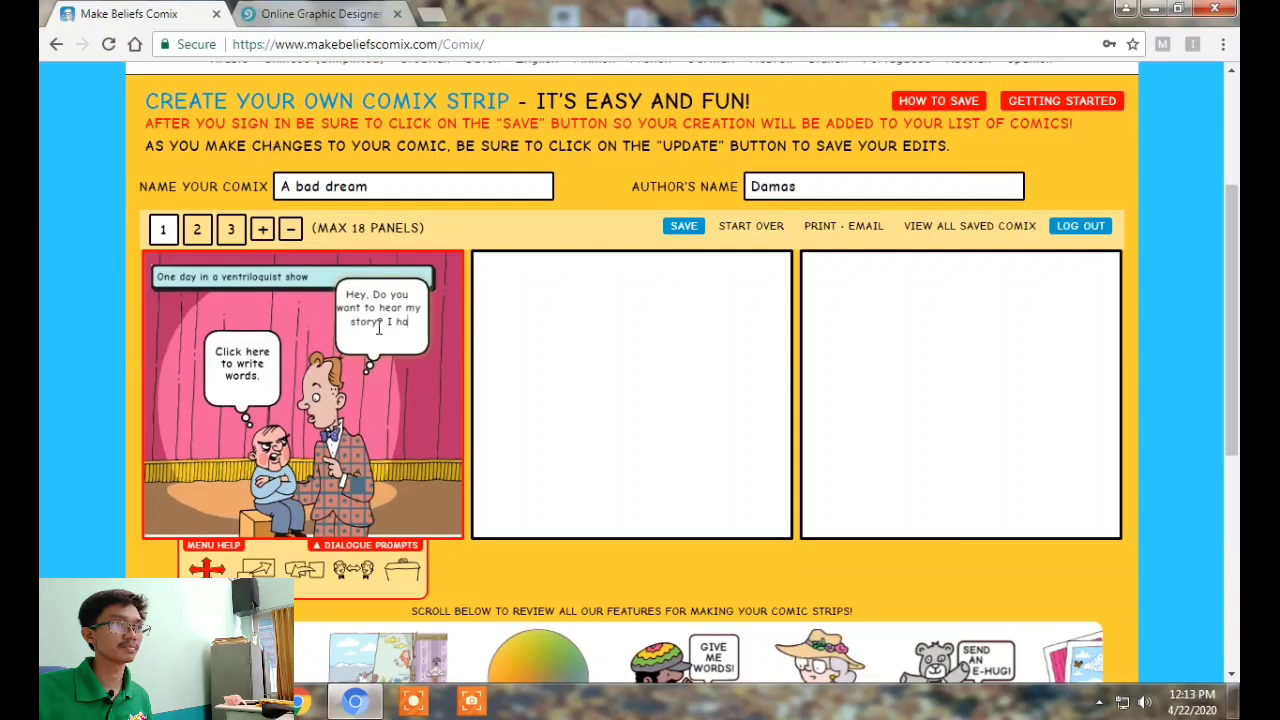
type("d a bad dream last night")
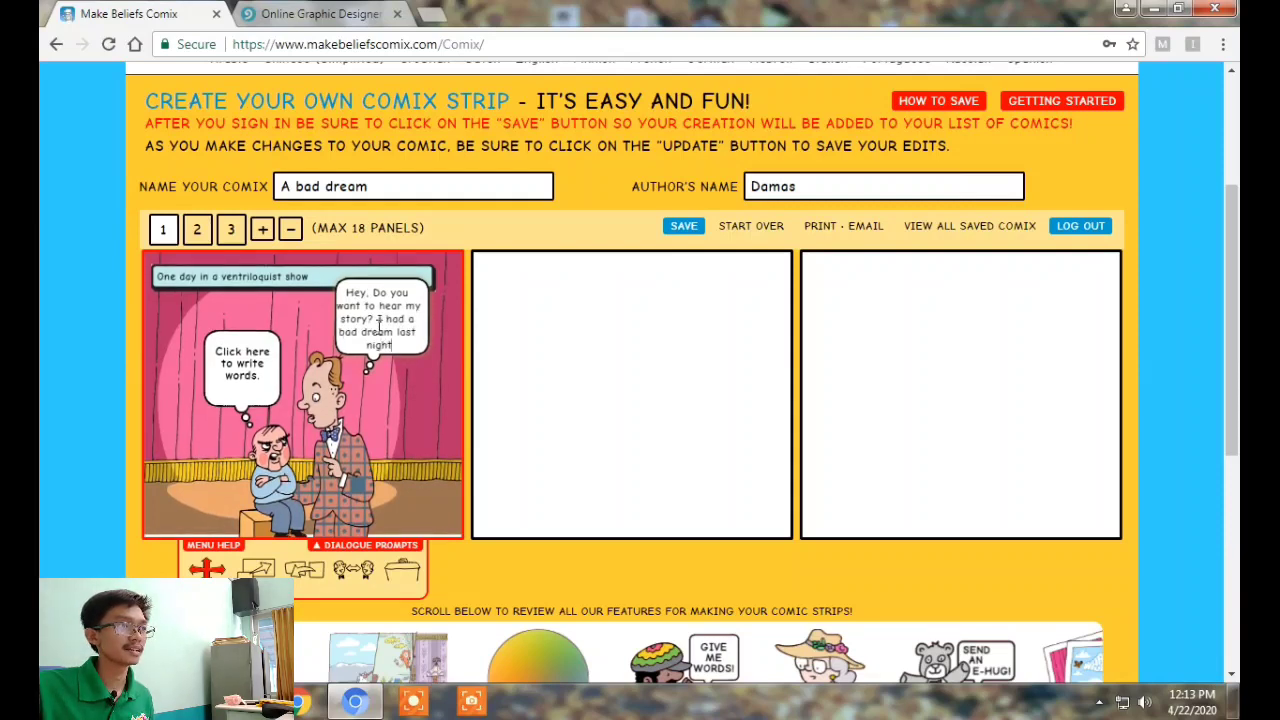
Write "No! I don't want to. Anyway, you're my bad dream" in the dummy's left balloon in panel 1
left_click(246, 382)
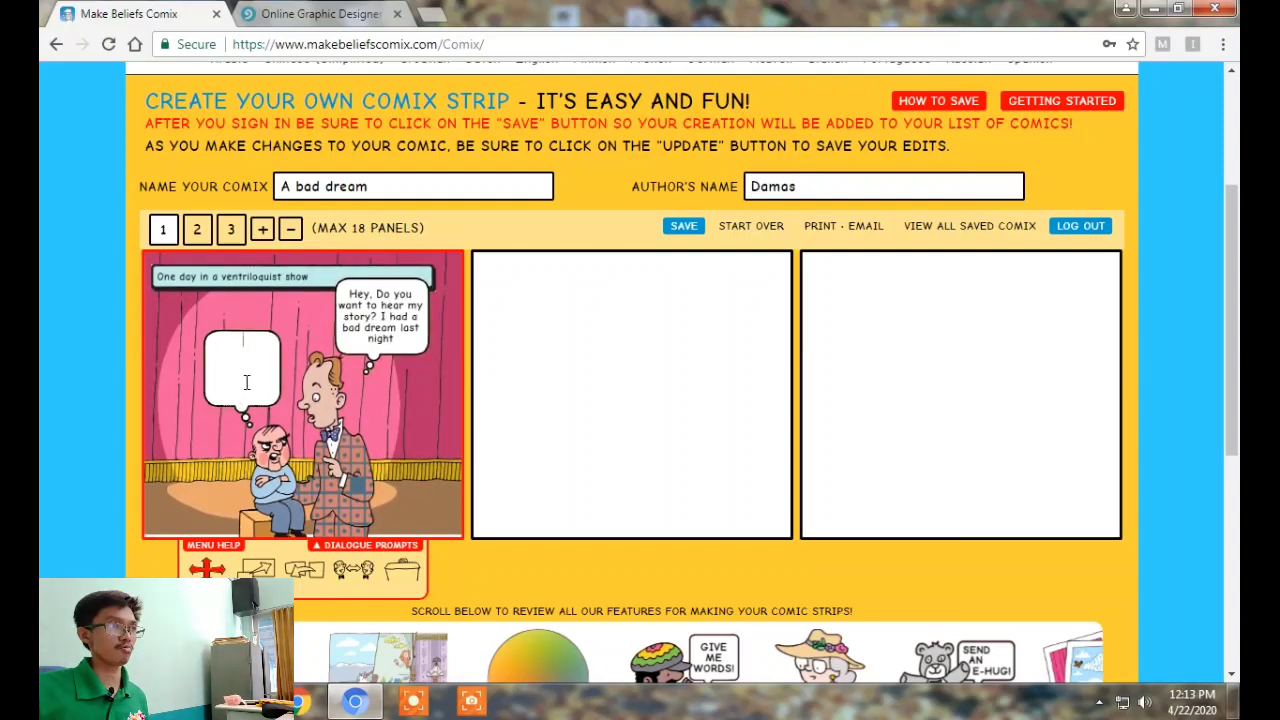
type("NO")
key("BackSpace")
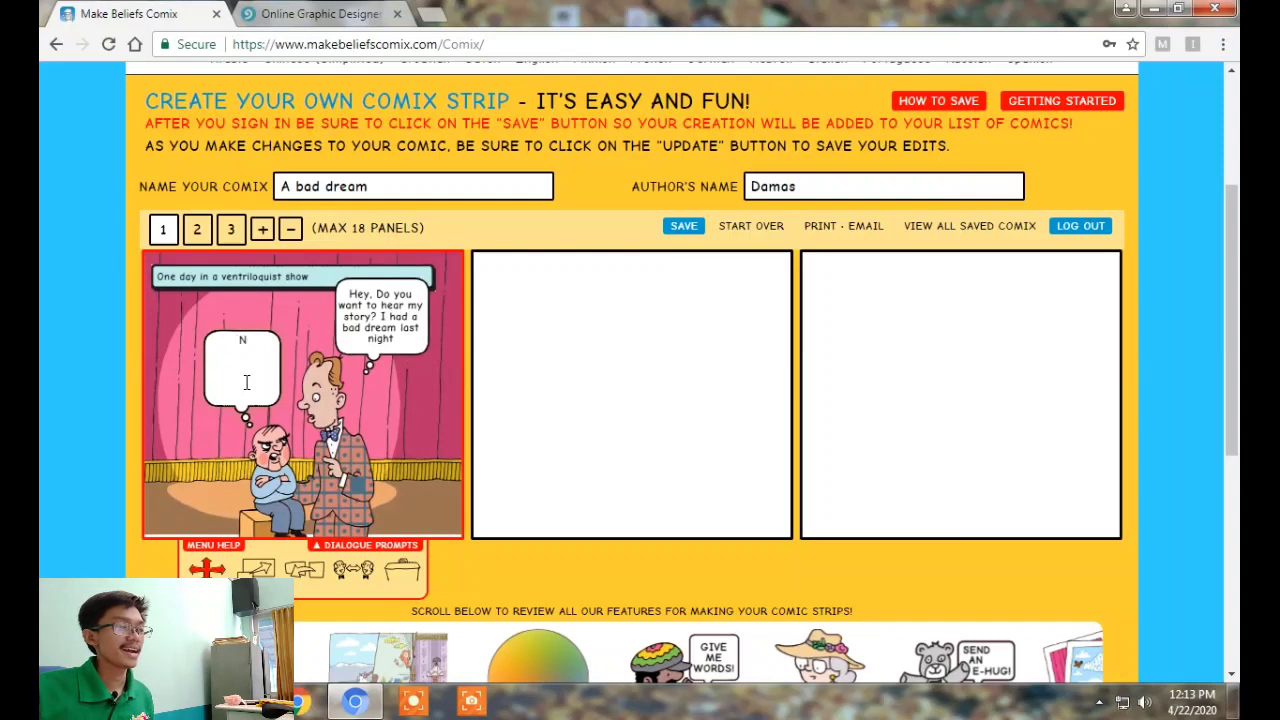
type("o! ")
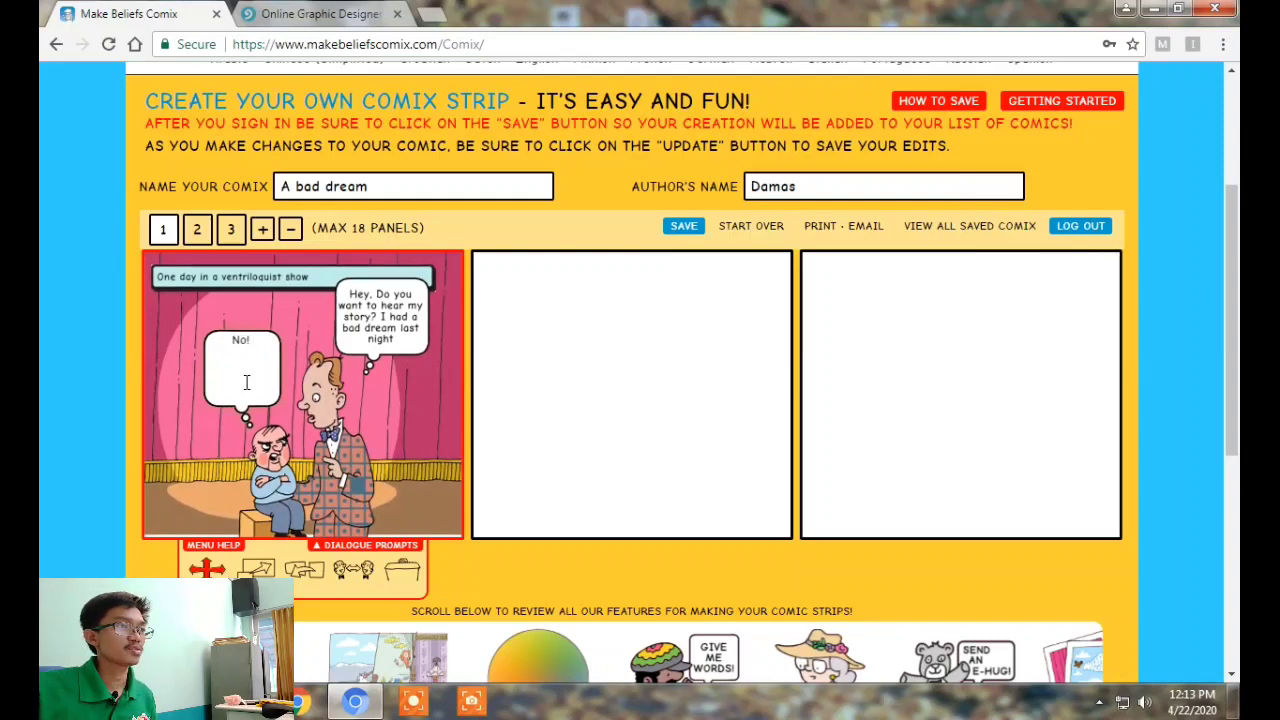
type("I don't wa")
type("nt to. A")
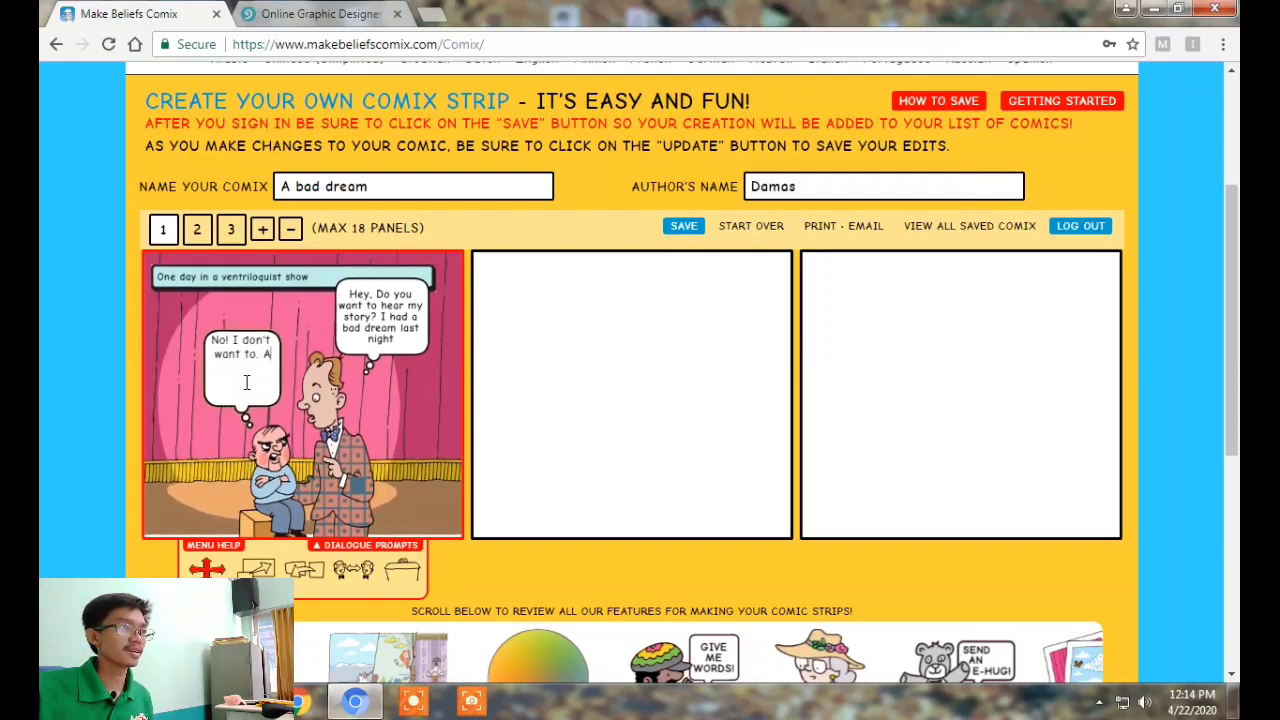
key("BackSpace")
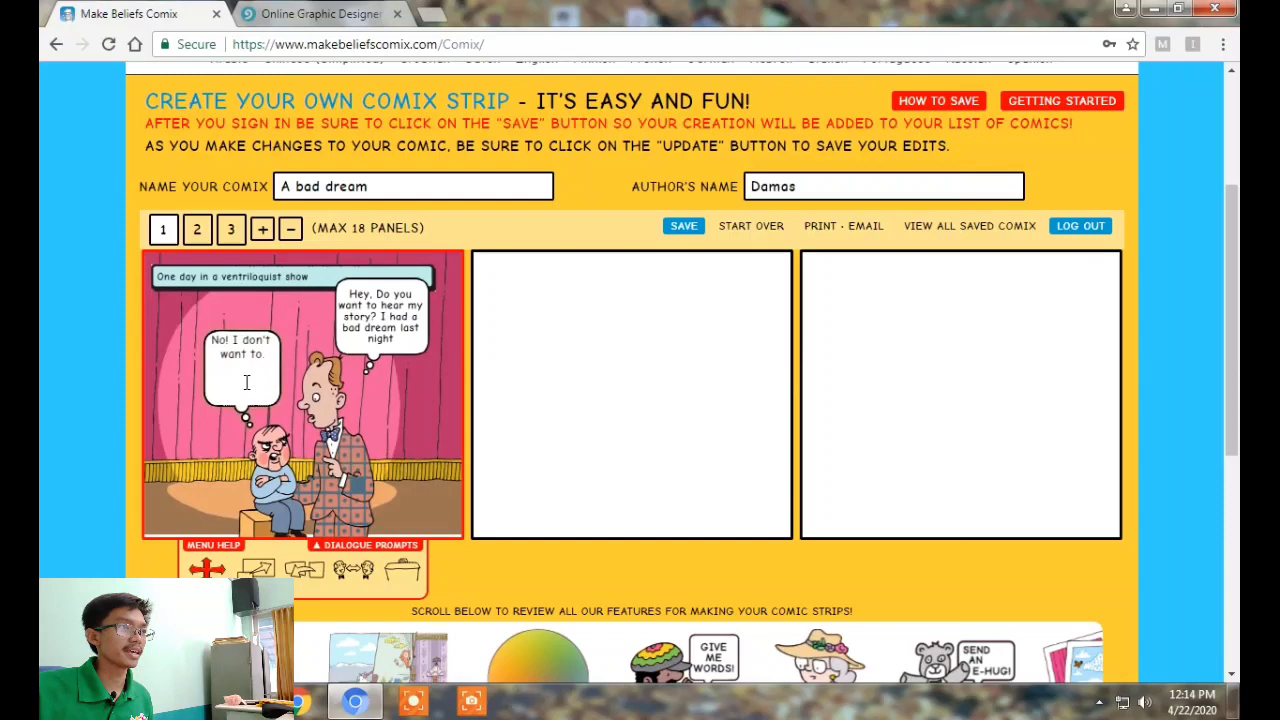
type("Anyway, you're my bad dream")
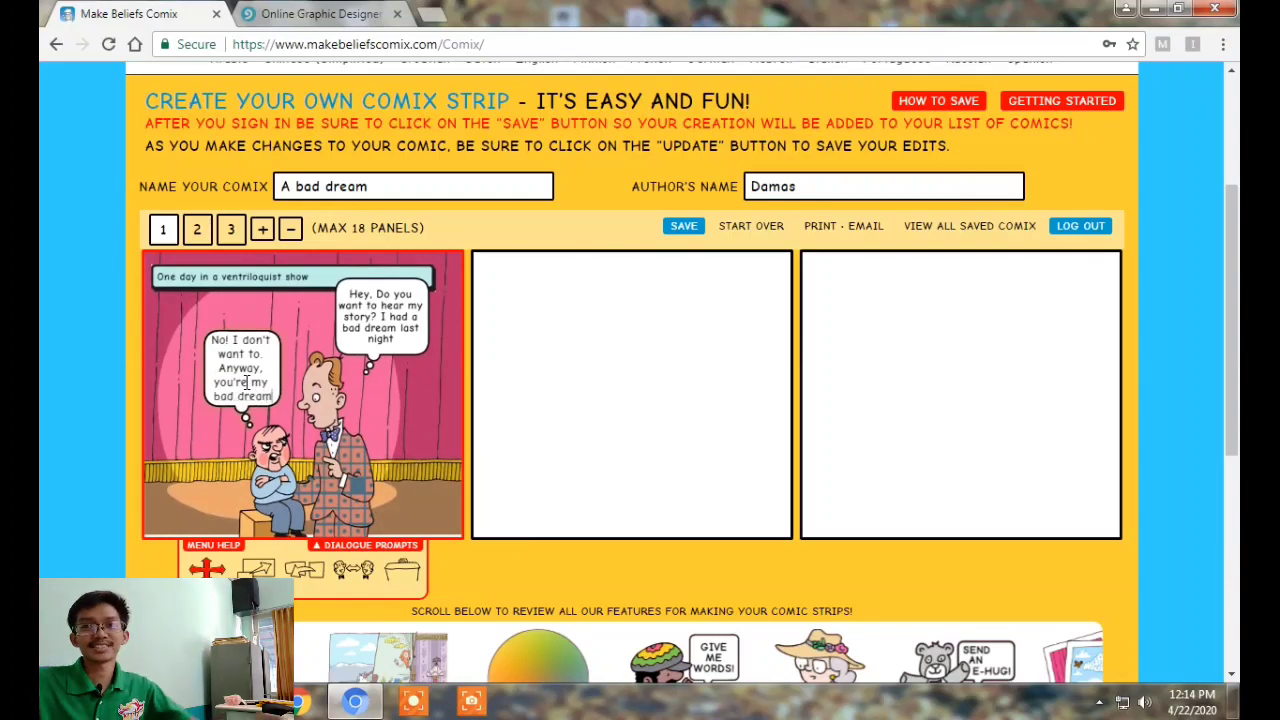
left_click(73, 387)
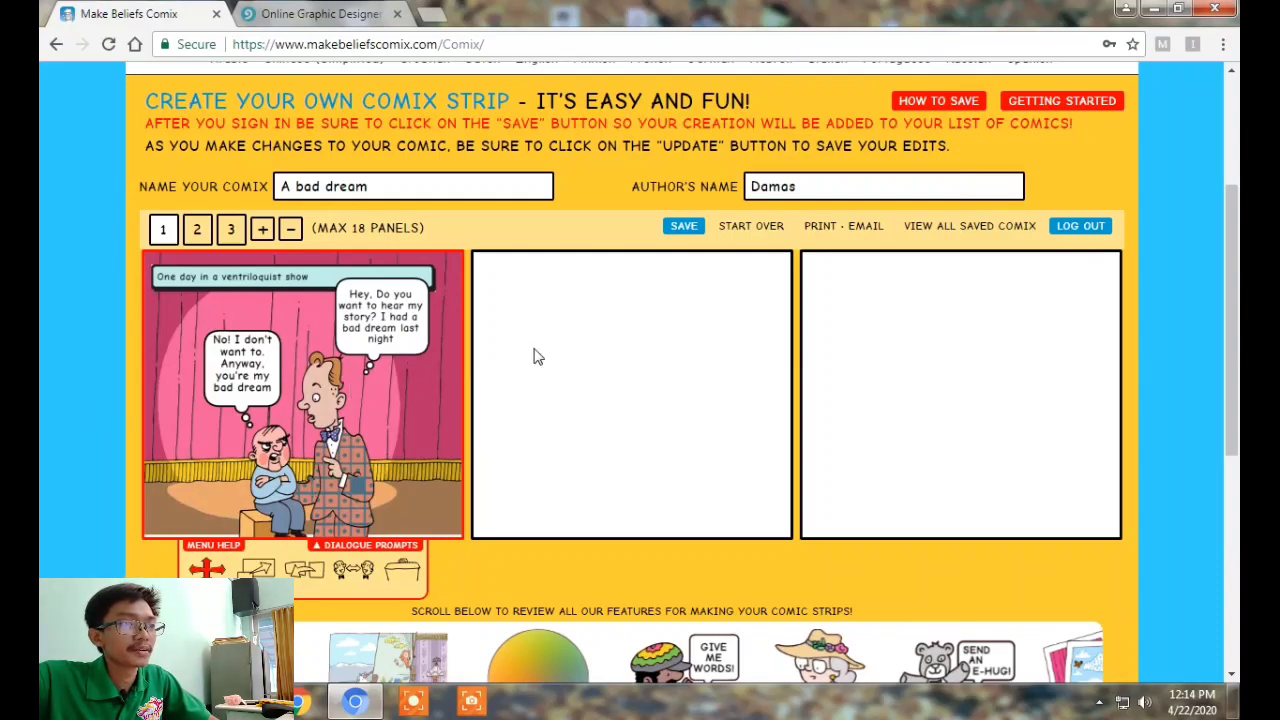
Select panel 2 as the panel to work on
left_click(585, 350)
scroll(586, 351, "down", 2)
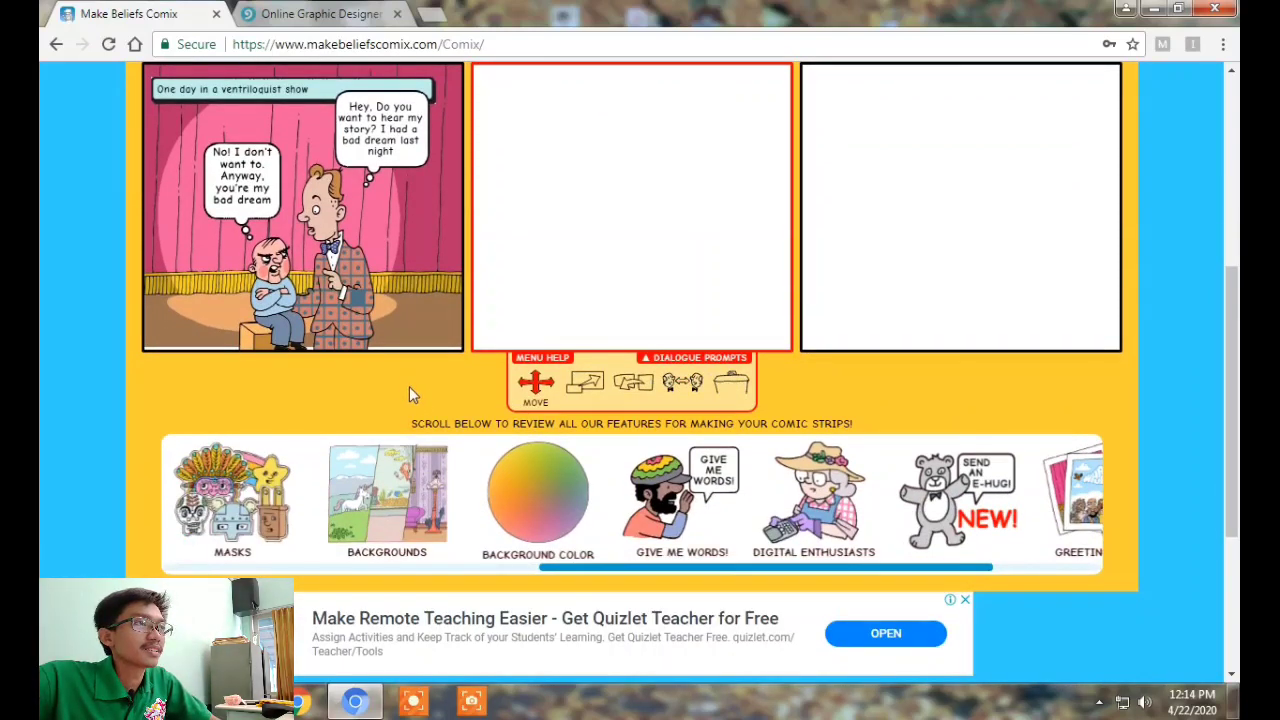
scroll(390, 409, "up", 1)
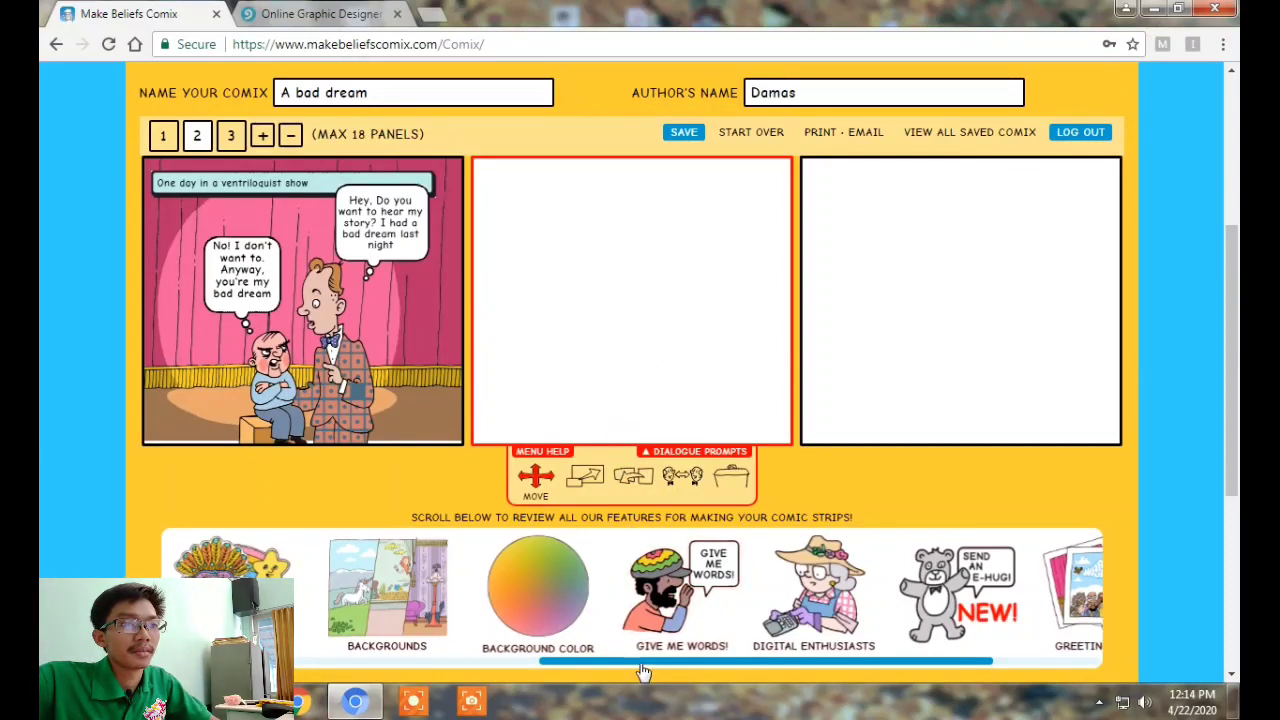
left_click_drag(643, 673, 388, 688)
scroll(79, 534, "down", 2)
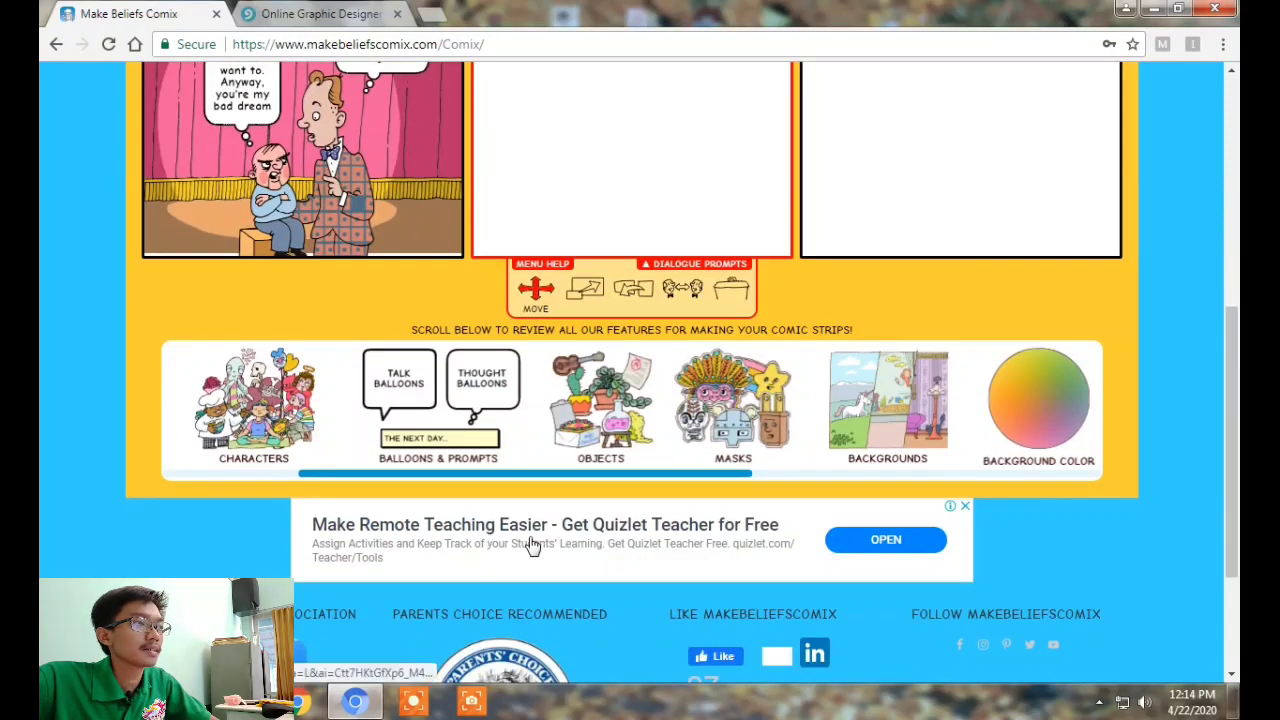
left_click_drag(450, 490, 254, 483)
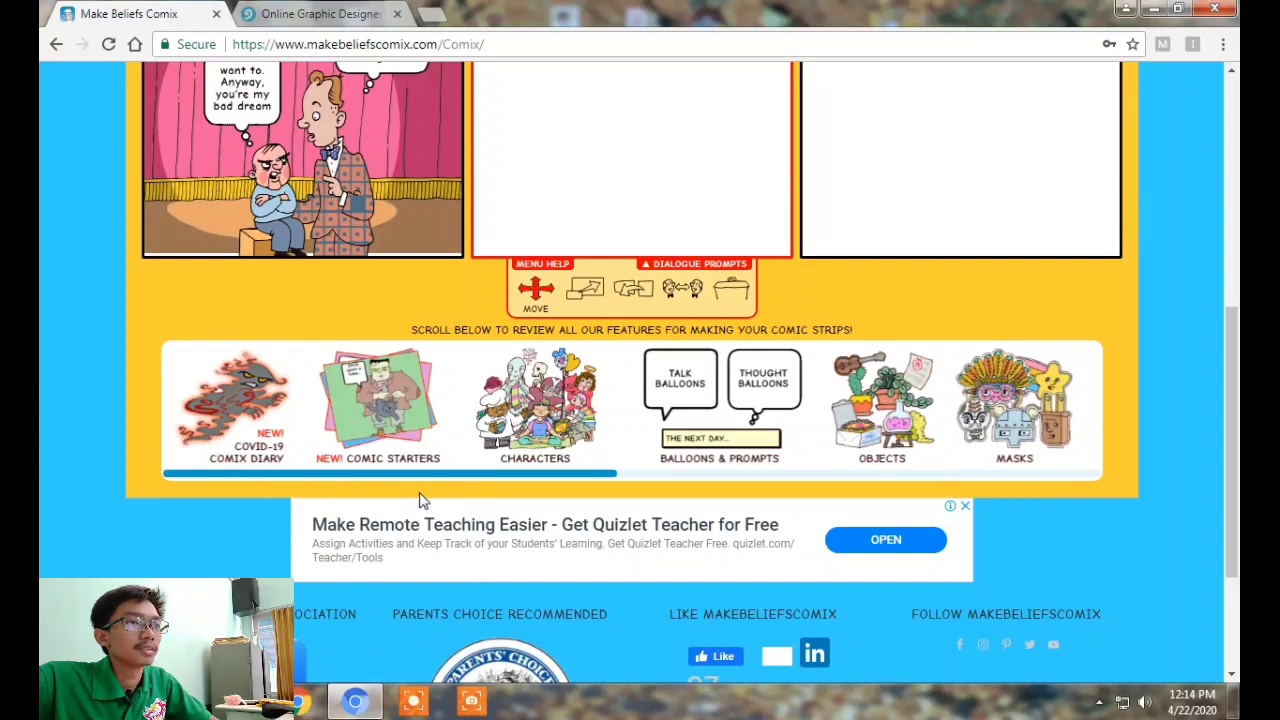
left_click_drag(430, 485, 677, 481)
Fill panel 2 with the pink stage-curtain background used in panel 1
left_click(665, 400)
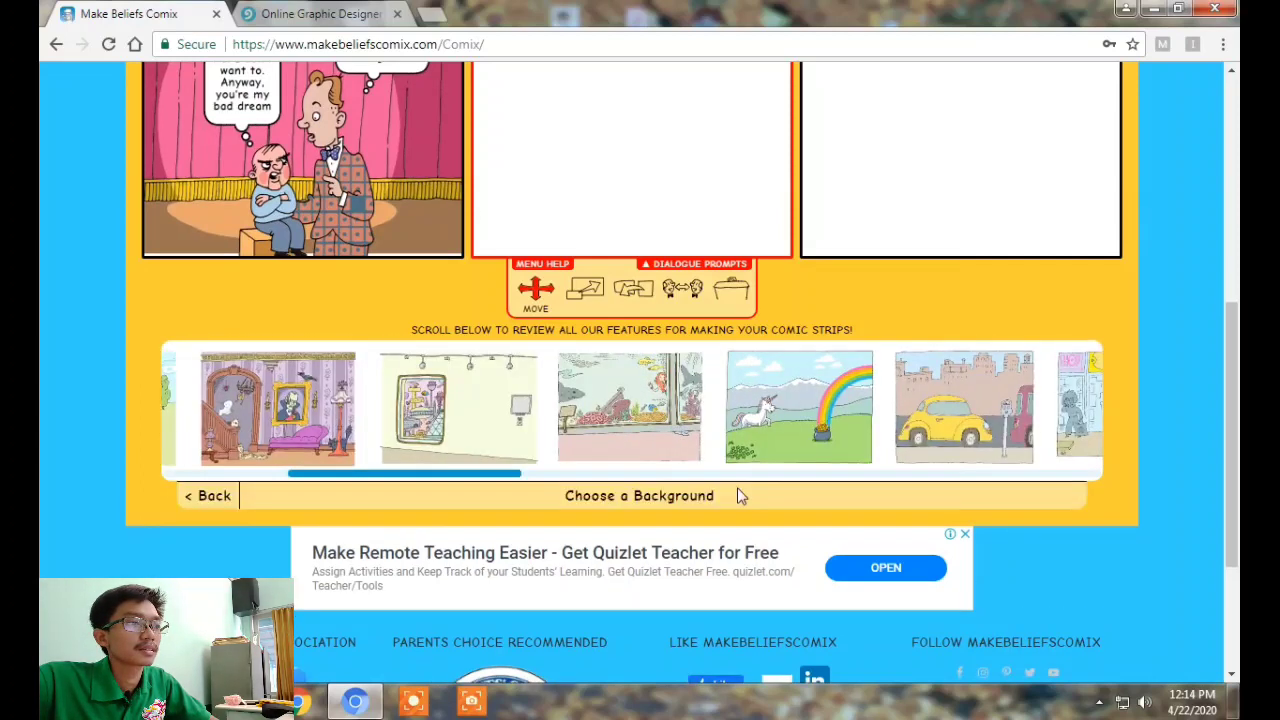
scroll(764, 497, "up", 2)
left_click_drag(464, 665, 334, 676)
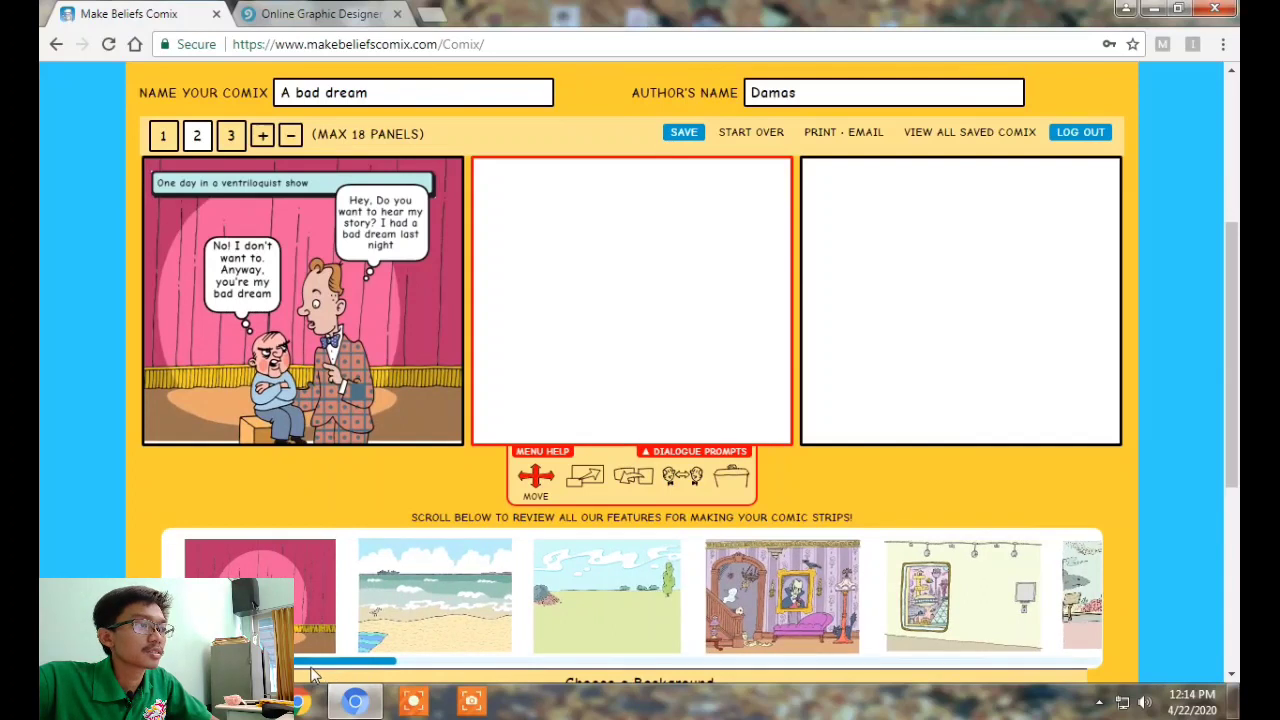
scroll(224, 546, "down", 1)
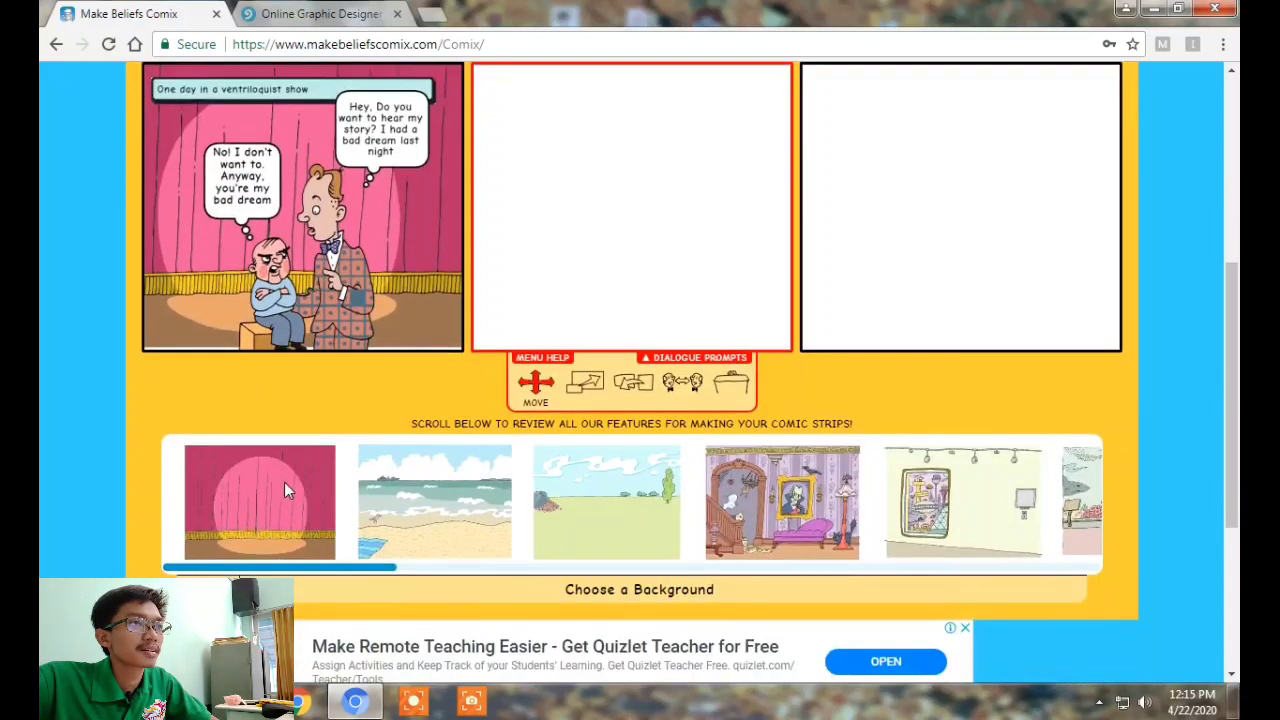
left_click(284, 482)
scroll(738, 410, "up", 1)
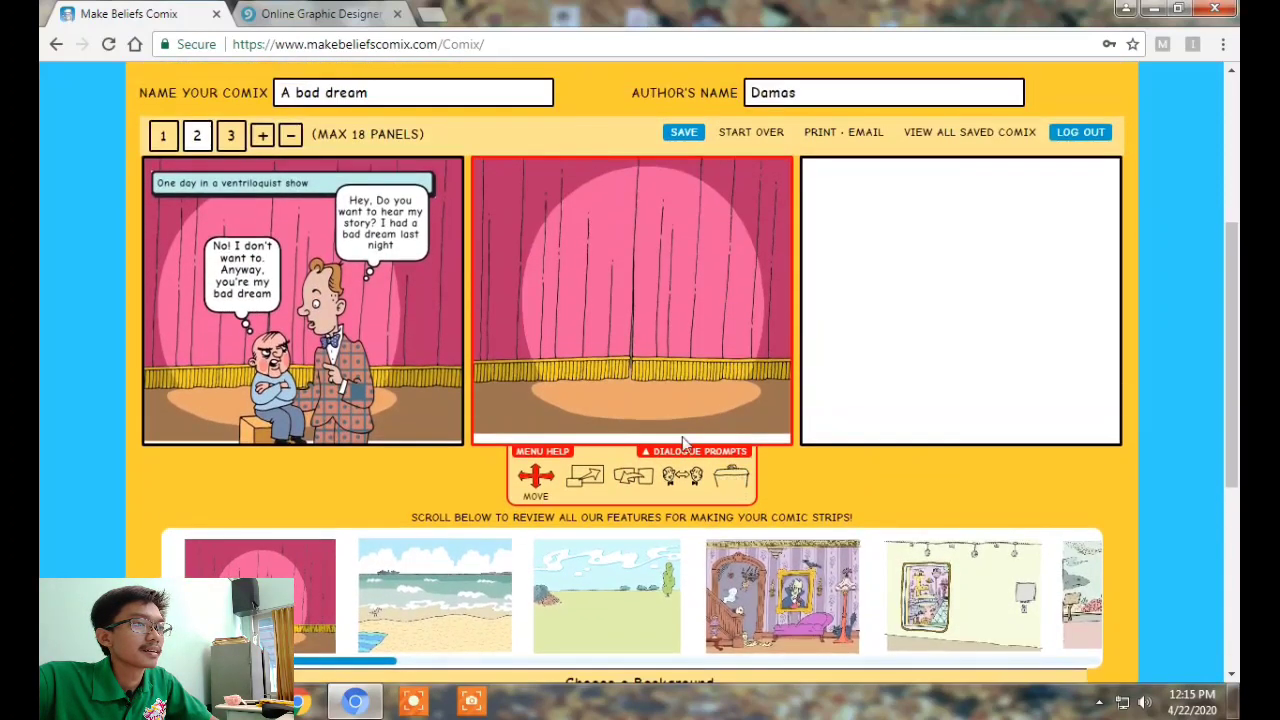
scroll(211, 509, "down", 2)
left_click(211, 500)
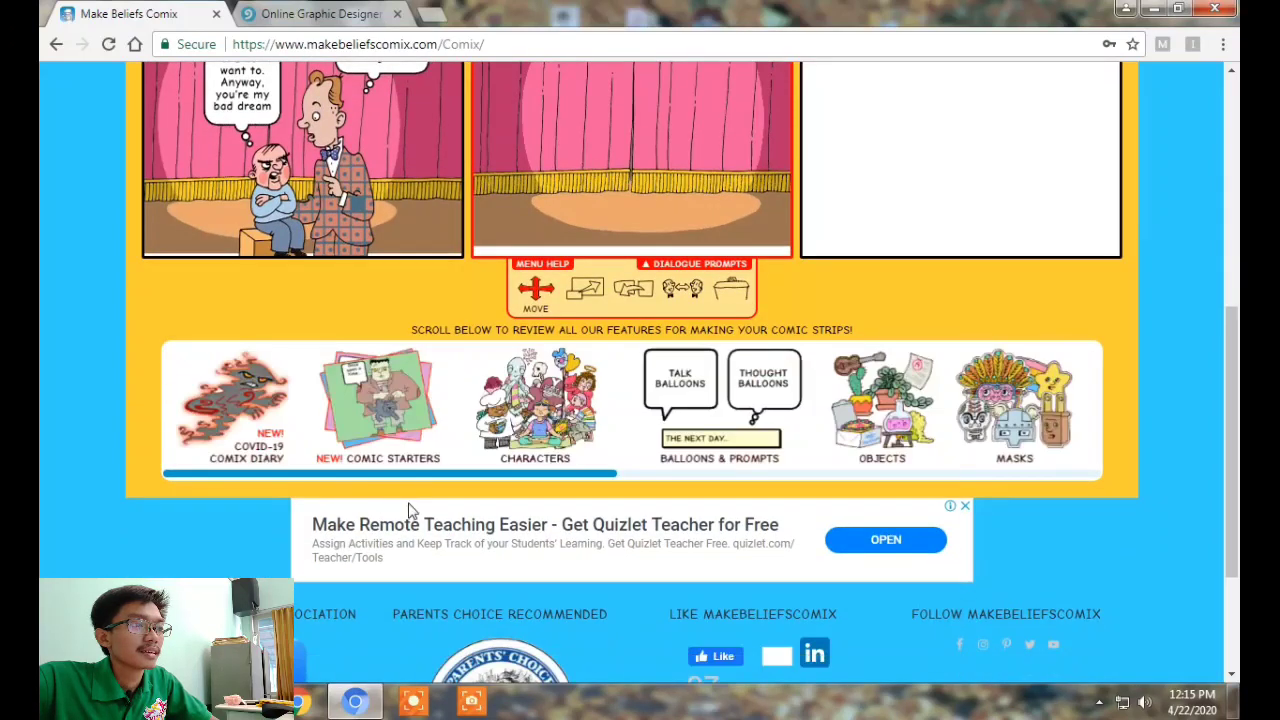
scroll(408, 510, "up", 2)
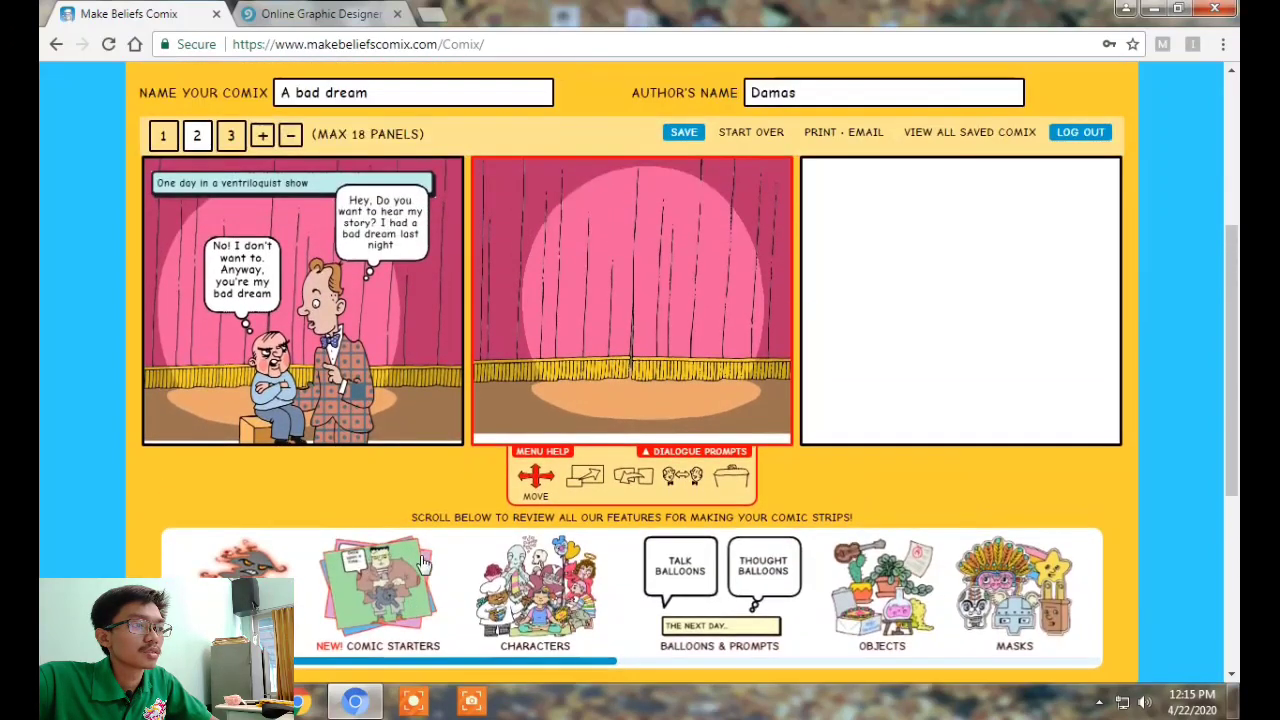
Place the ventriloquist beside his seated bald dummy on panel 2's pink stage
left_click(524, 594)
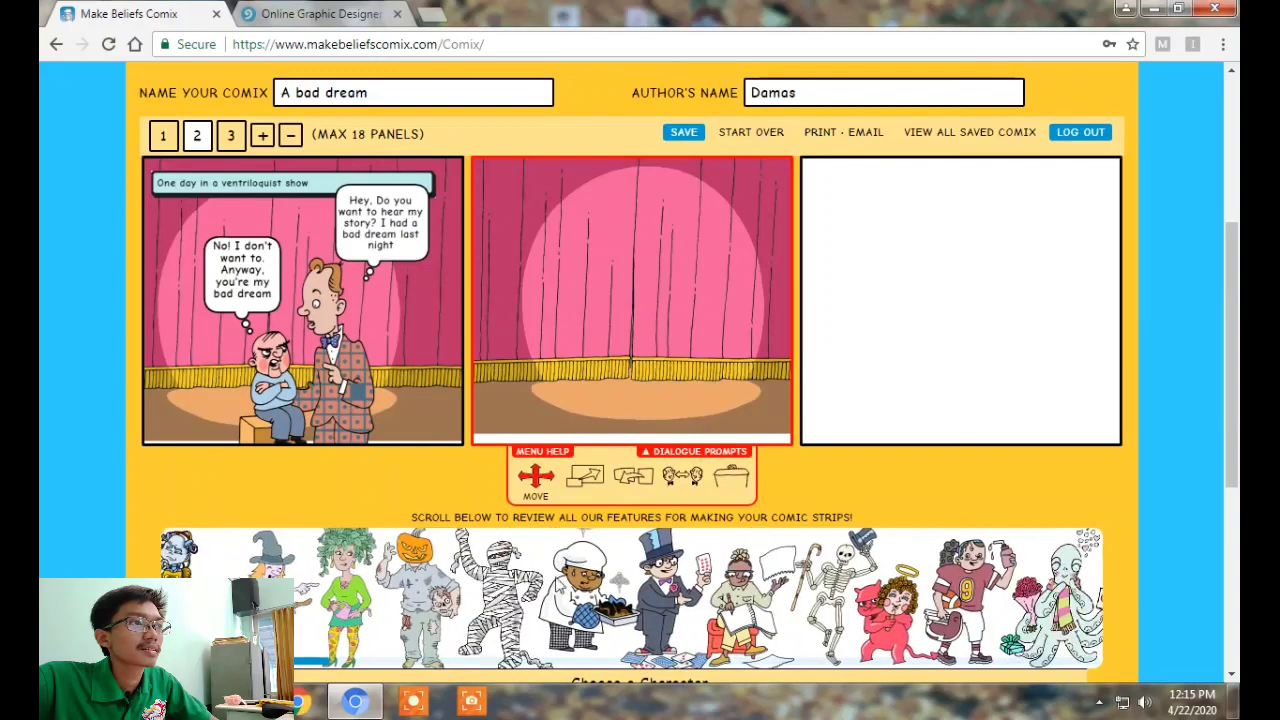
scroll(1066, 411, "down", 1)
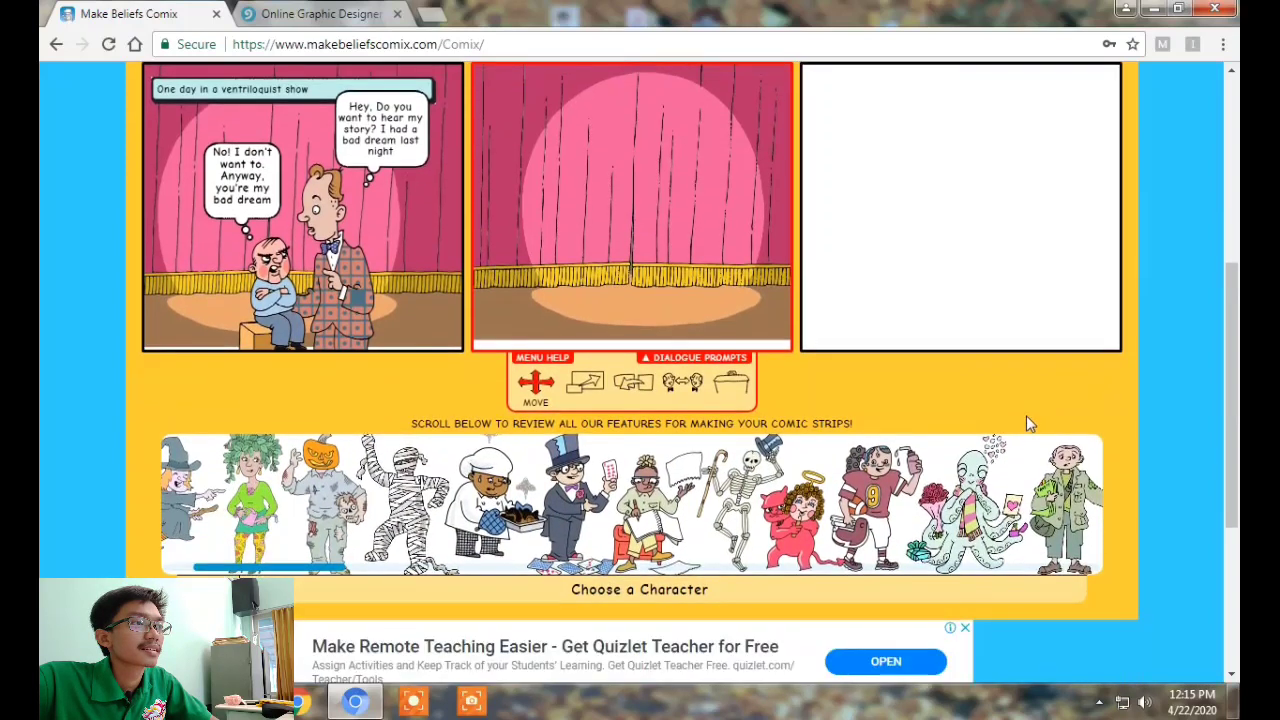
left_click_drag(333, 570, 553, 577)
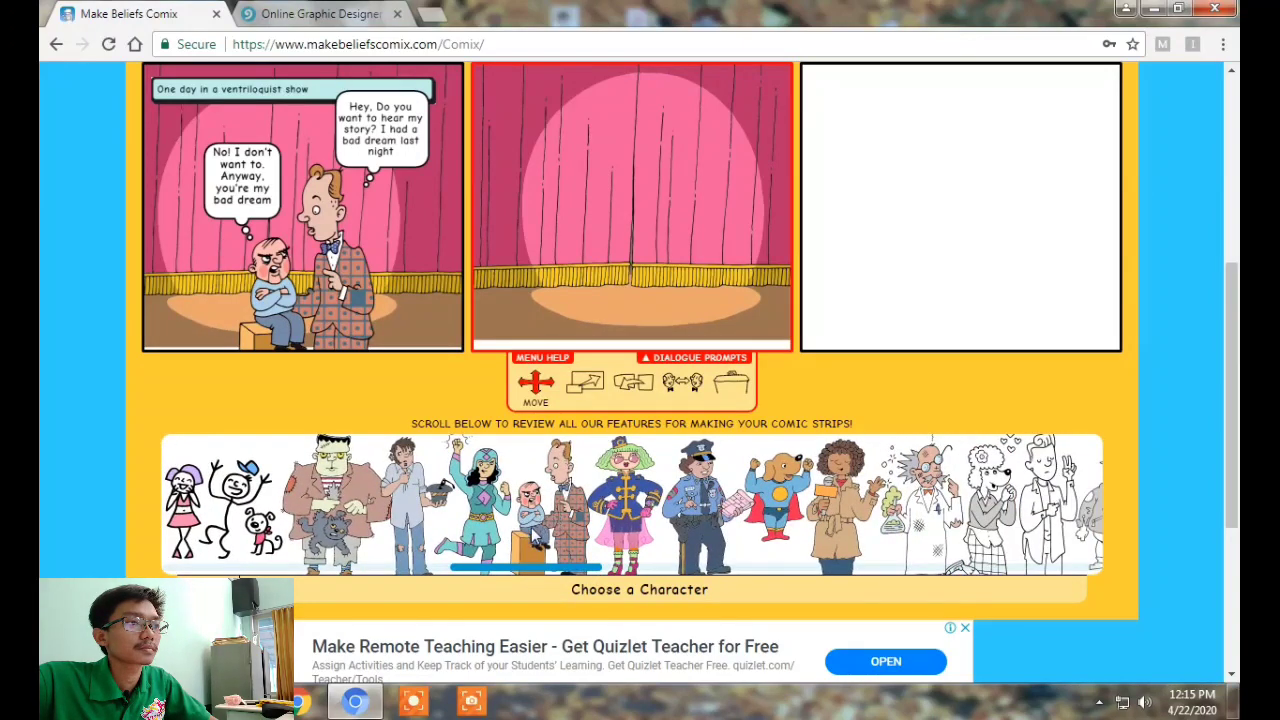
left_click(537, 540)
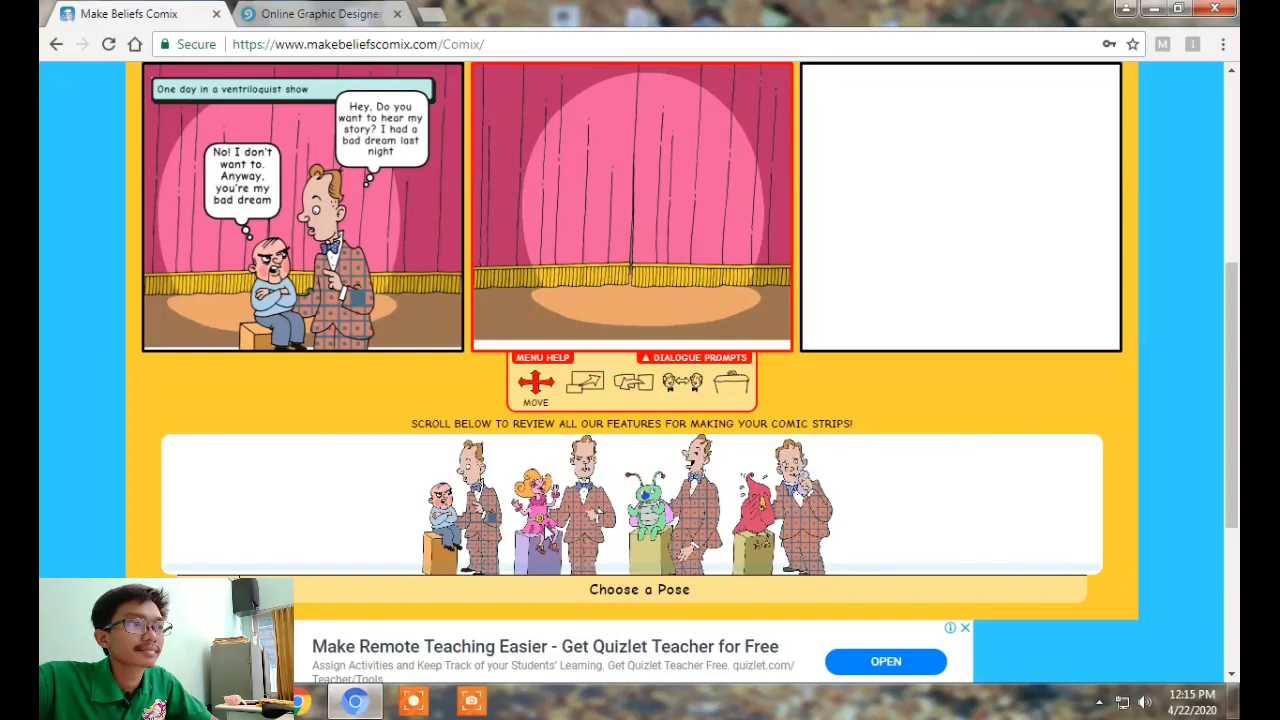
left_click(445, 510)
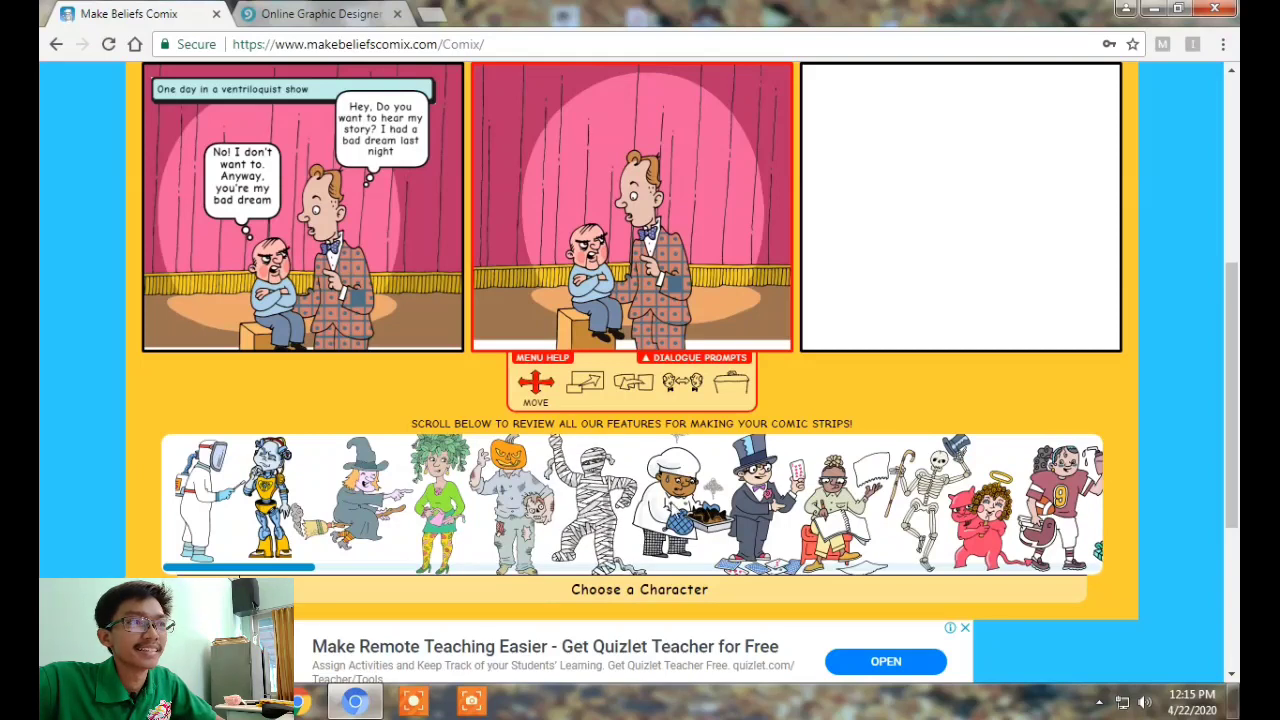
Add the skeleton tipping its top hat to panel 2, positioned behind the ventriloquist and dummy
left_click(918, 502)
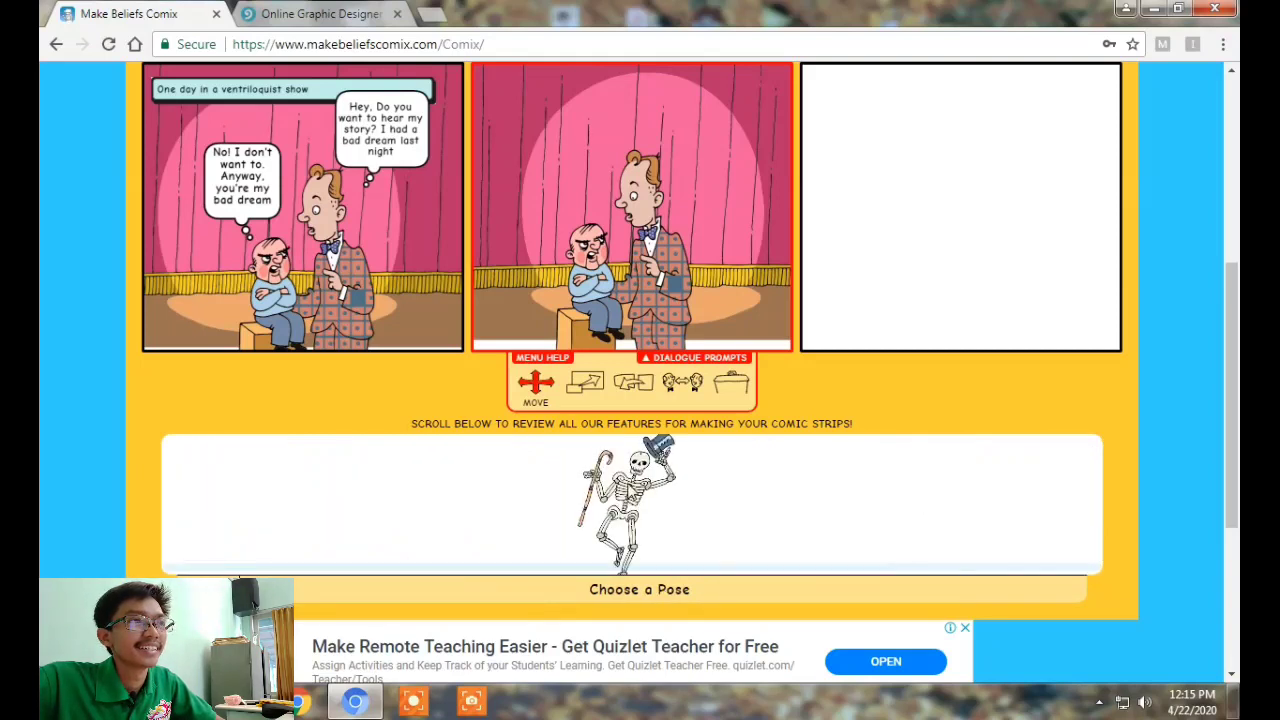
left_click(632, 488)
left_click_drag(645, 230, 550, 234)
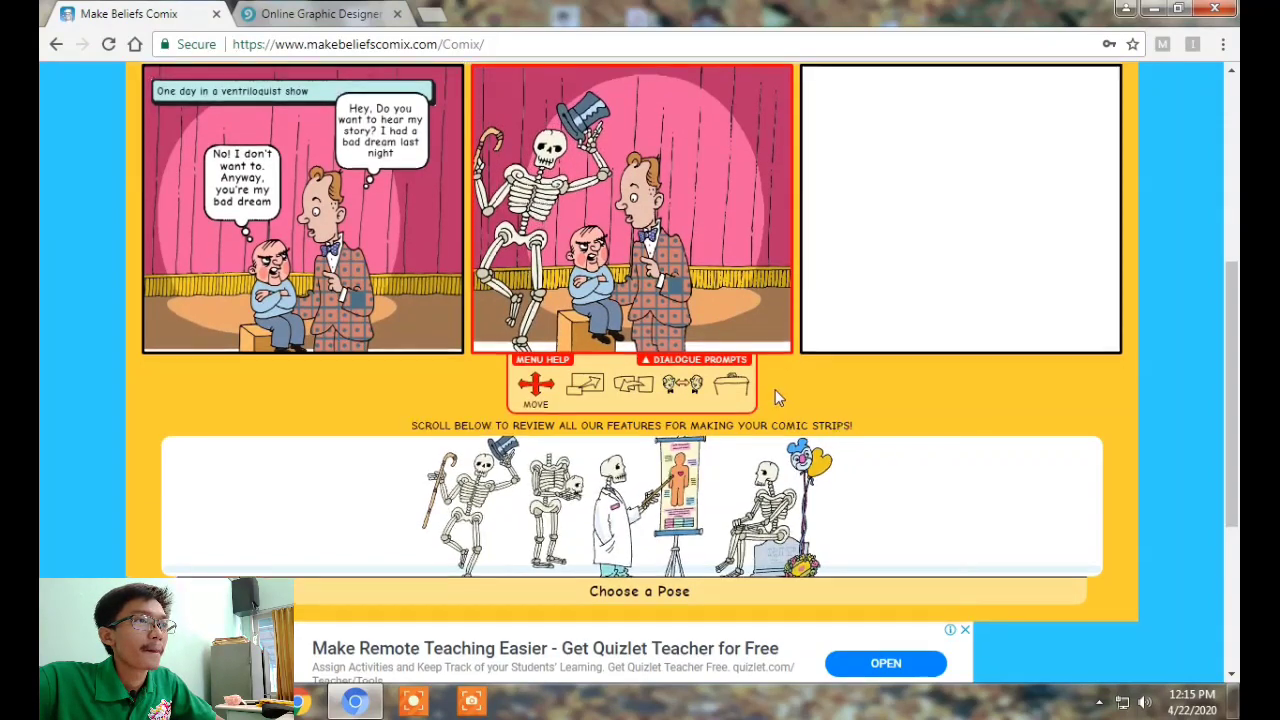
scroll(775, 389, "up", 3)
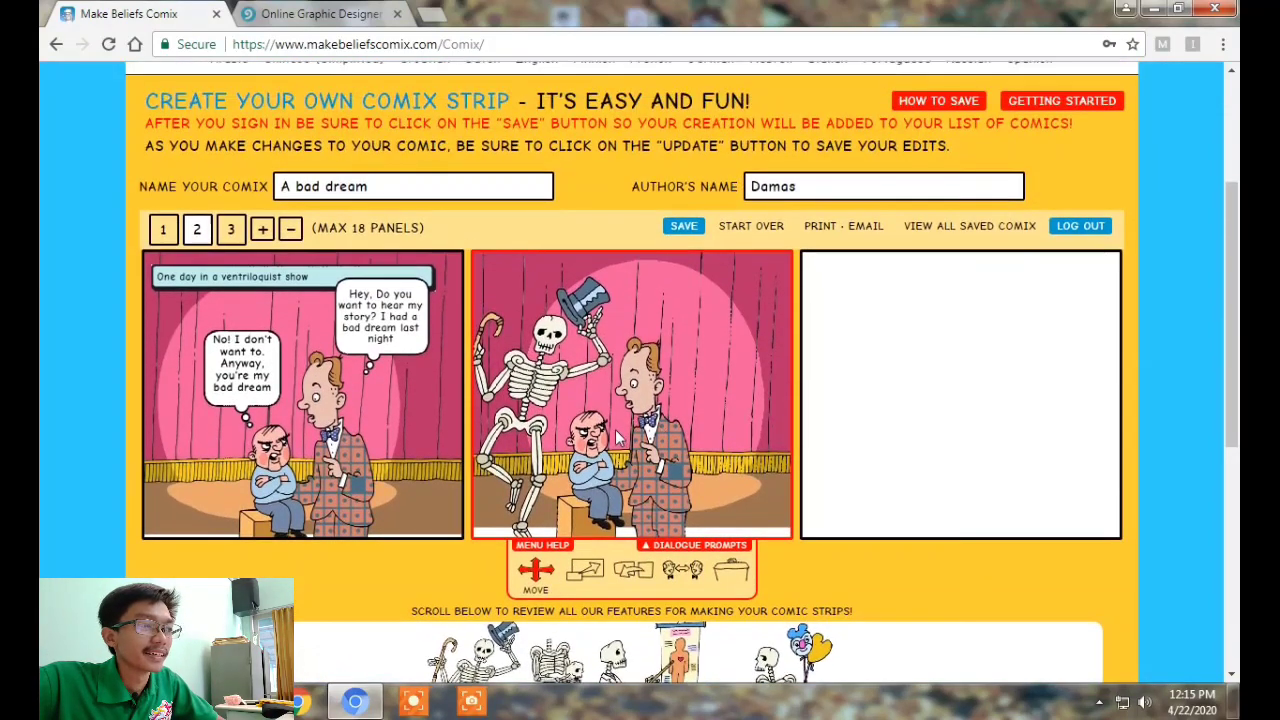
left_click(585, 570)
scroll(585, 570, "down", 2)
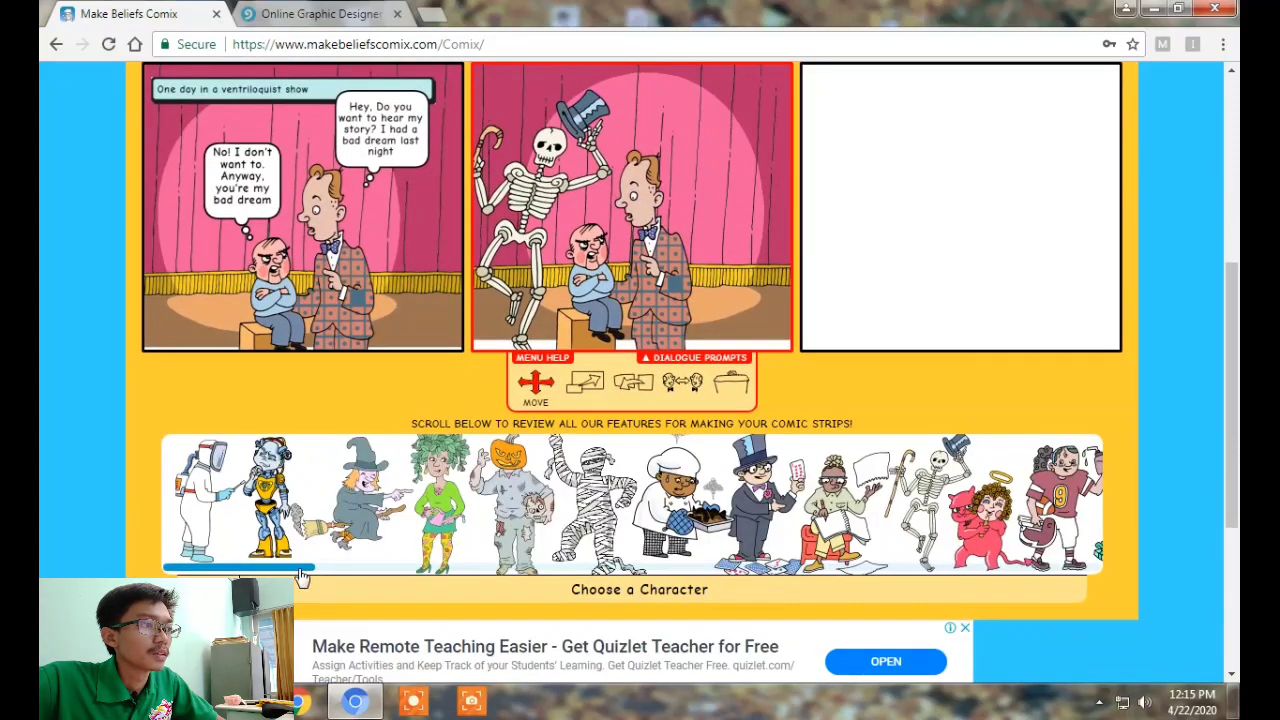
Add the caption "And then ..." to panel 2, plus a large blank speech balloon
left_click(302, 579)
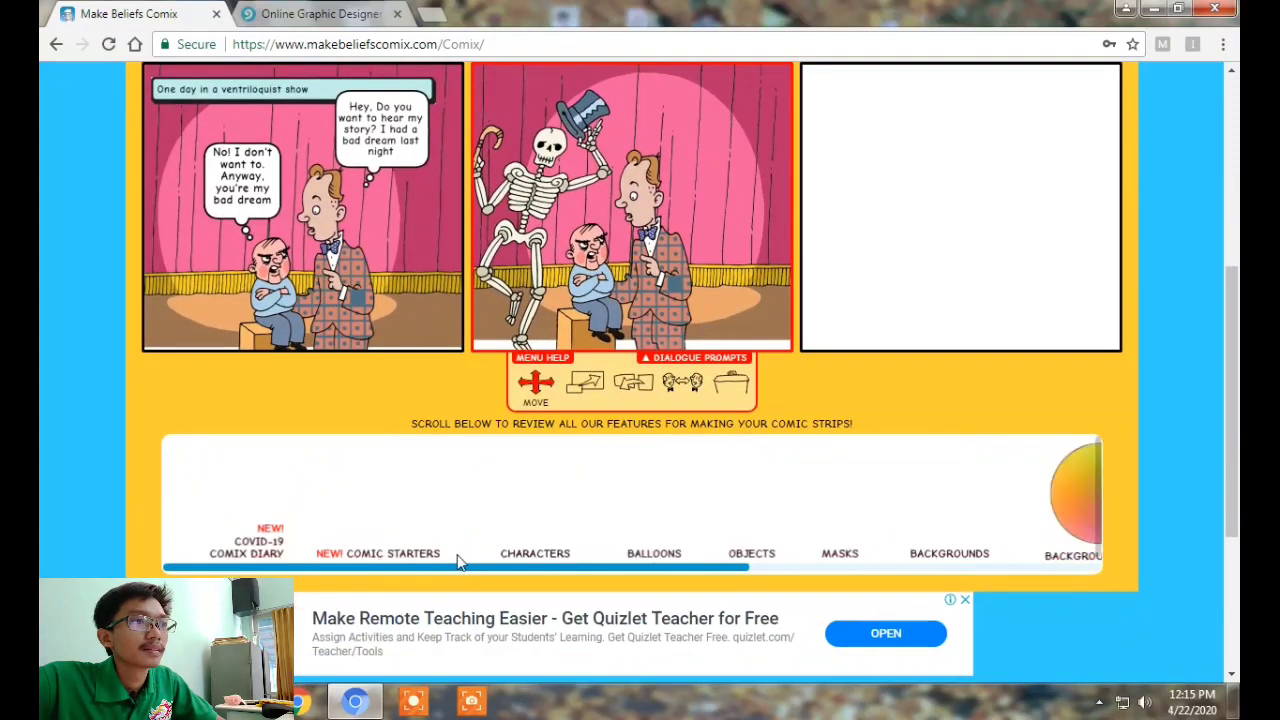
left_click(686, 492)
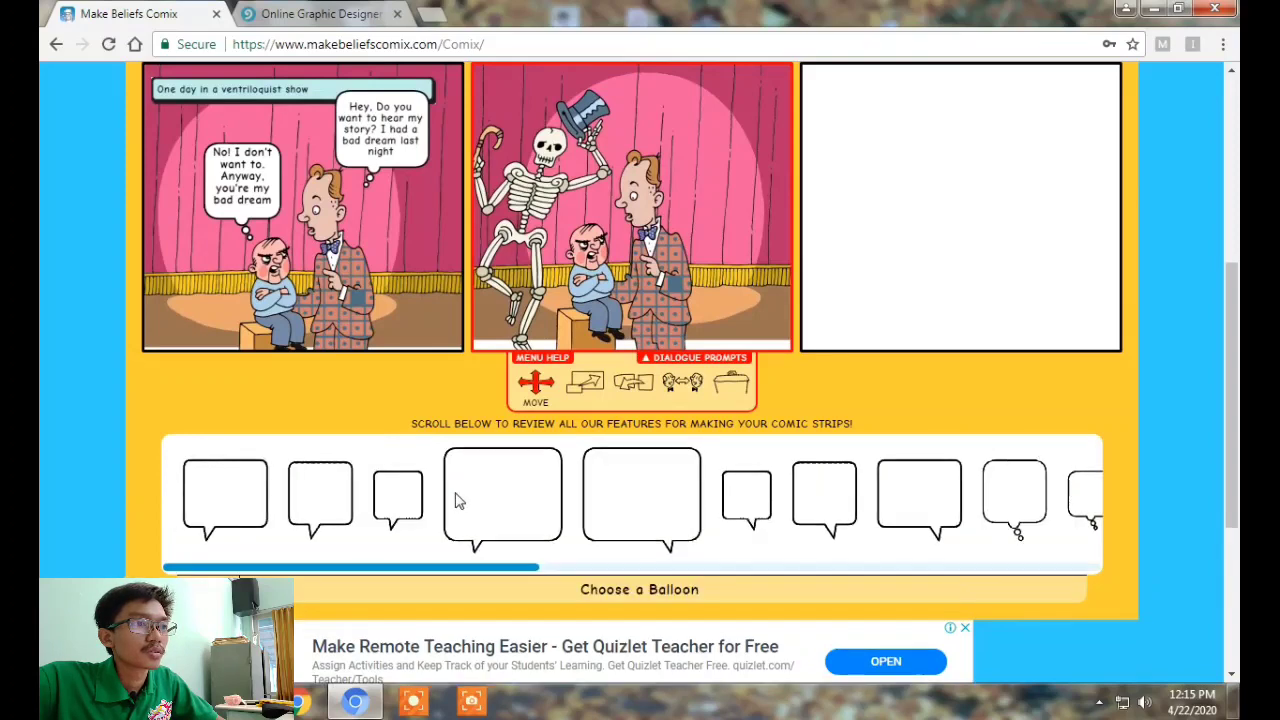
left_click_drag(486, 578, 862, 570)
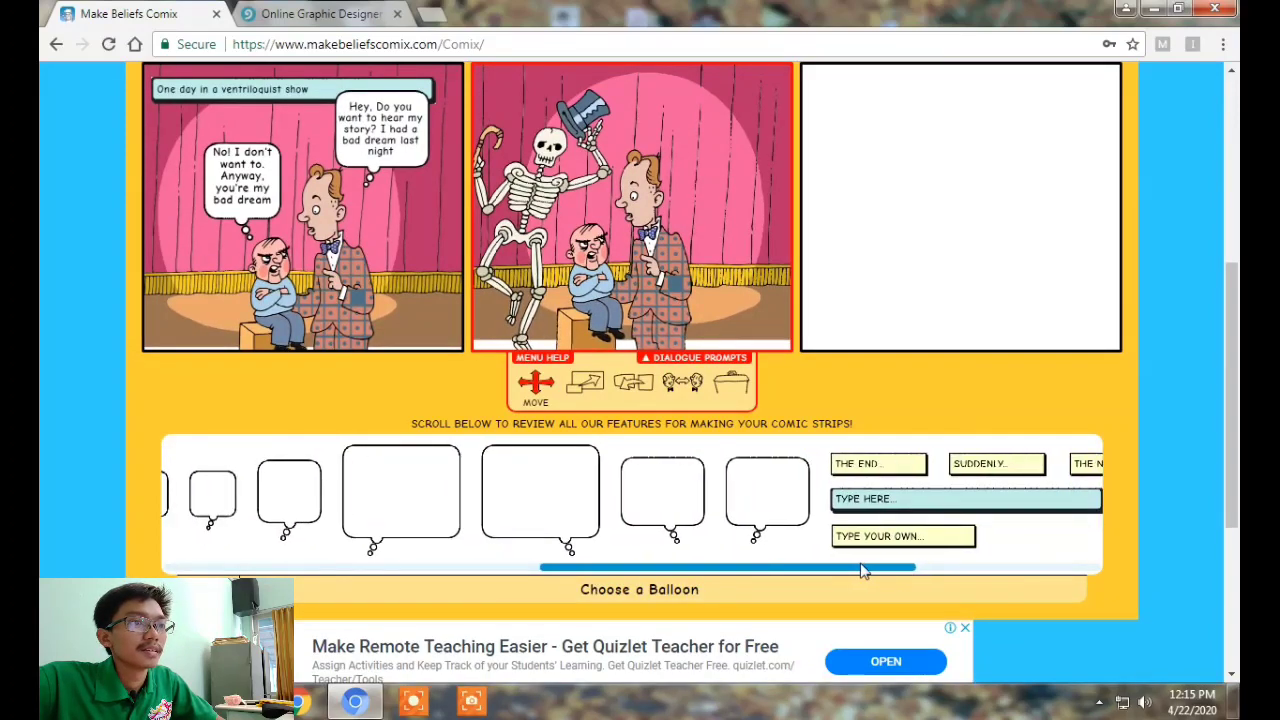
scroll(862, 570, "up", 3)
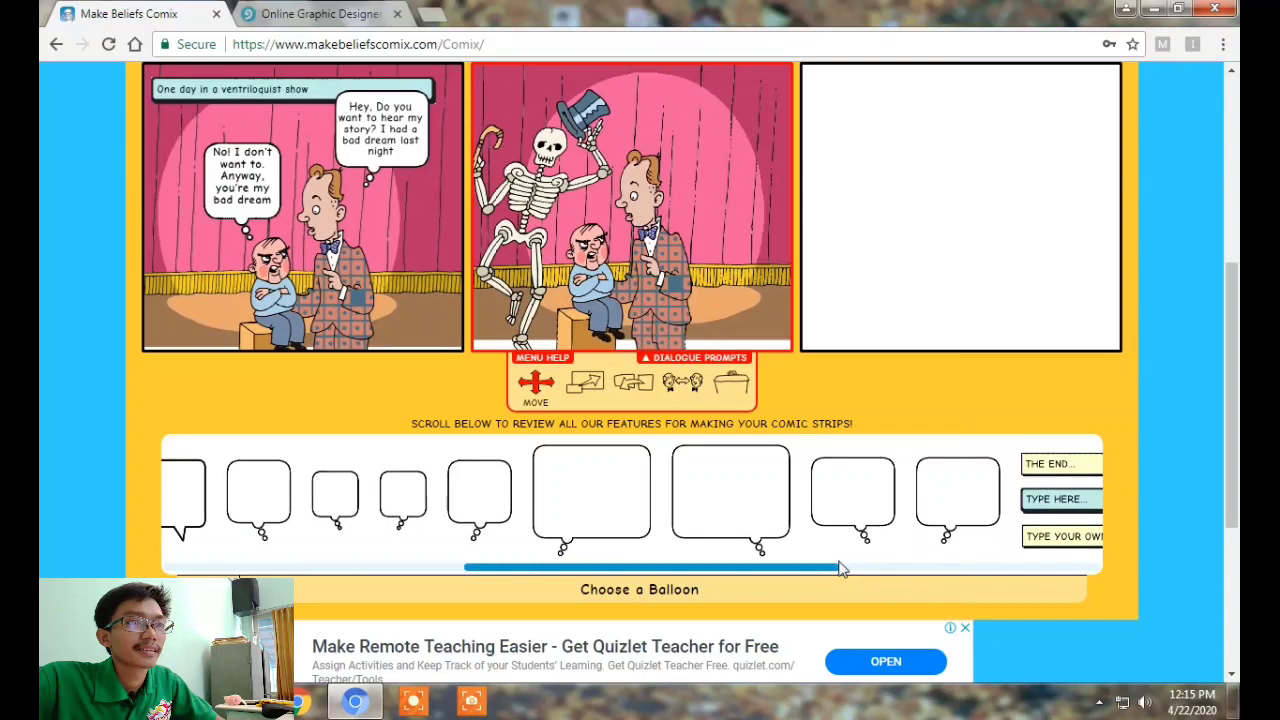
scroll(870, 578, "down", 2)
scroll(1132, 517, "up", 1)
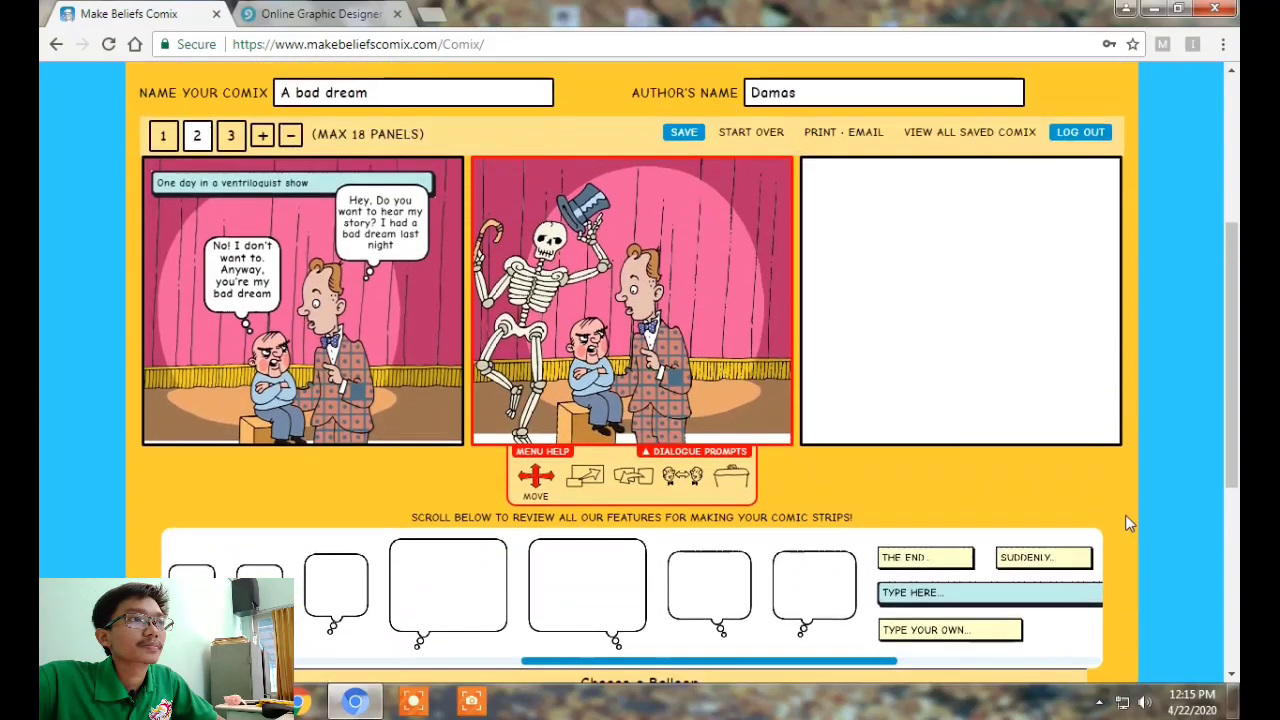
left_click(912, 595)
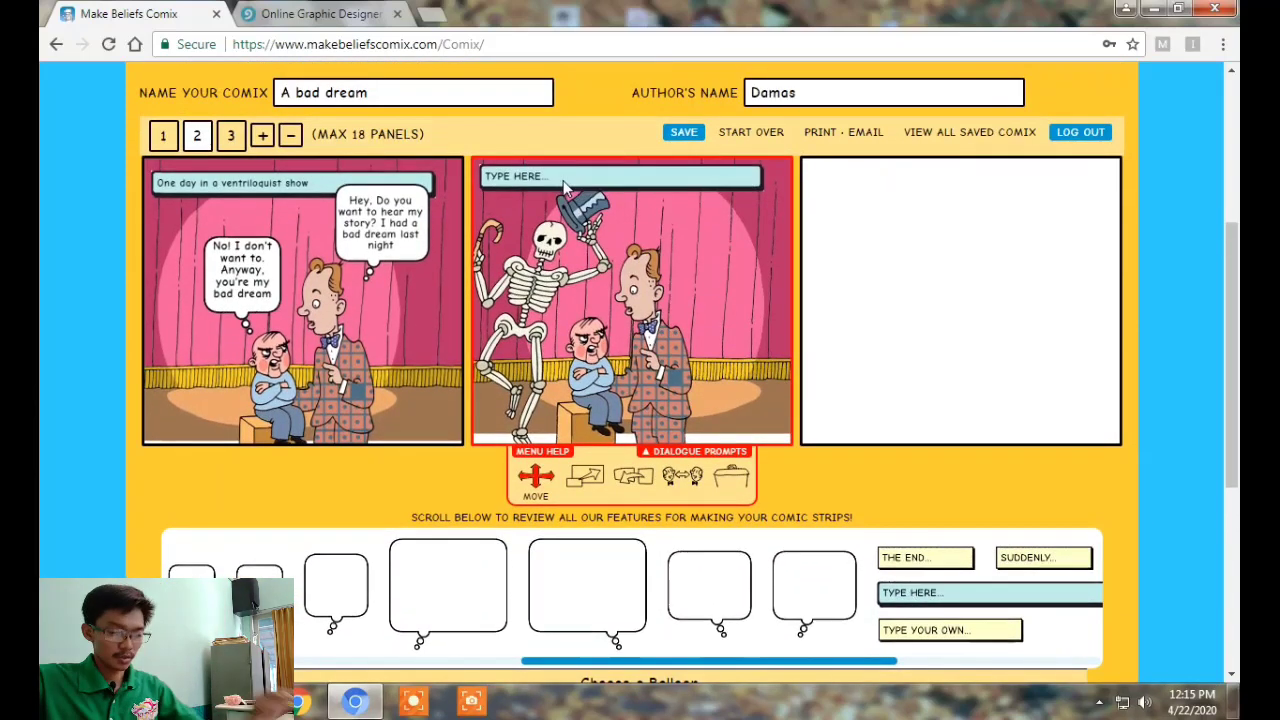
left_click(530, 178)
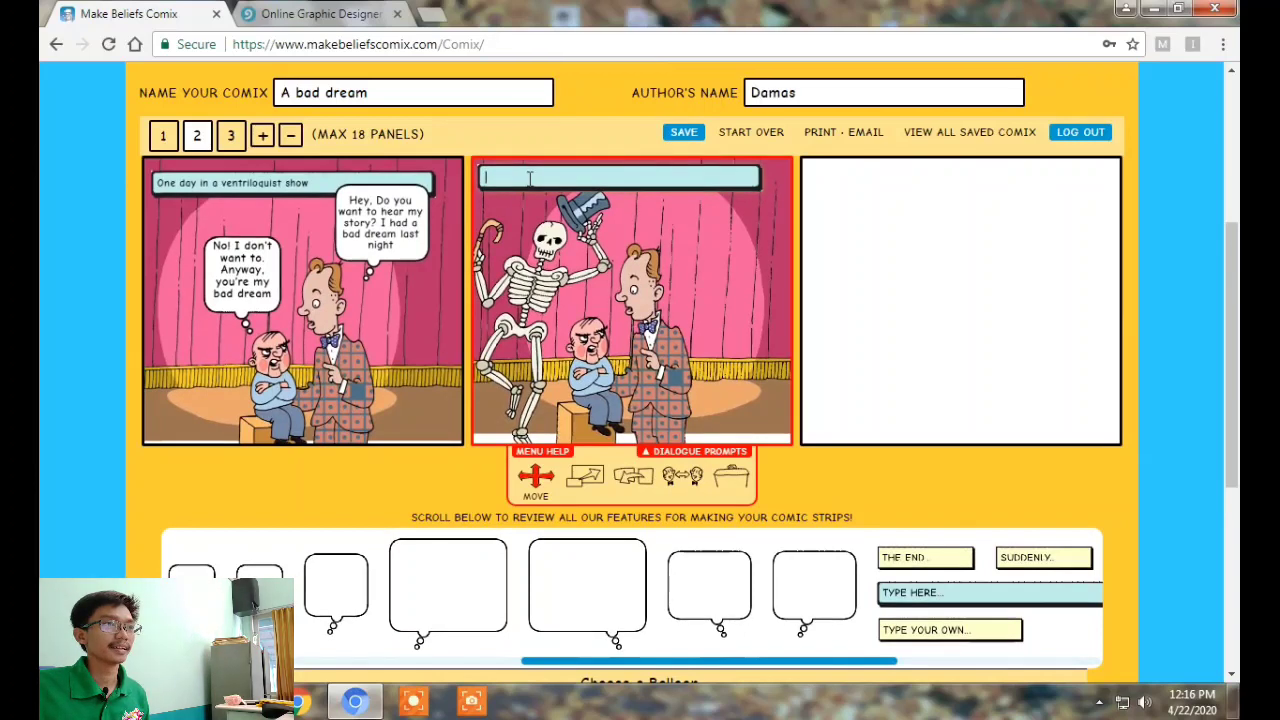
type("And then ...")
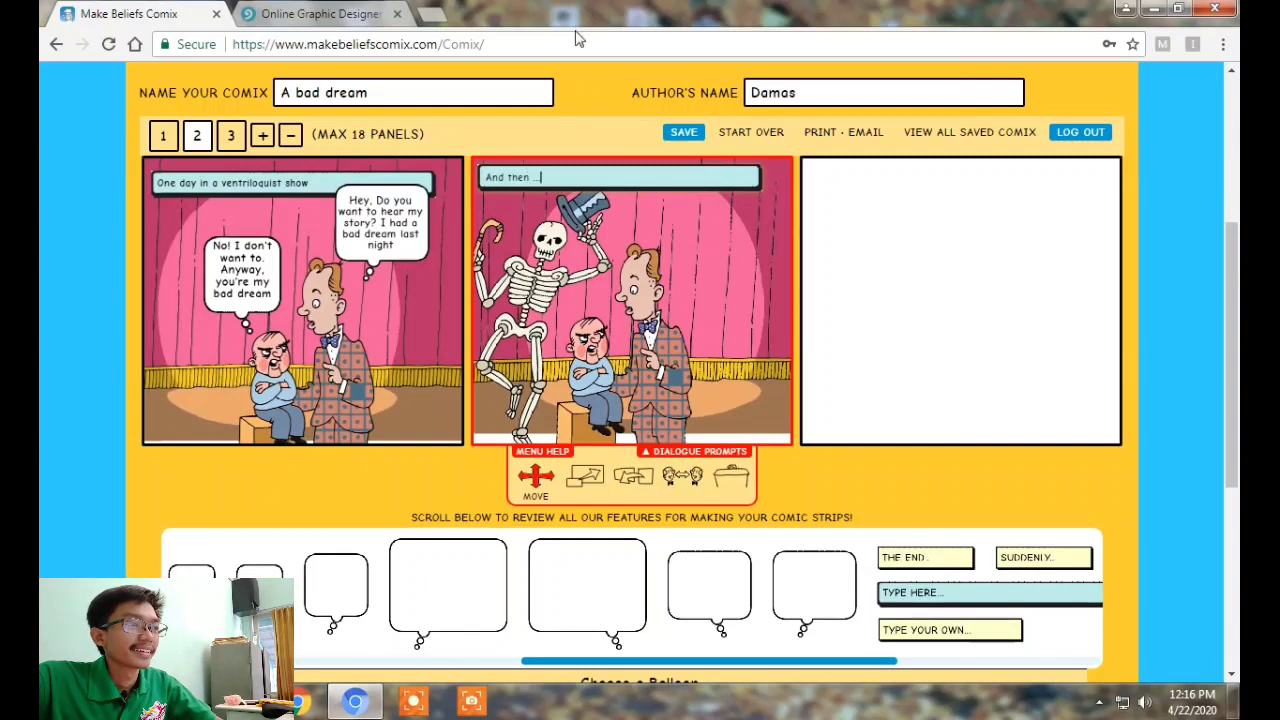
left_click(428, 585)
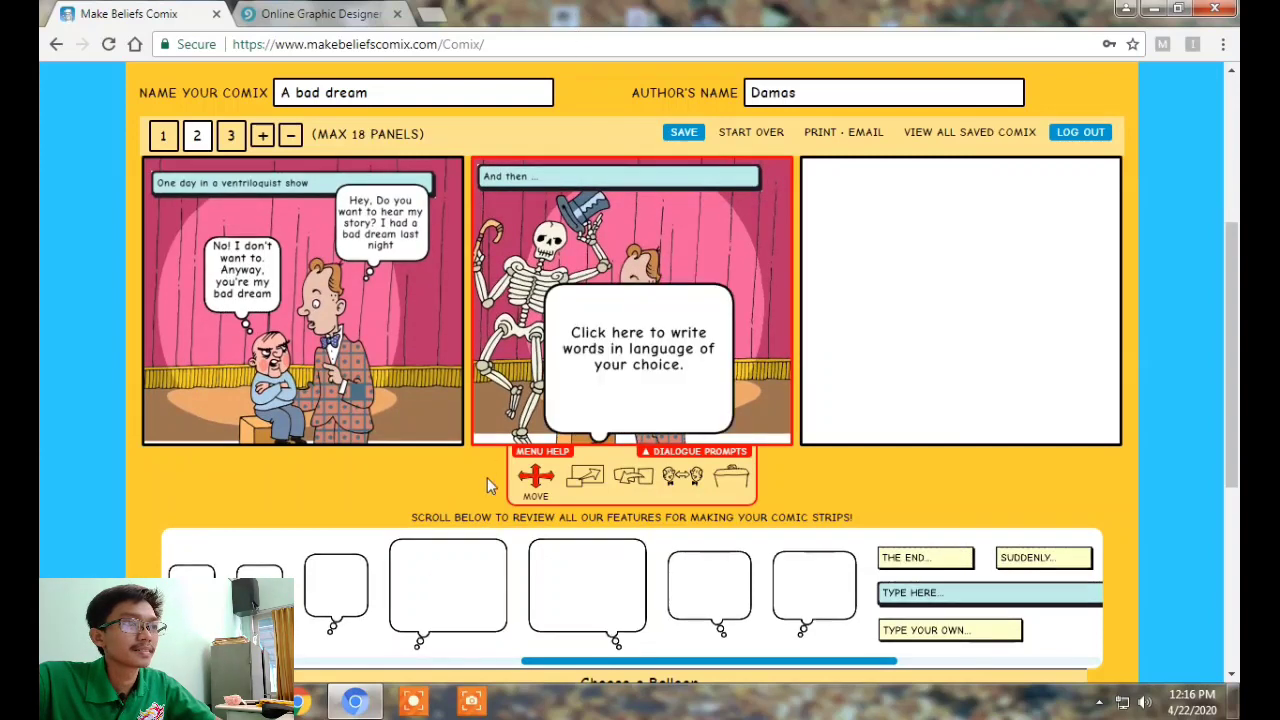
Shrink panel 2's new balloon with the Scale slider and place it beside the ventriloquist's head
left_click(638, 406)
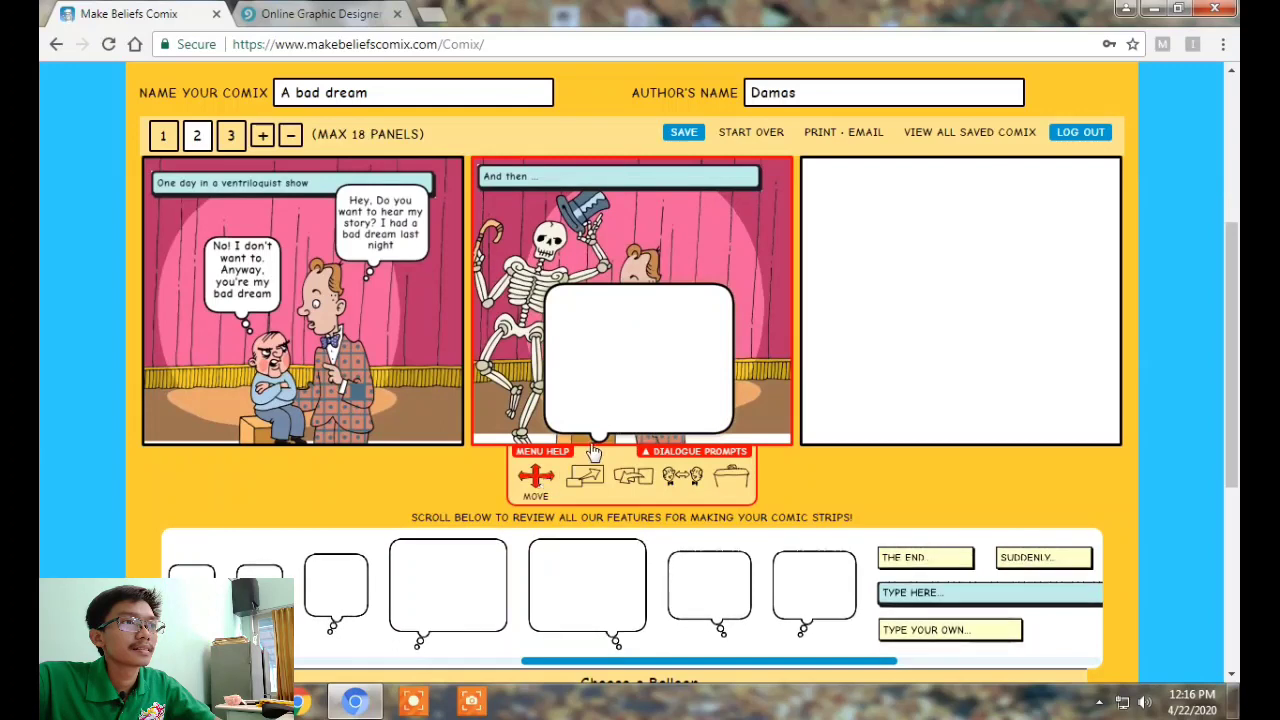
left_click_drag(712, 300, 770, 238)
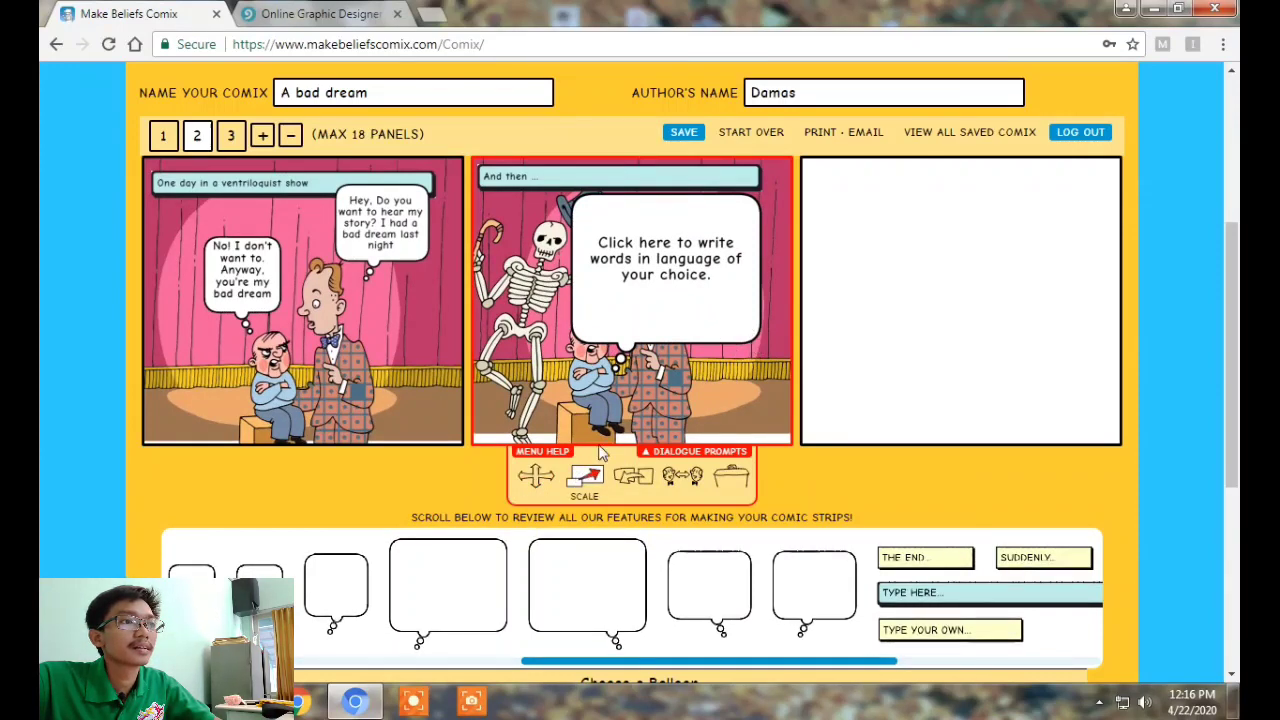
left_click_drag(581, 500, 555, 500)
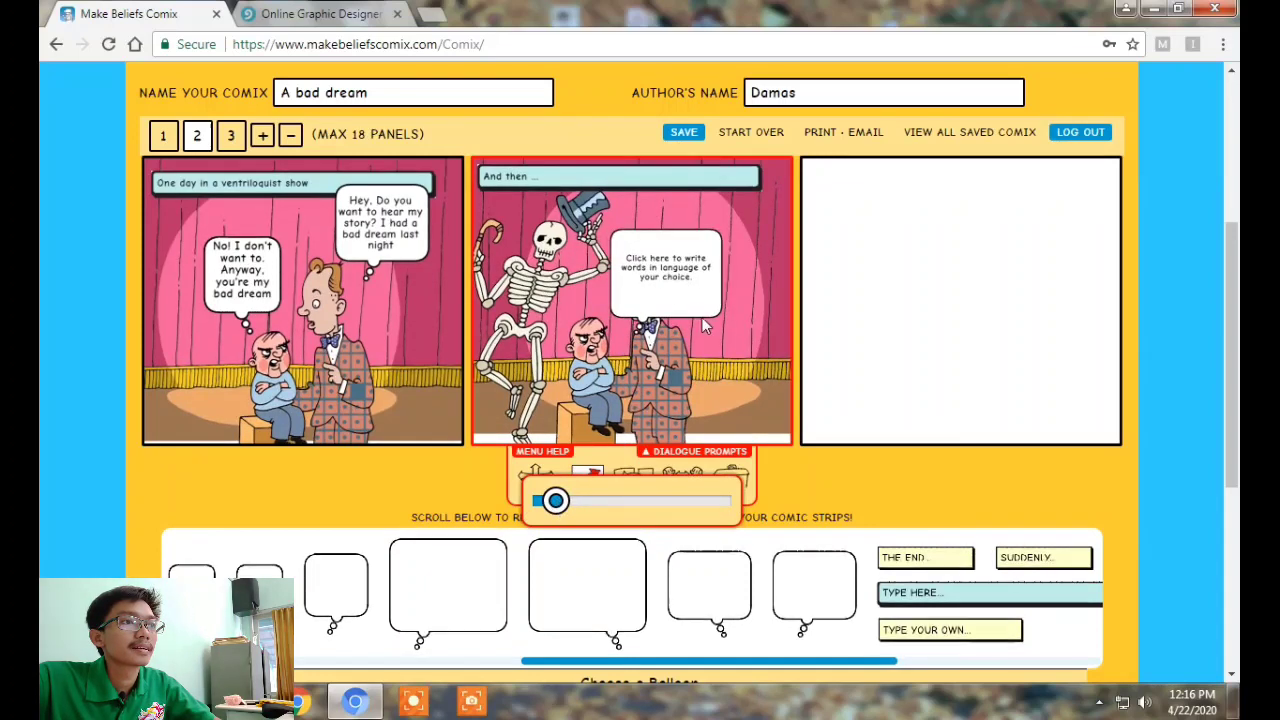
left_click(535, 477)
left_click_drag(635, 282, 740, 258)
scroll(620, 500, "down", 1)
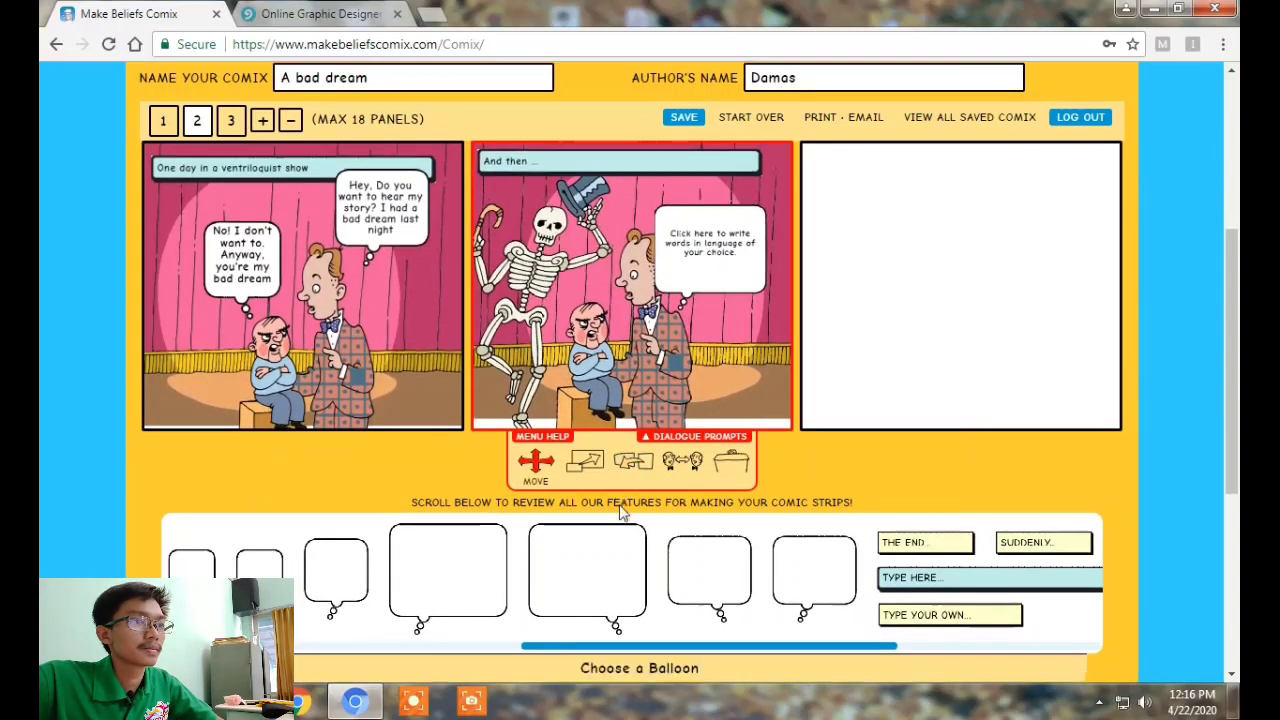
left_click_drag(590, 570, 508, 572)
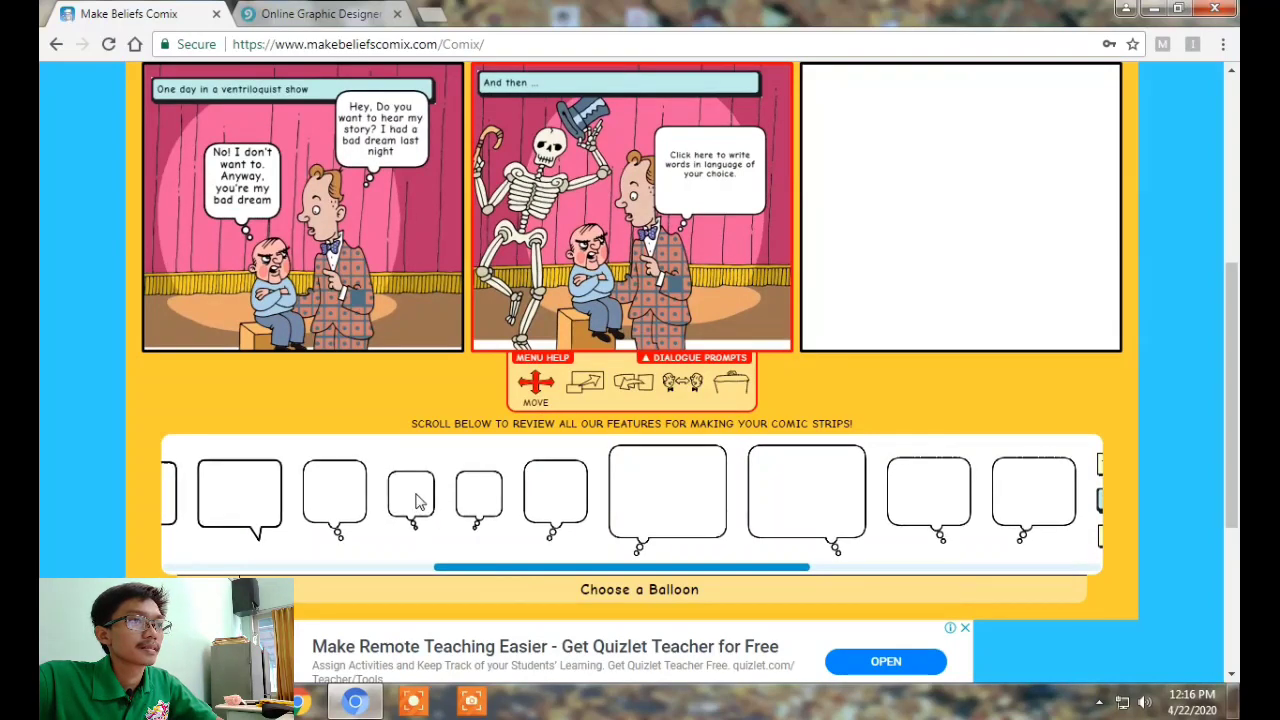
left_click(417, 497)
left_click_drag(634, 296, 557, 222)
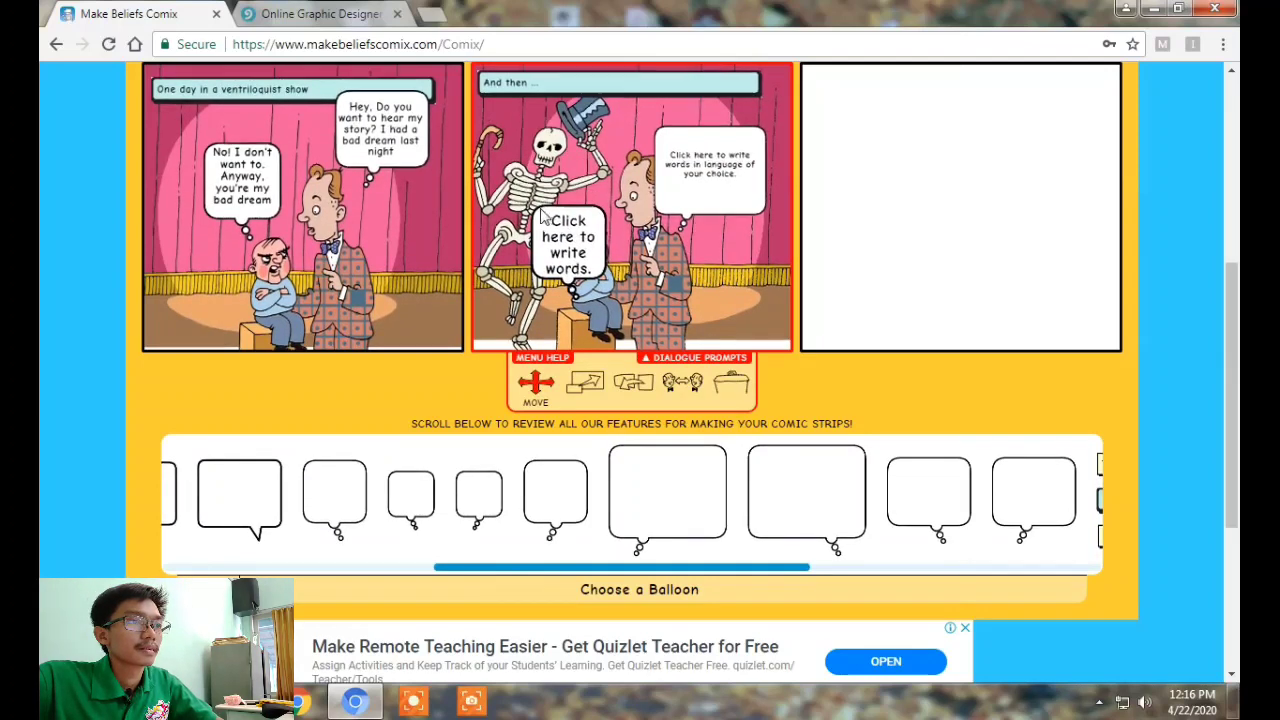
left_click(542, 219)
scroll(689, 418, "down", 1)
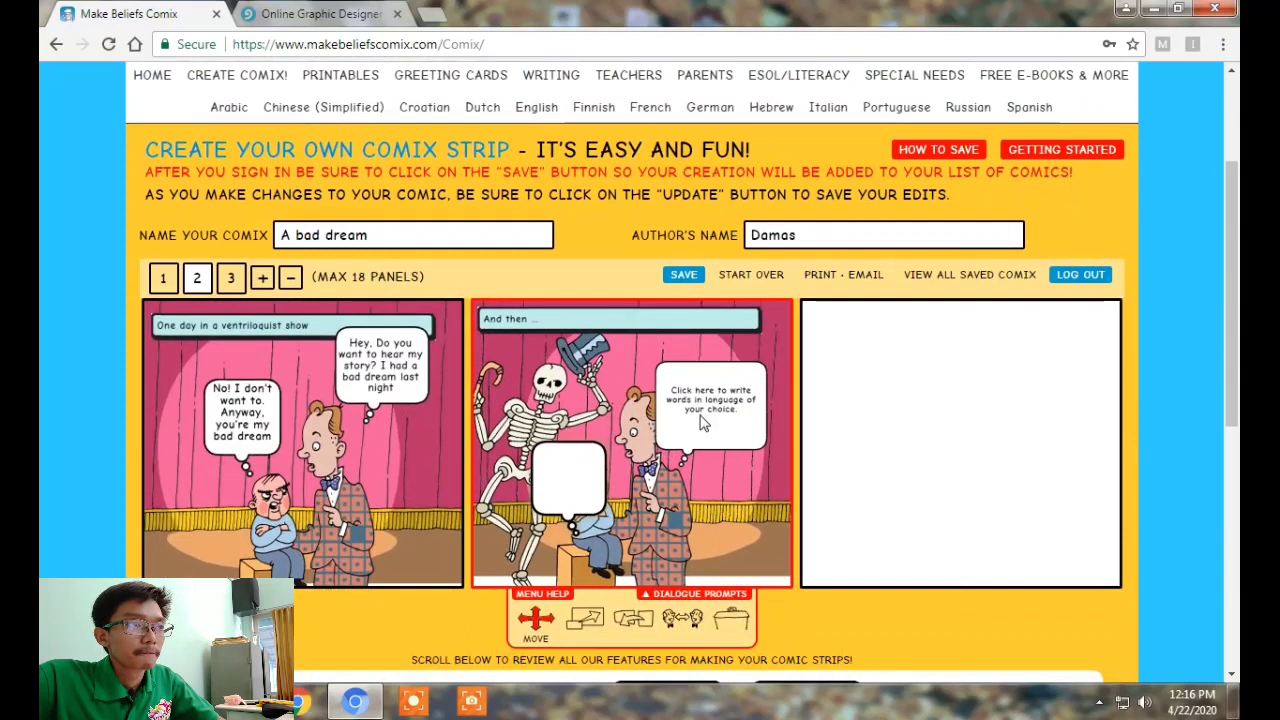
left_click(704, 407)
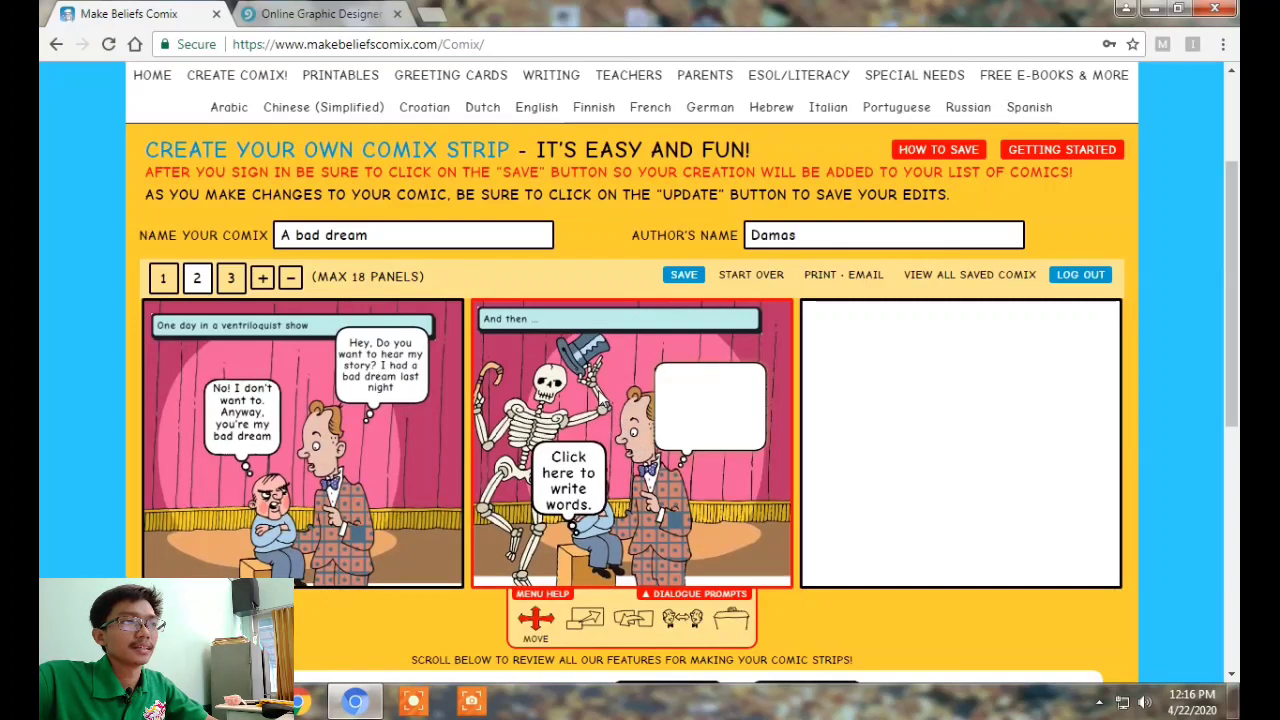
left_click(821, 618)
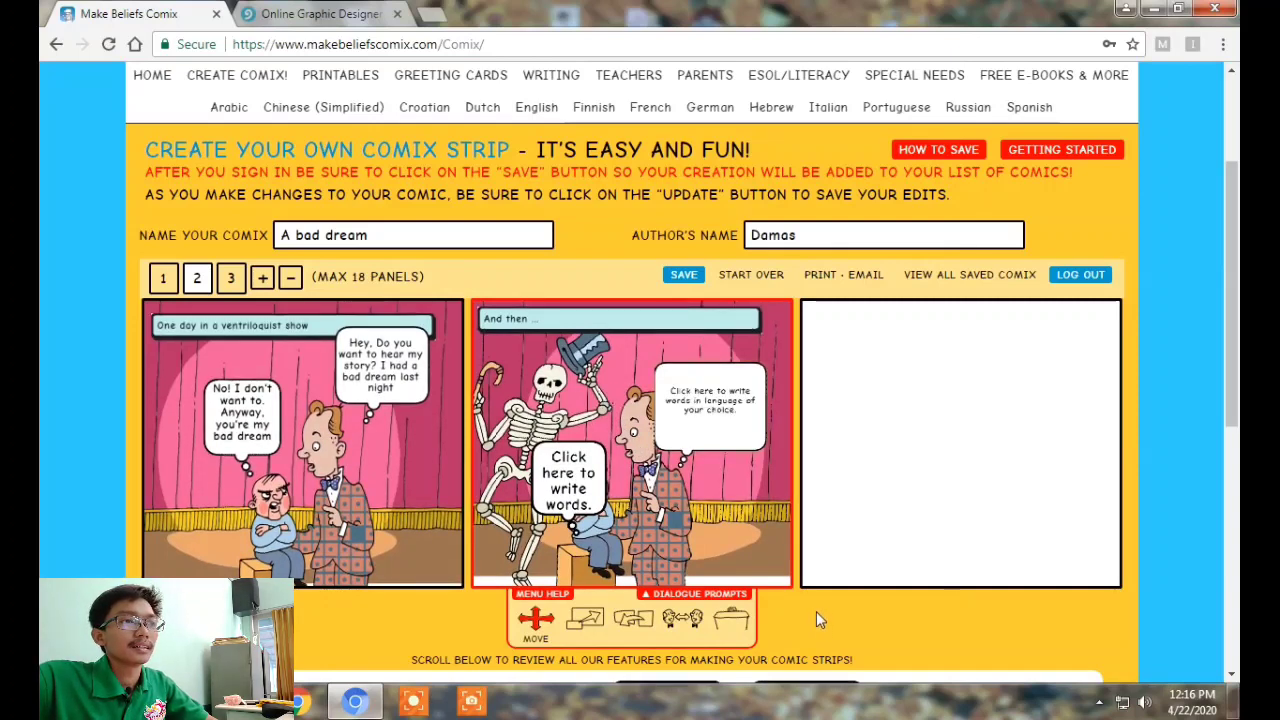
scroll(857, 575, "down", 3)
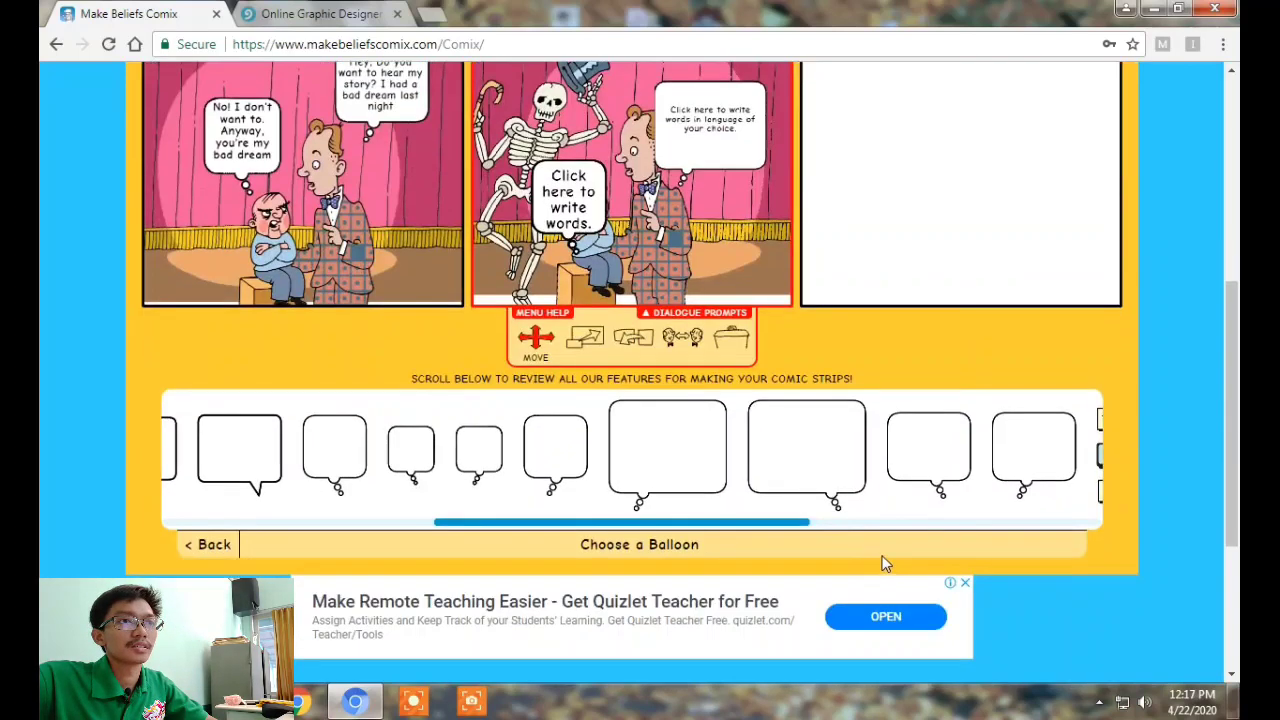
Save "A bad dream" online to the signed-in account and acknowledge the confirmation
scroll(941, 555, "up", 3)
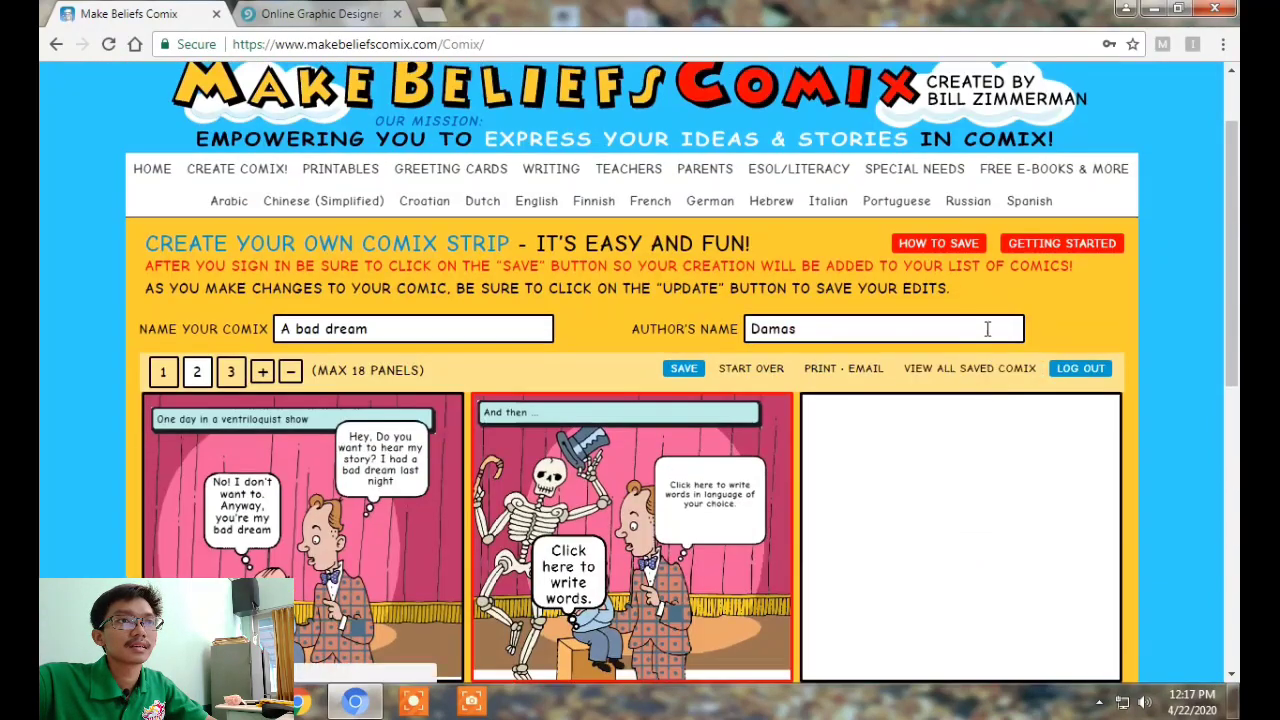
left_click(940, 245)
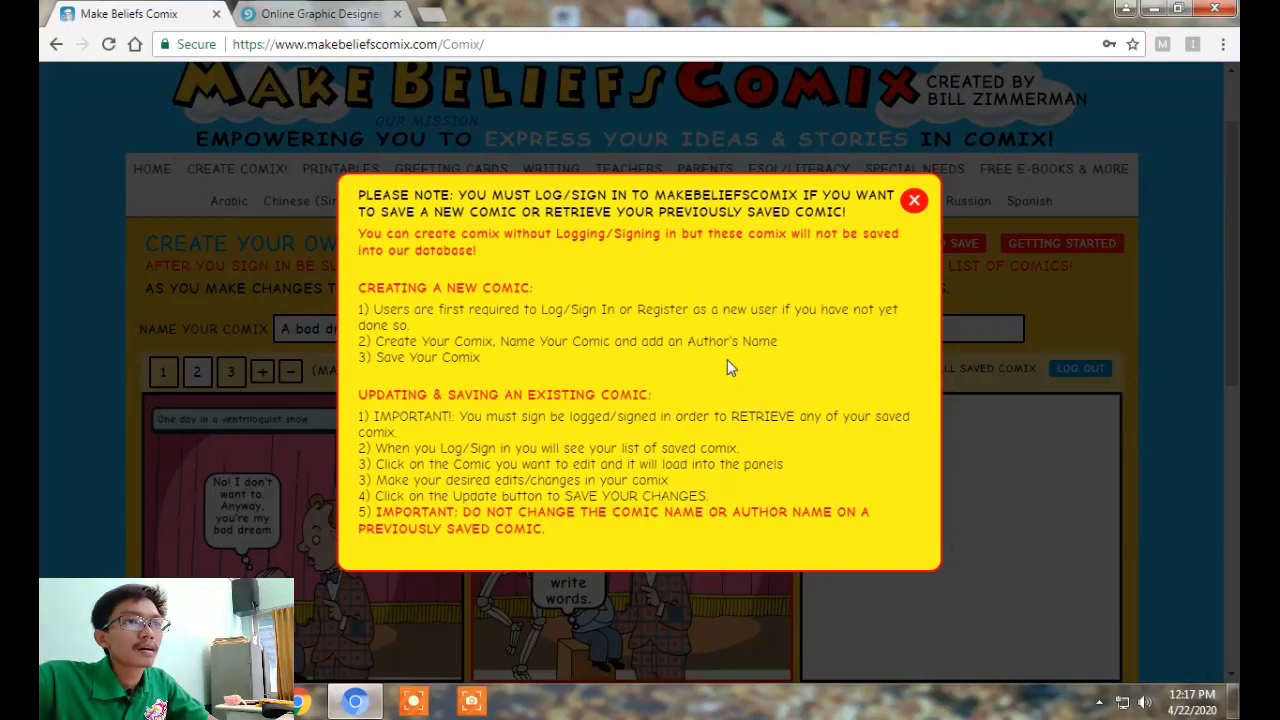
left_click(913, 203)
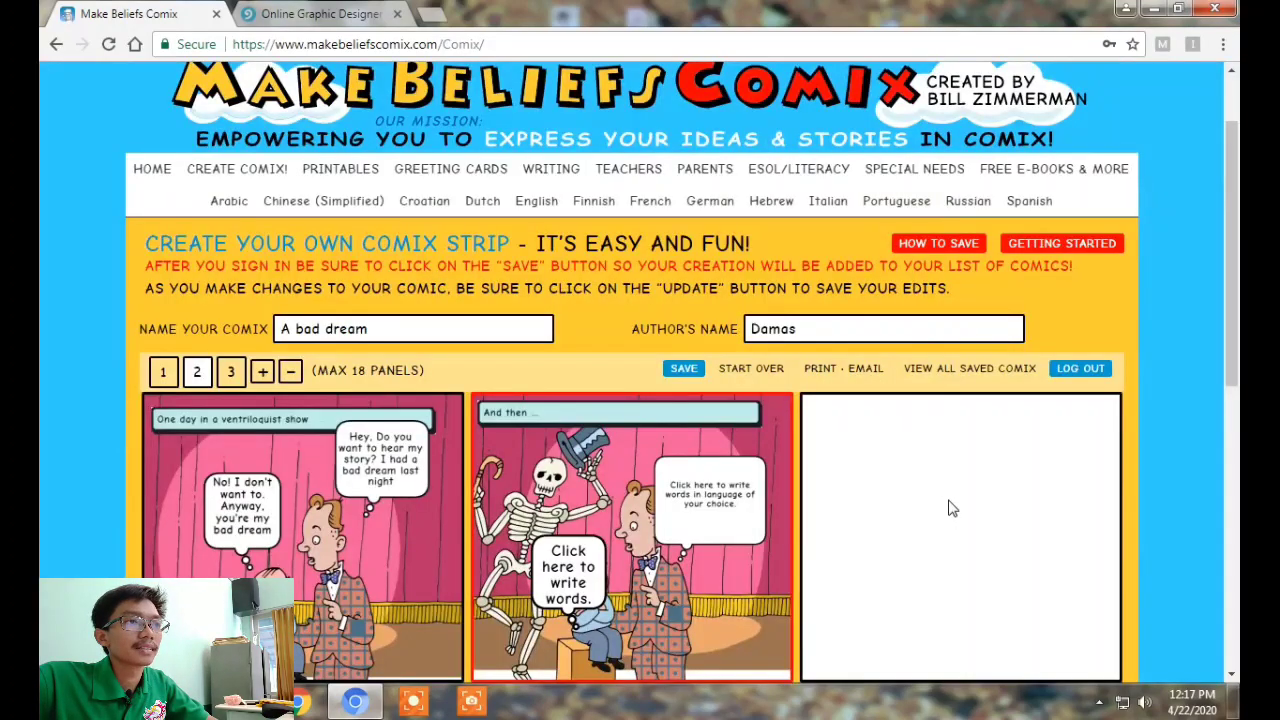
left_click(686, 370)
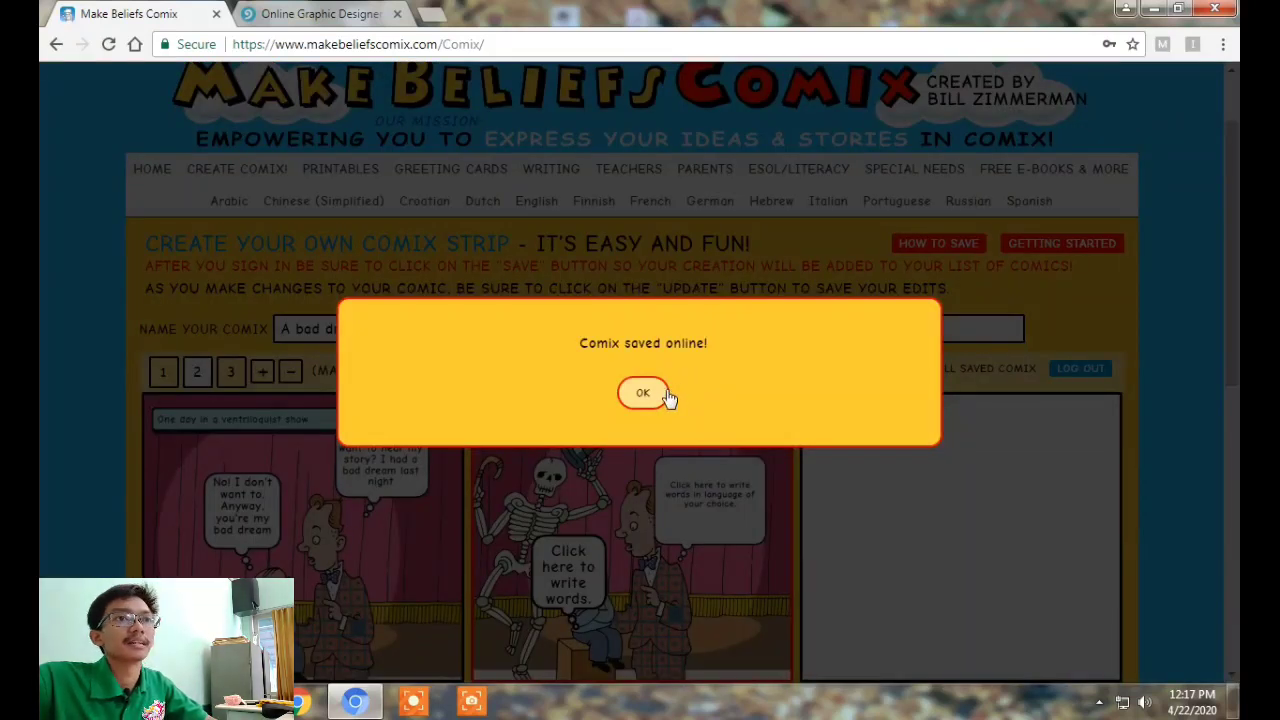
left_click(645, 394)
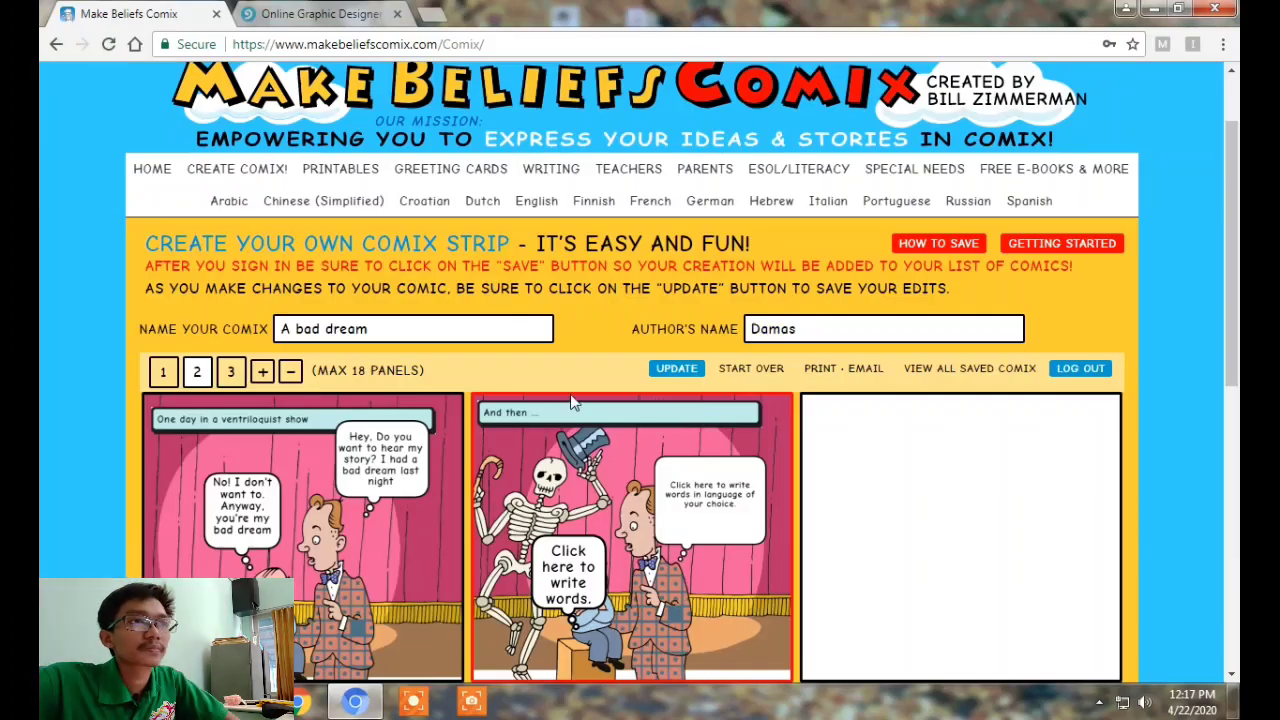
Update the online saved copy of "A bad dream", then go back to the three-panel strip editor
scroll(572, 410, "down", 1)
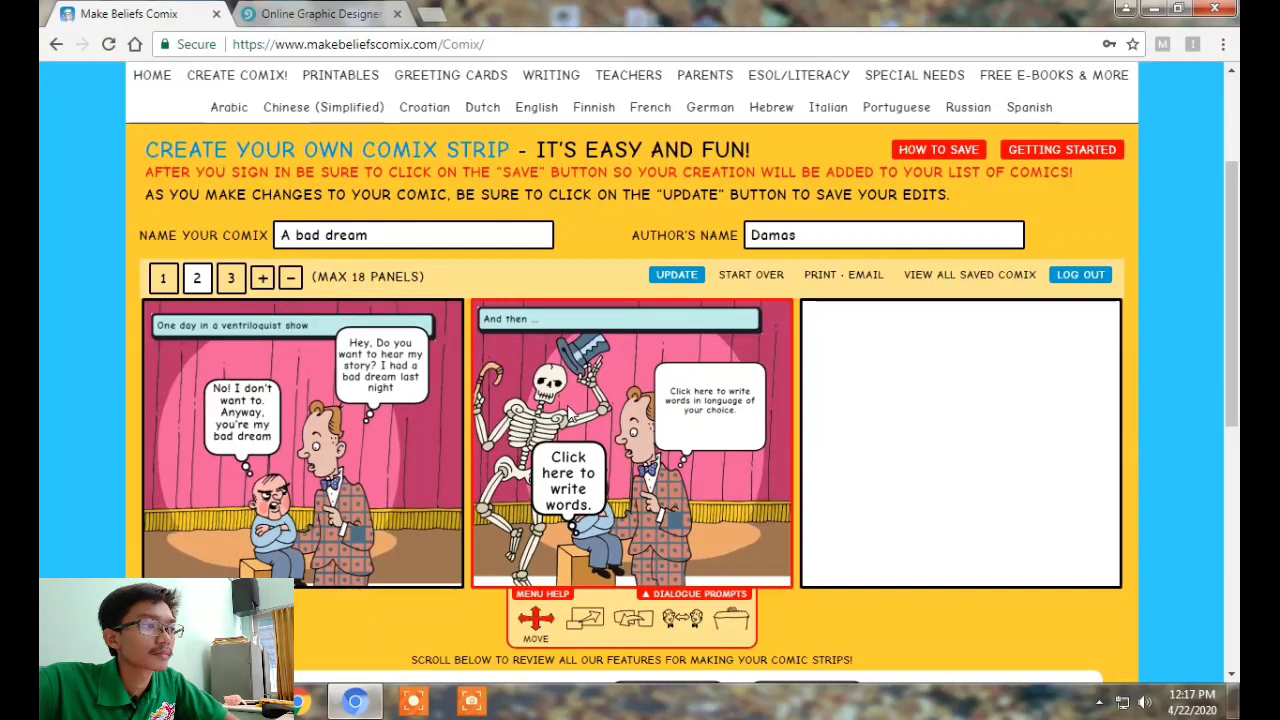
scroll(568, 413, "down", 2)
scroll(813, 521, "down", 1)
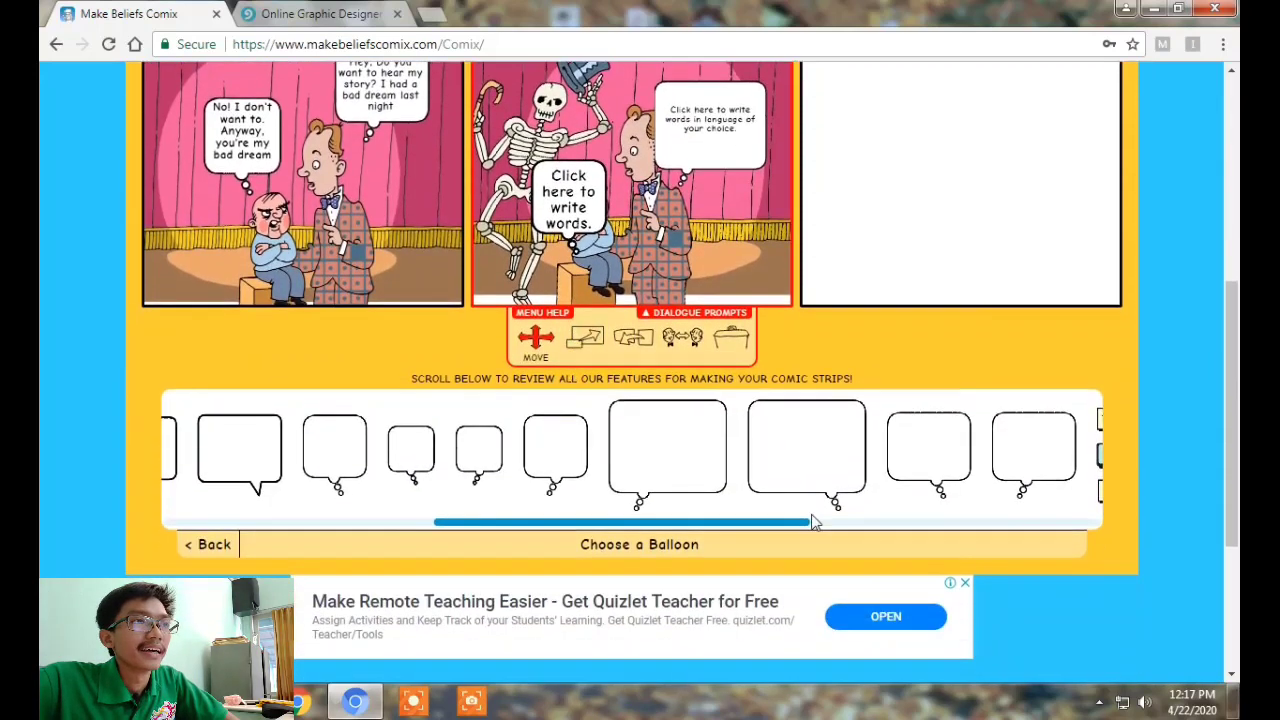
left_click_drag(813, 521, 1020, 564)
scroll(1030, 545, "up", 2)
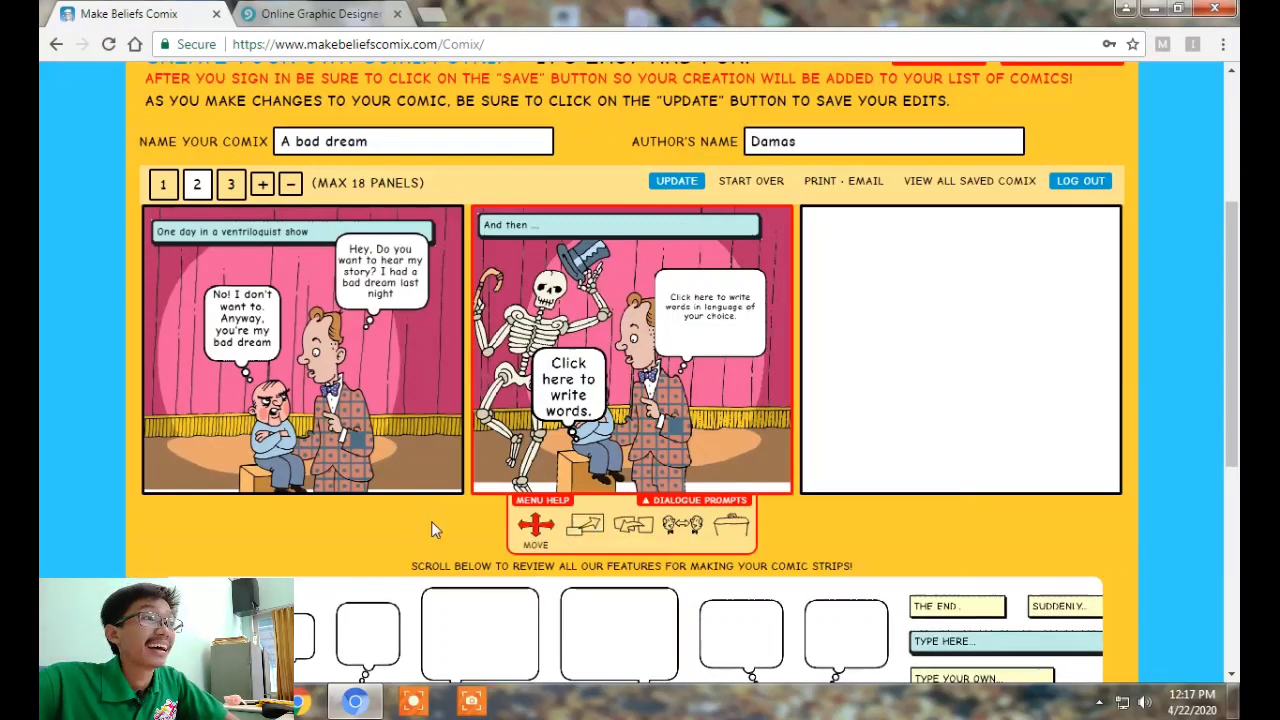
scroll(426, 540, "up", 3)
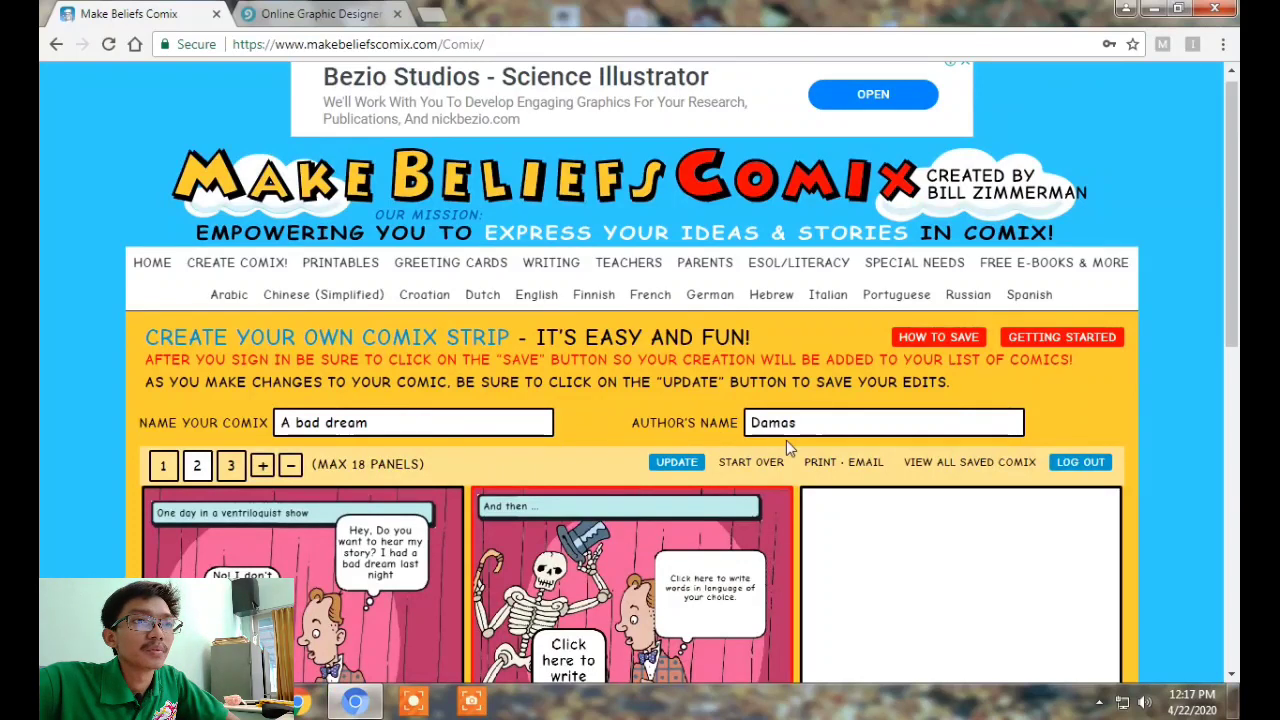
left_click(843, 466)
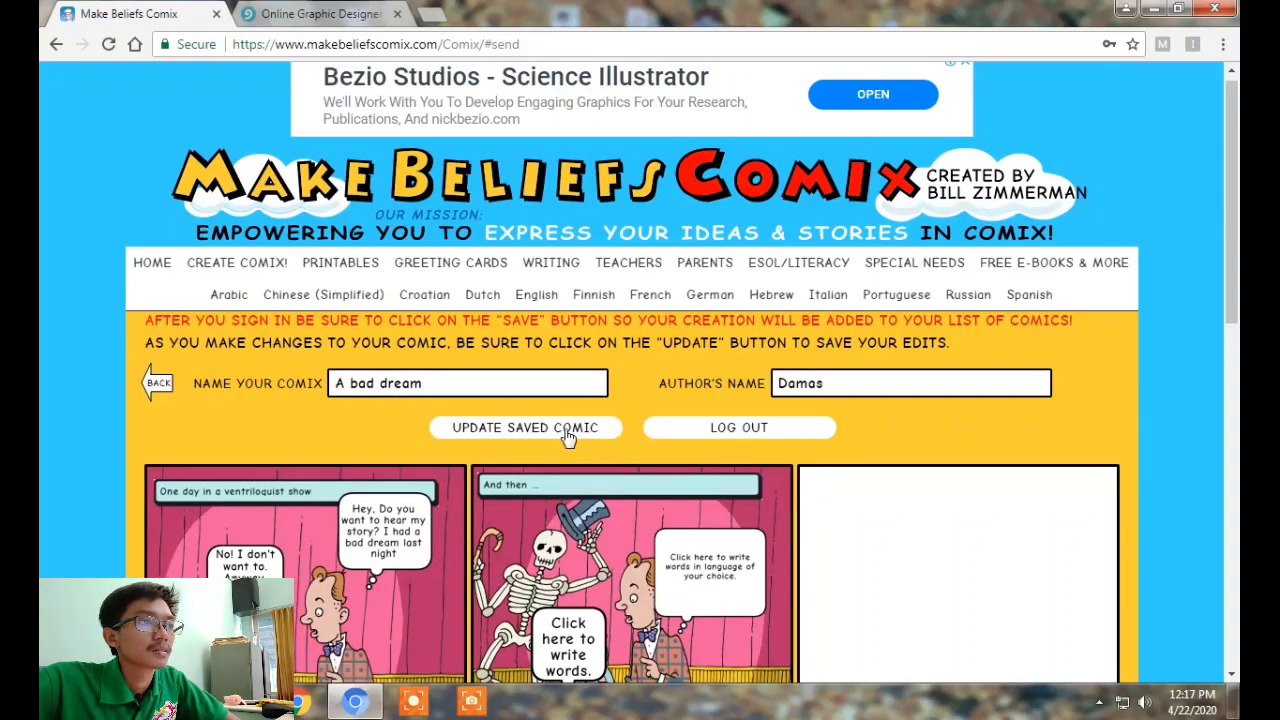
scroll(605, 449, "down", 1)
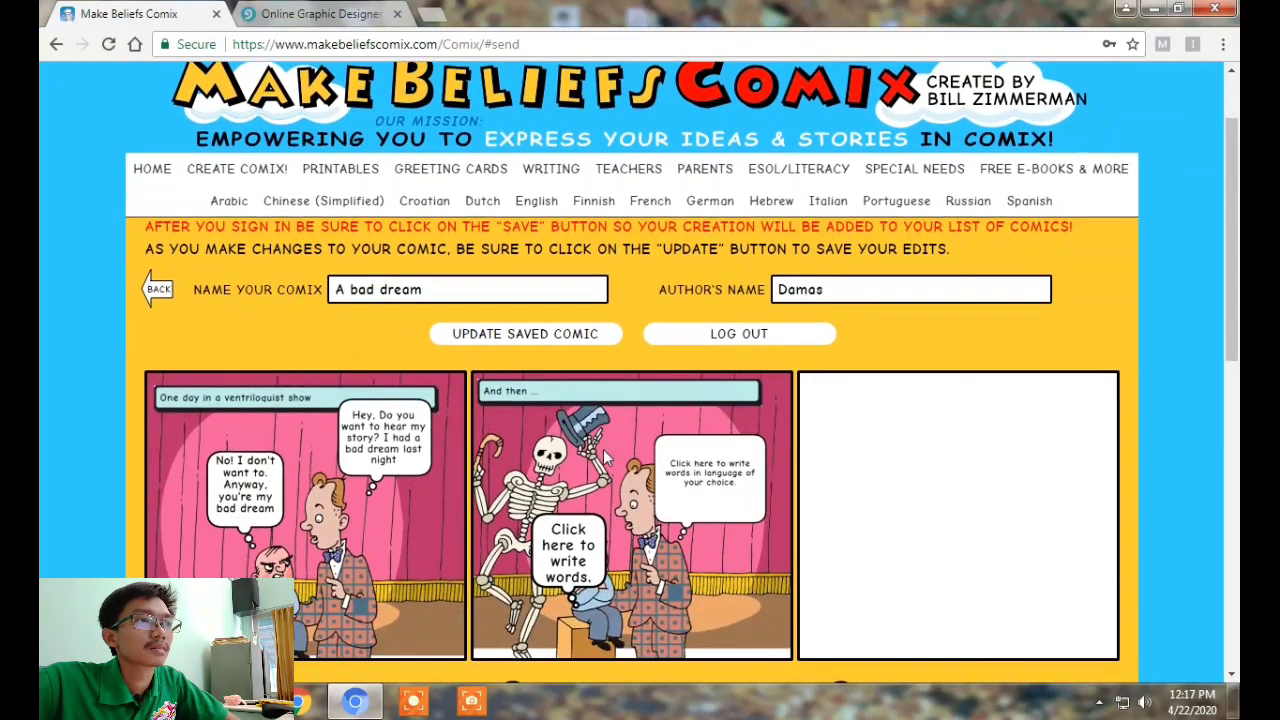
scroll(655, 476, "up", 1)
left_click(560, 426)
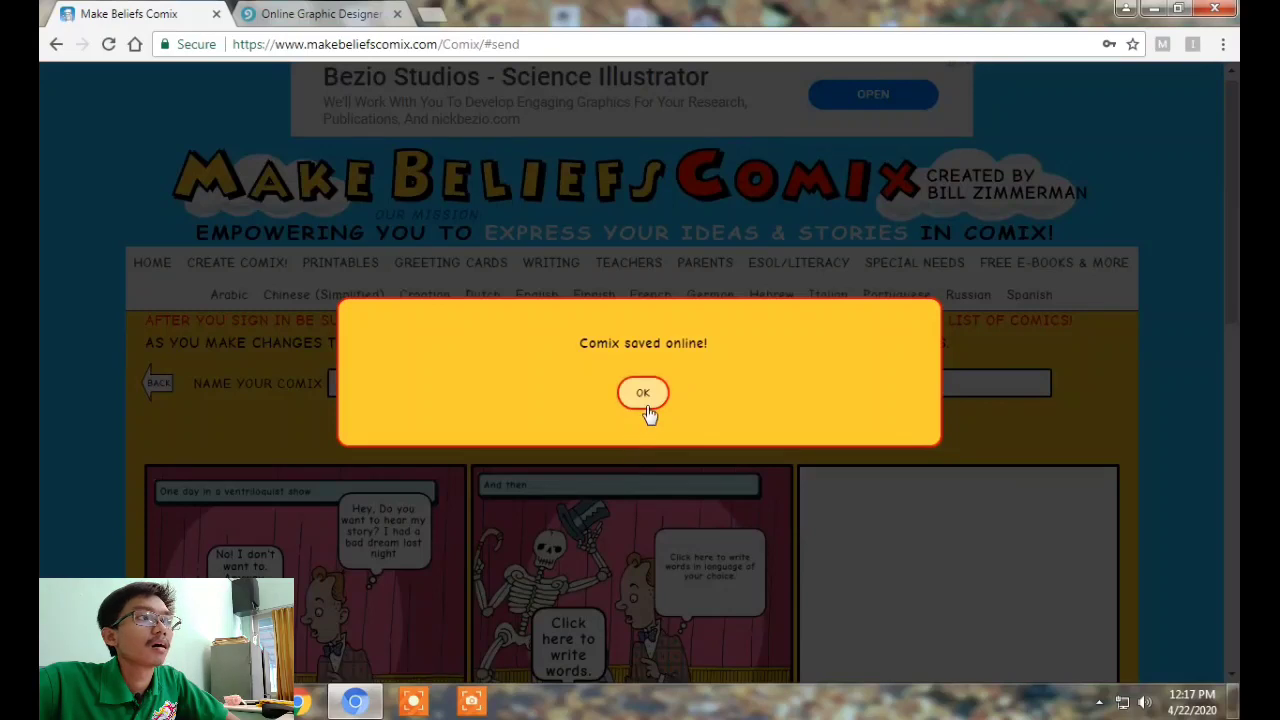
left_click(648, 398)
left_click(179, 386)
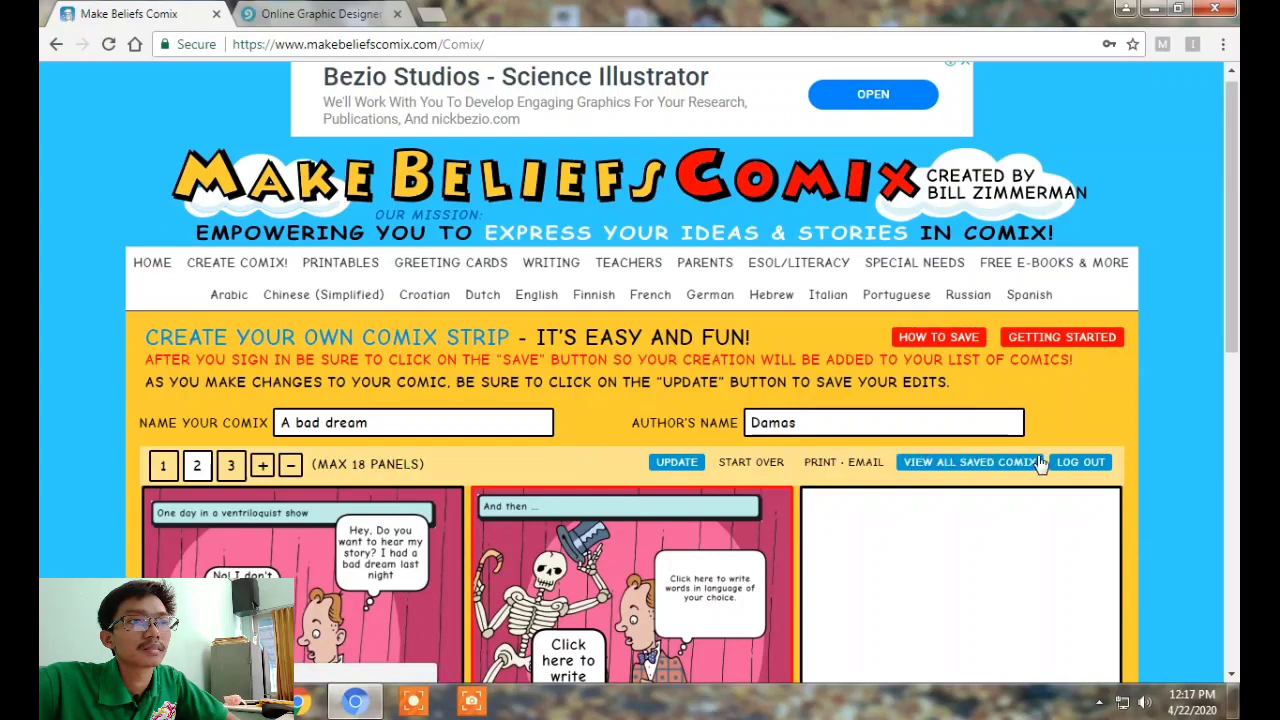
View the print and share page, then return to the comic editor
left_click(820, 464)
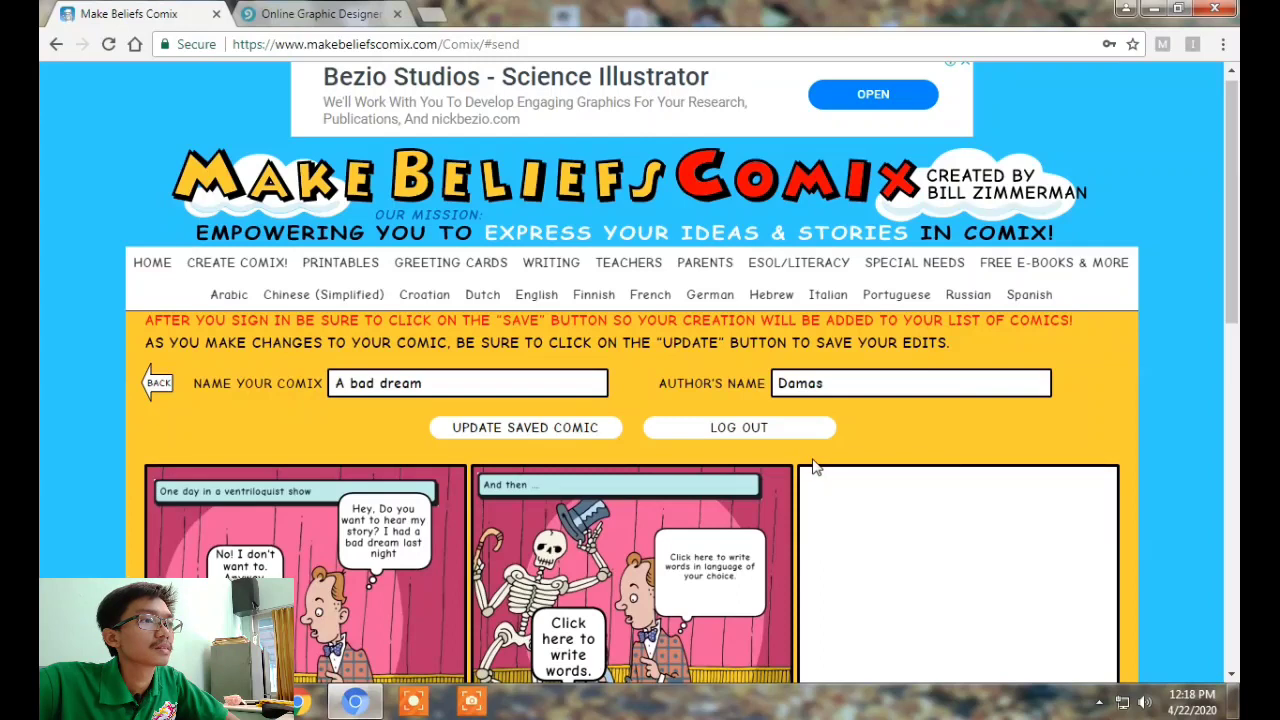
scroll(812, 465, "down", 5)
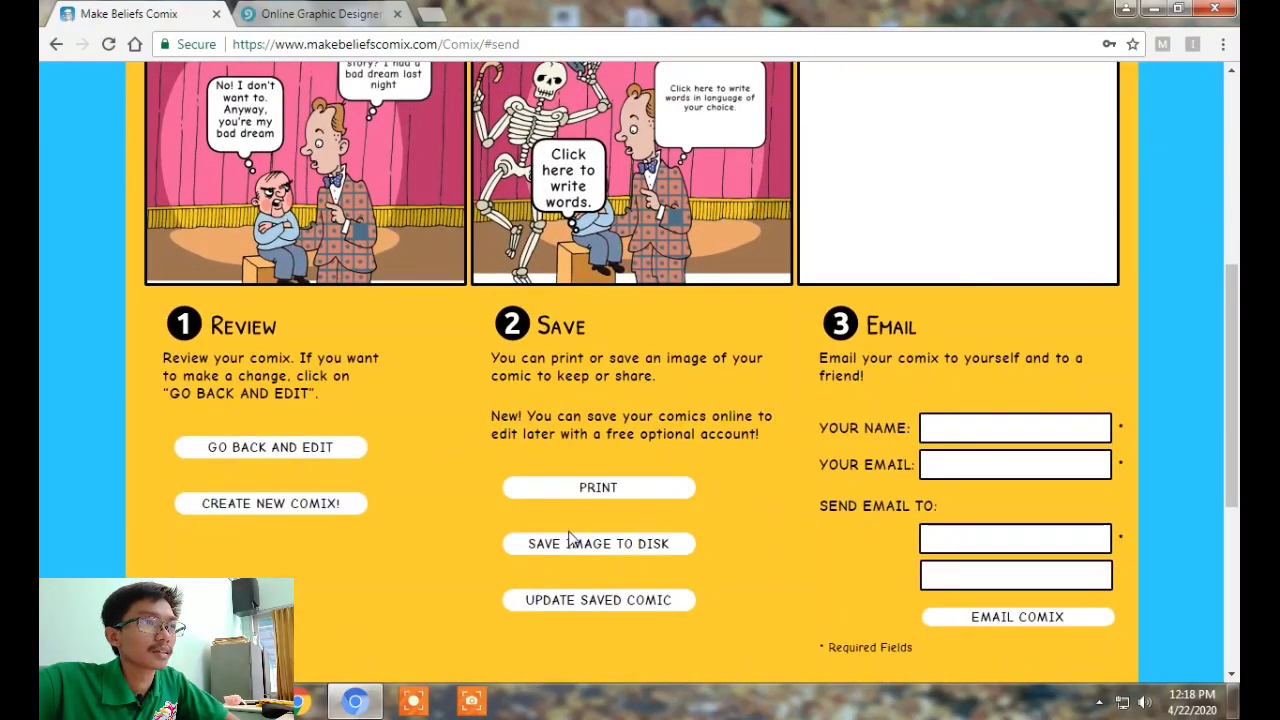
left_click(587, 558)
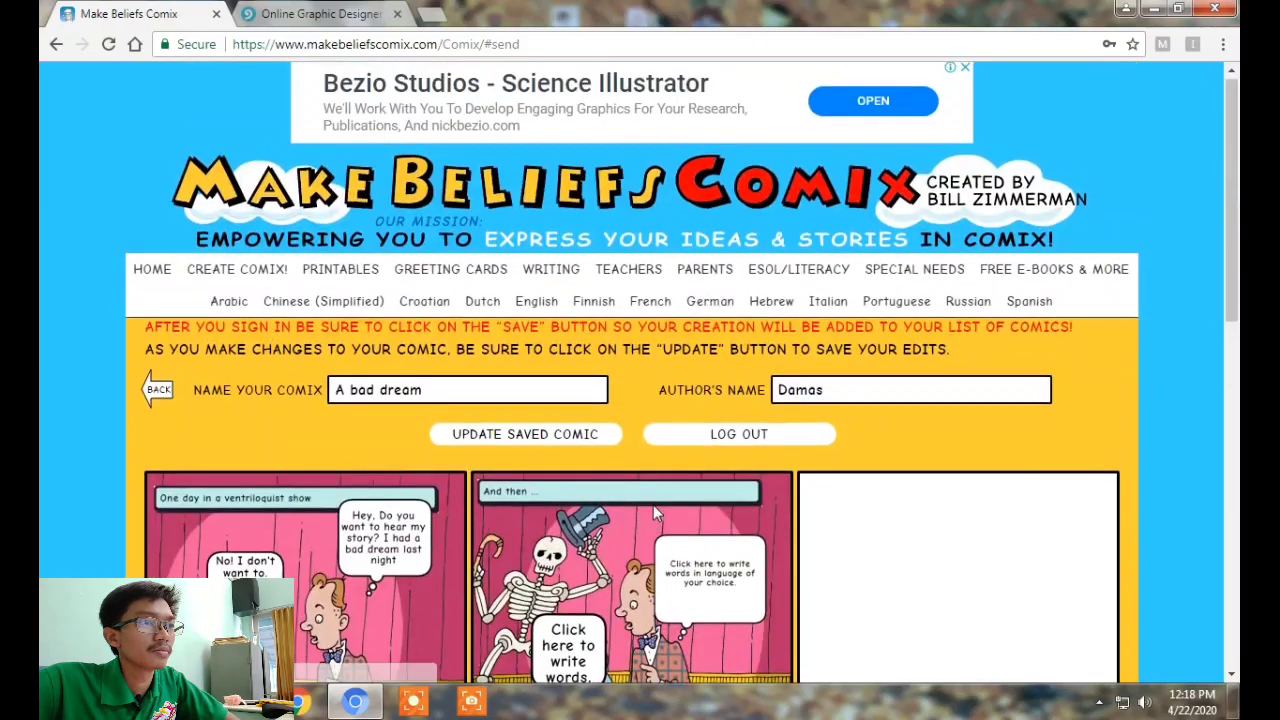
left_click(156, 394)
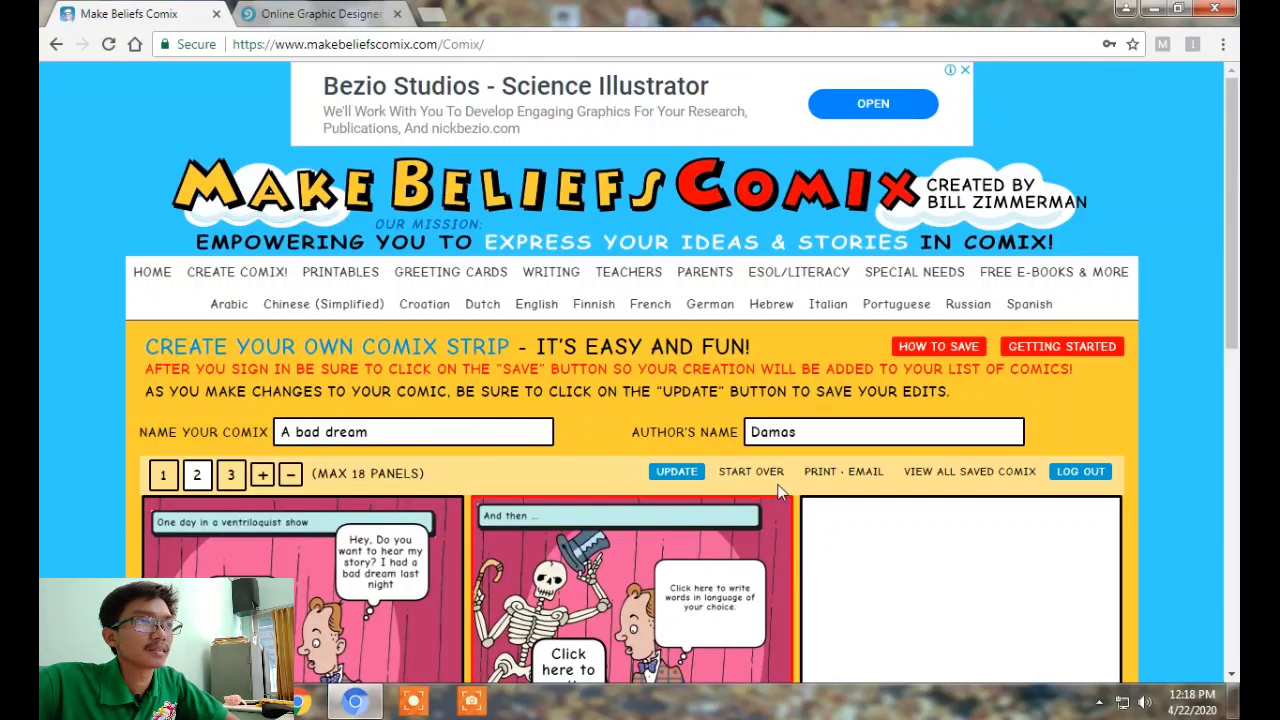
scroll(777, 485, "down", 1)
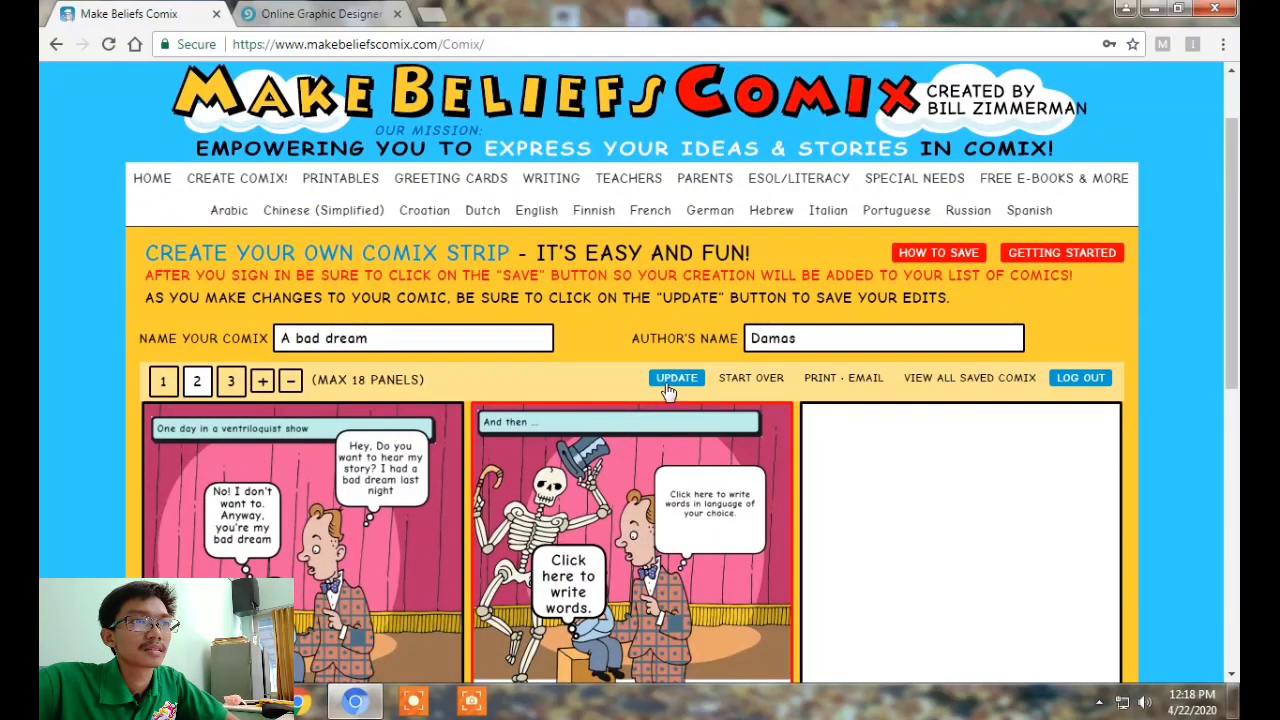
Download "A bad dream" to disk as a PNG image
left_click(845, 378)
scroll(830, 345, "down", 4)
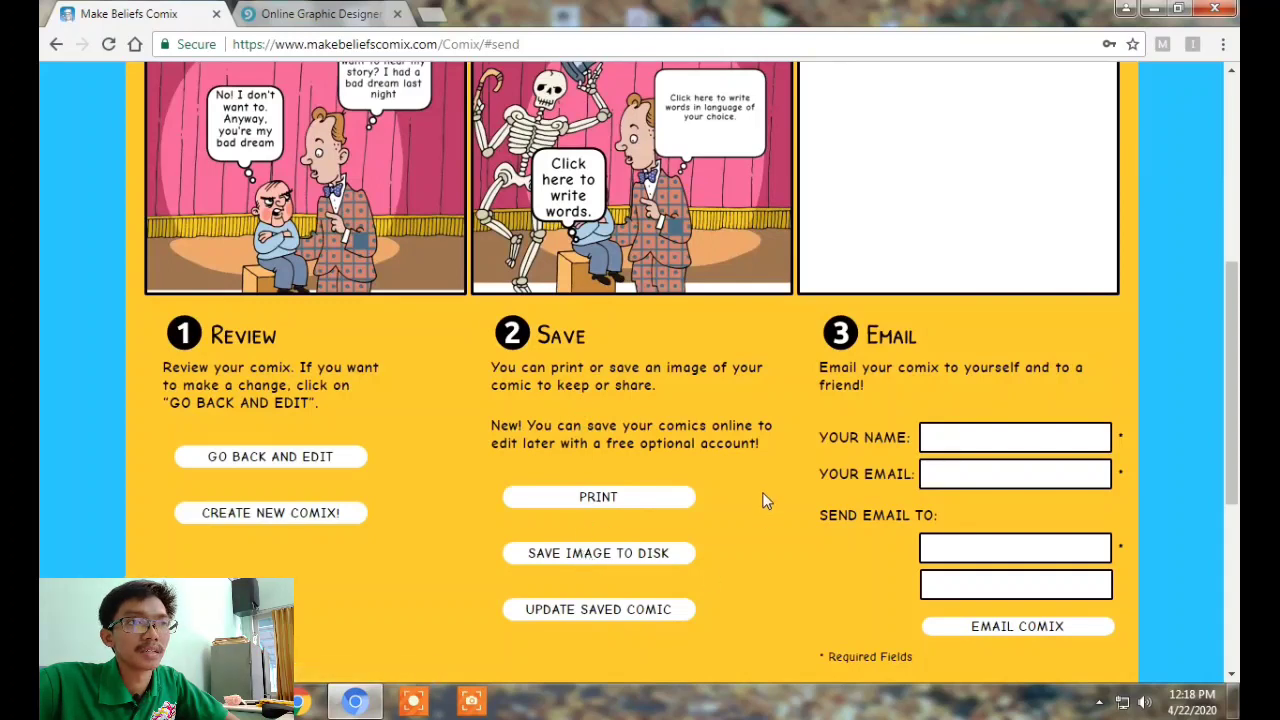
left_click(962, 549)
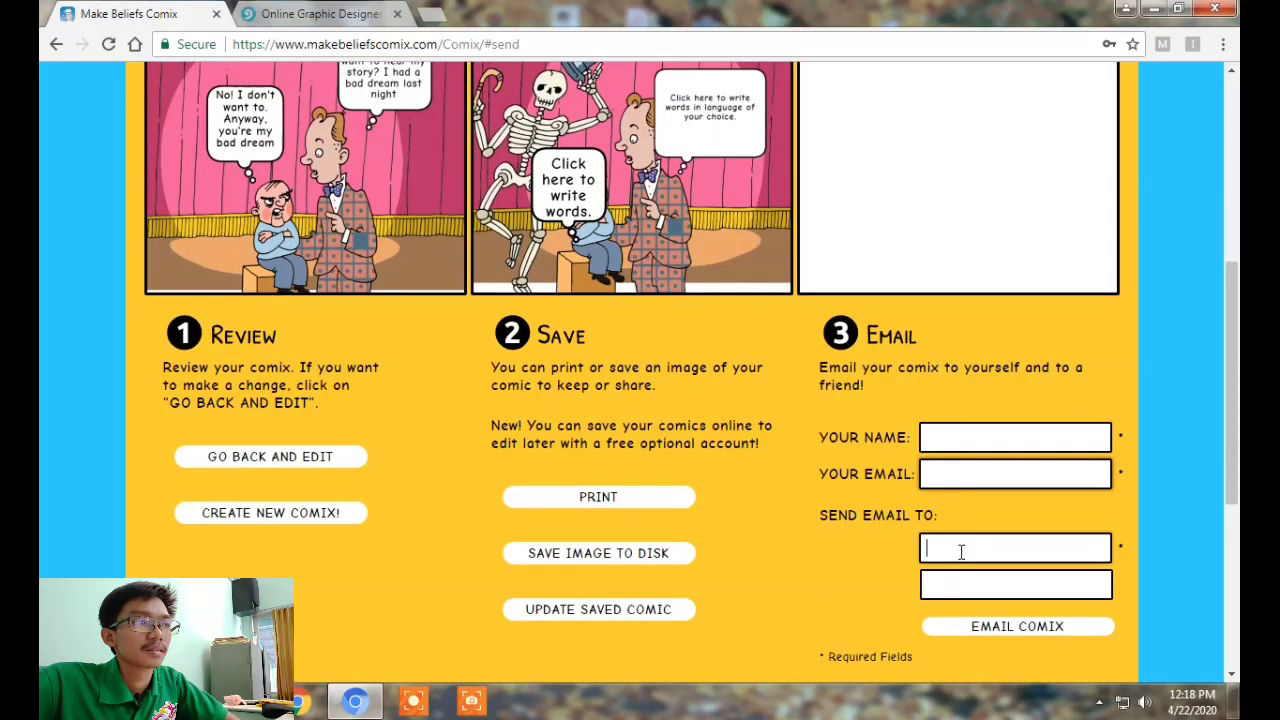
left_click(610, 563)
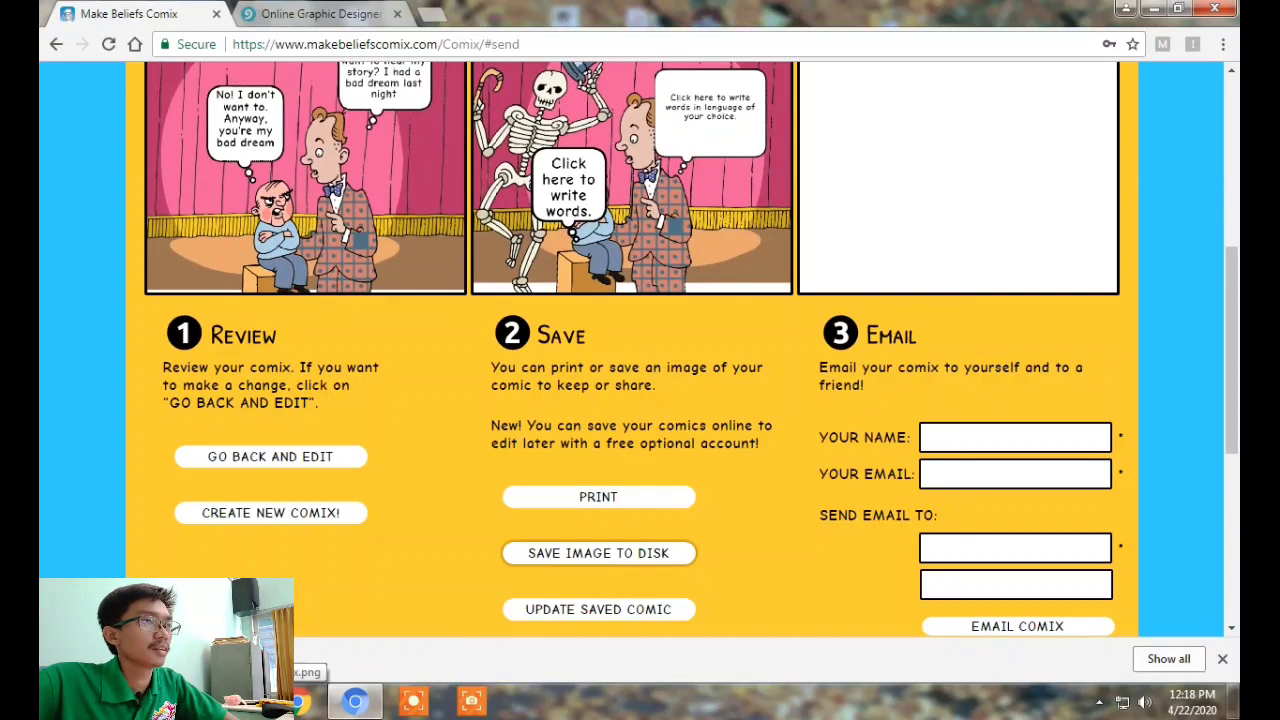
scroll(221, 561, "up", 1)
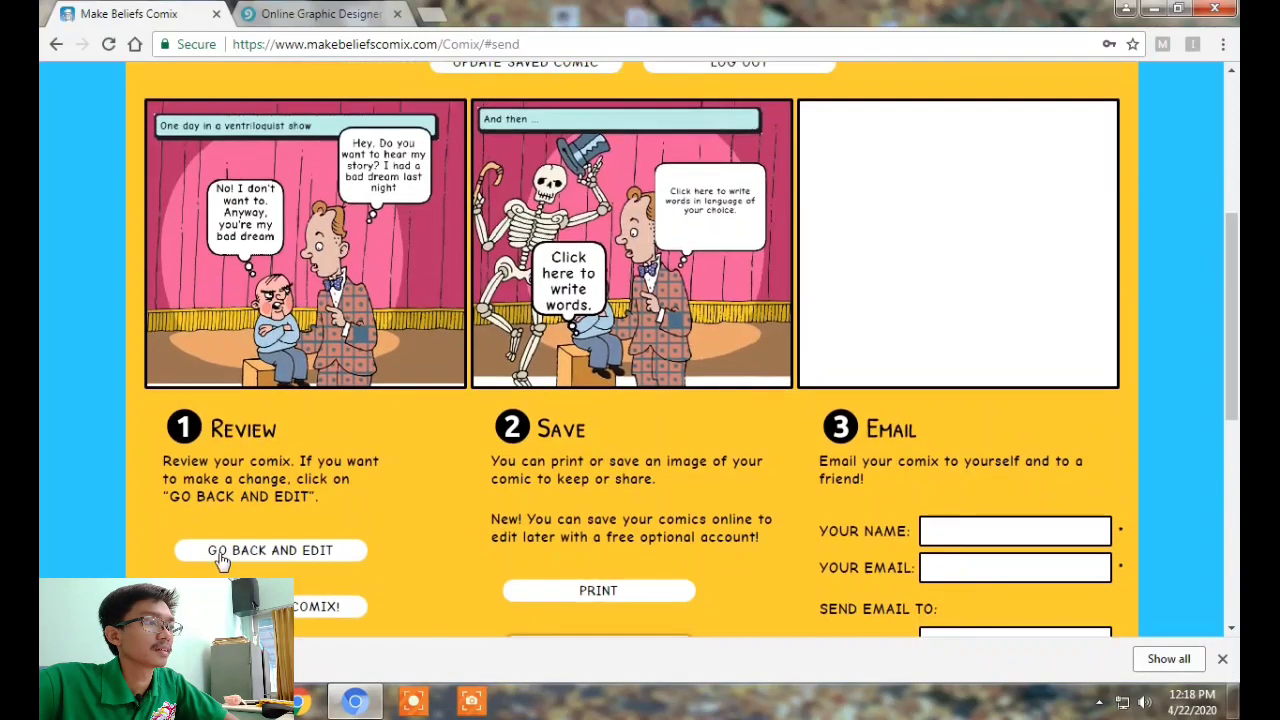
scroll(221, 562, "down", 2)
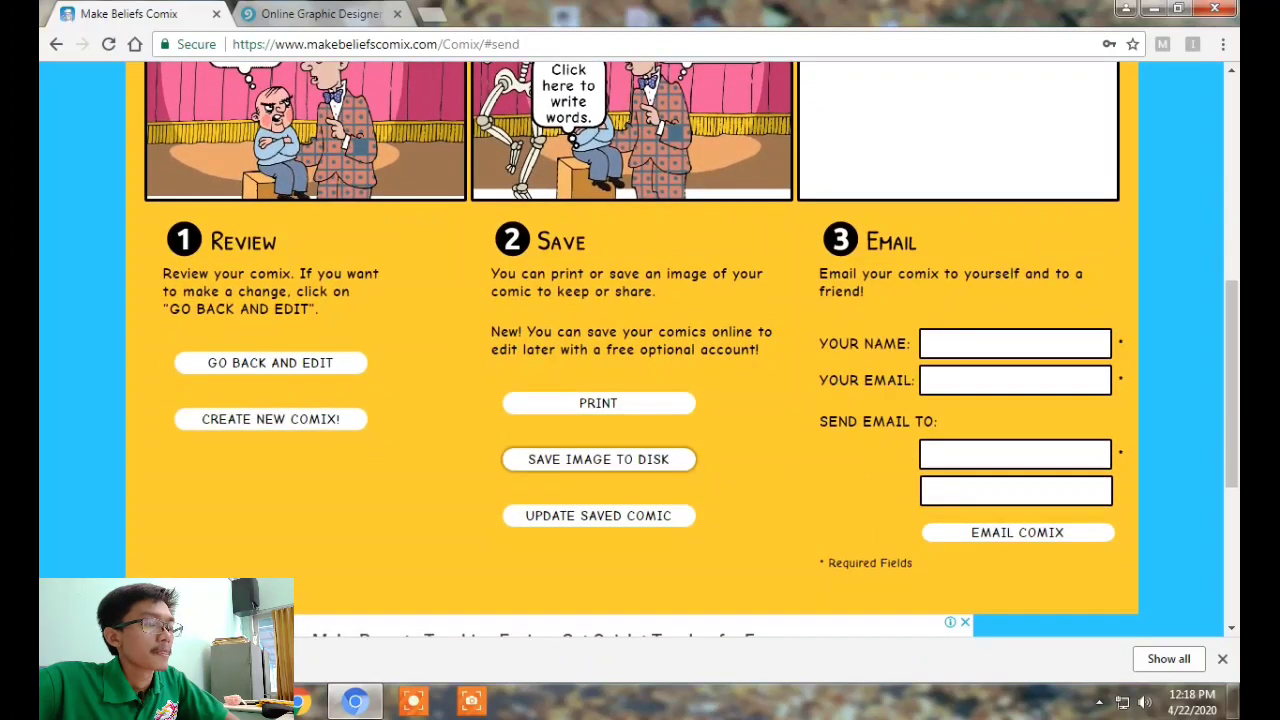